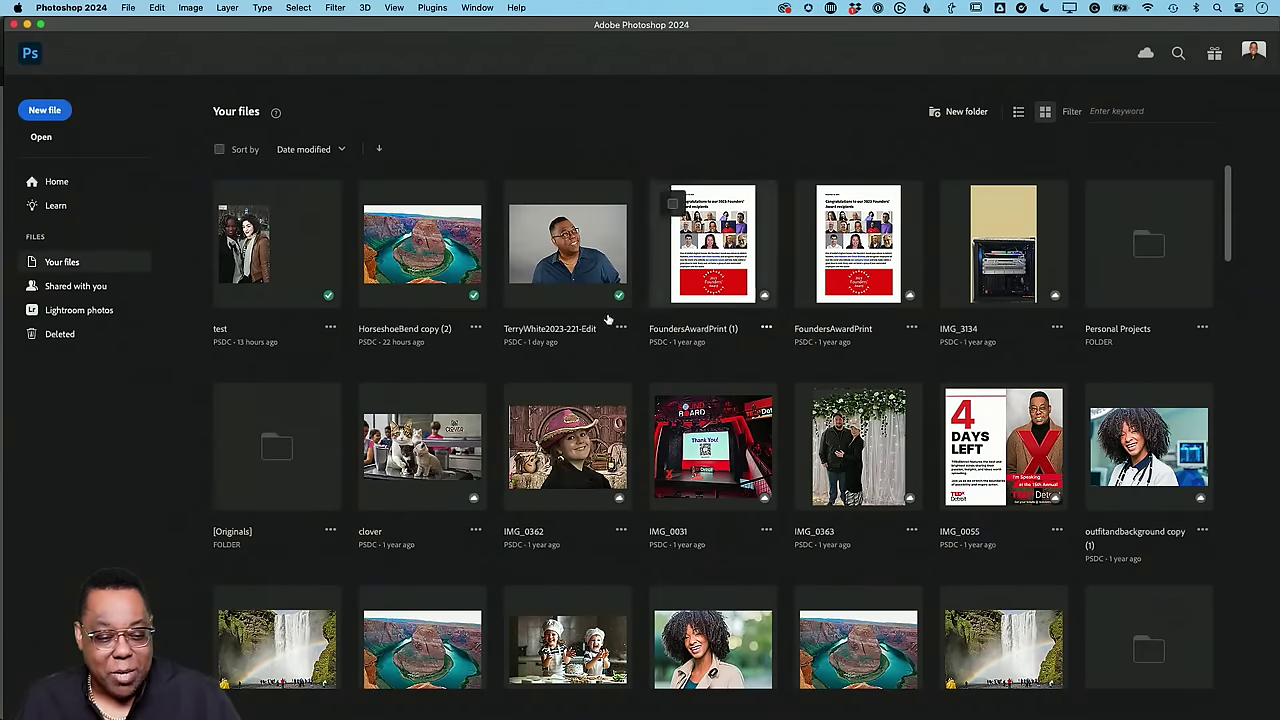
Leave the Home screen and scroll the Libraries panel to find the Remove backpack file
left_click(31, 58)
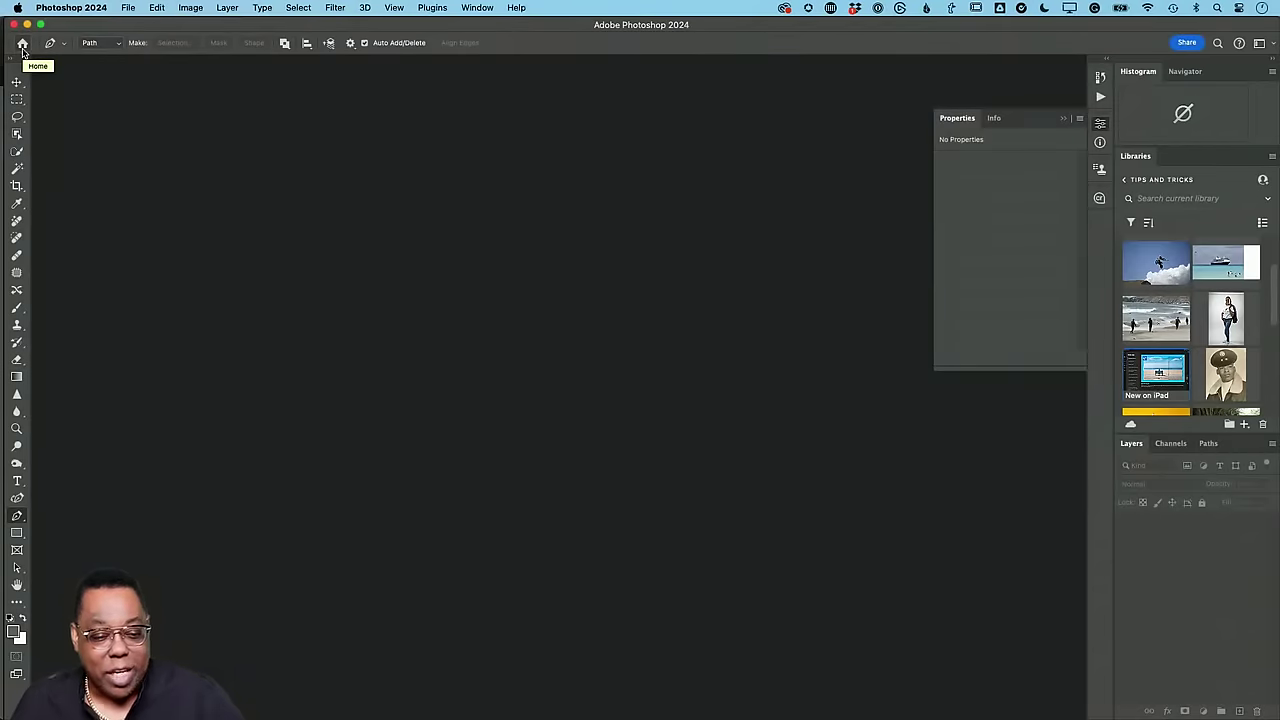
left_click(22, 45)
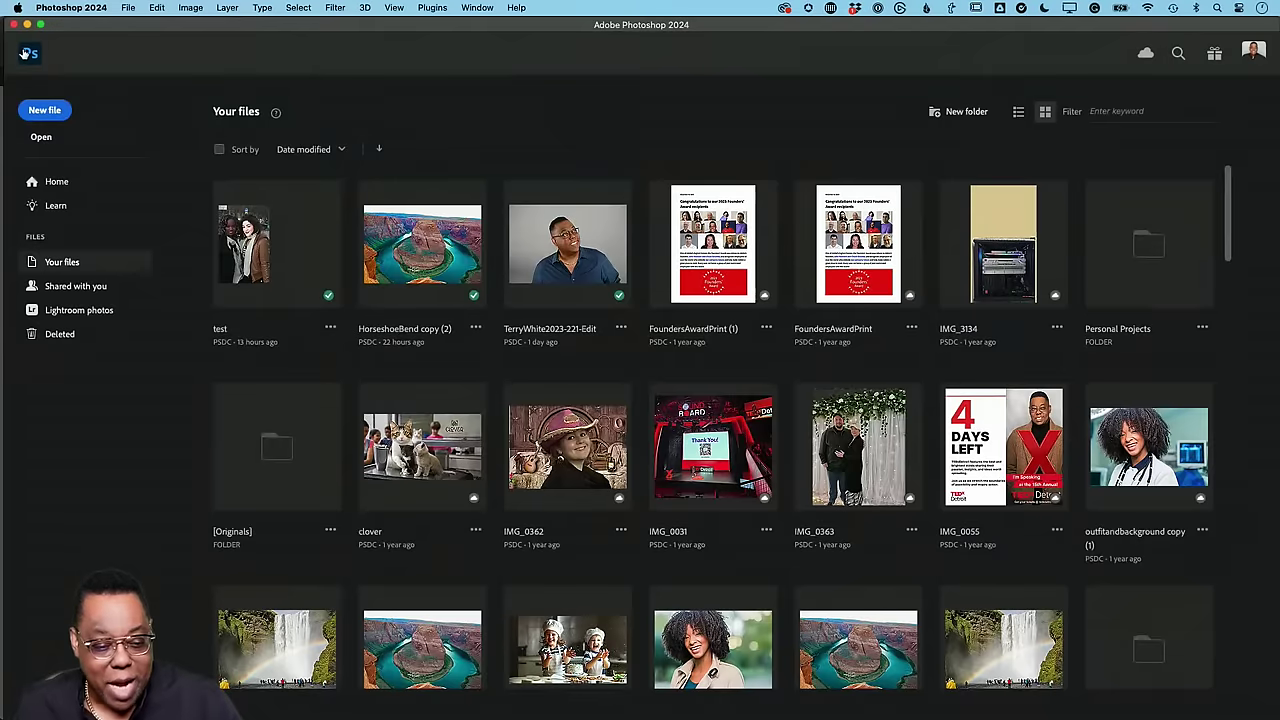
left_click(30, 54)
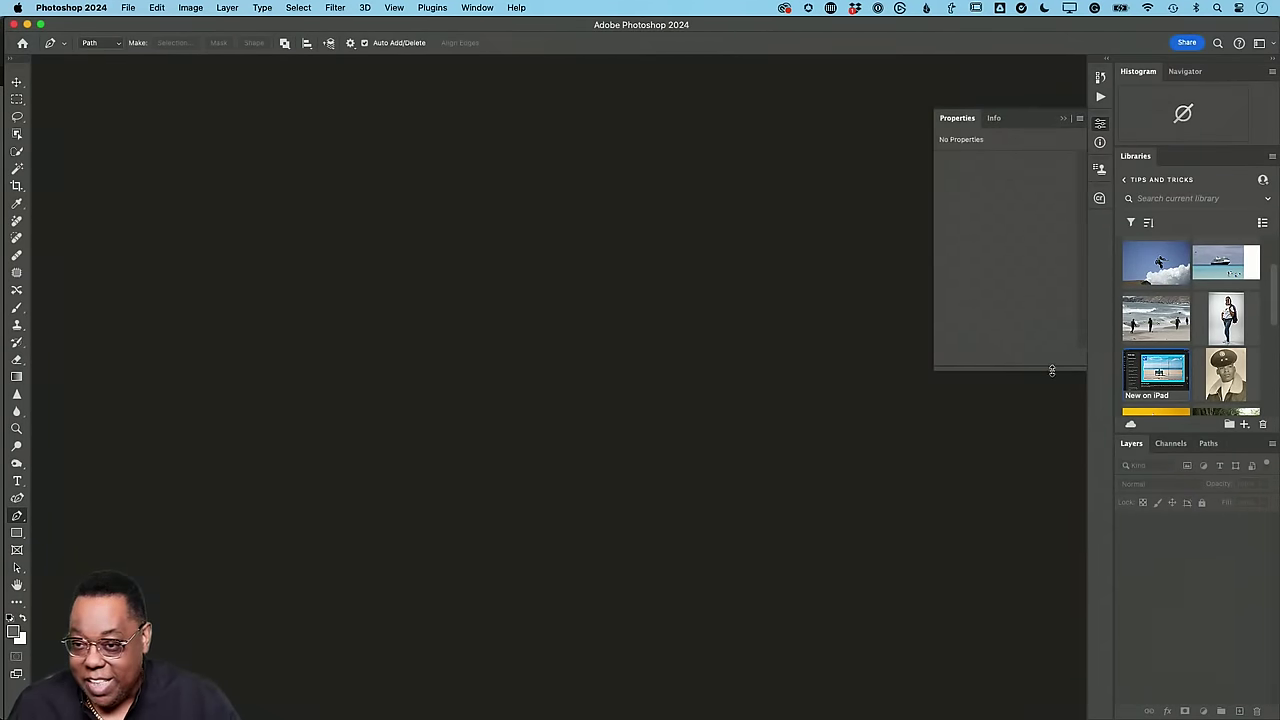
scroll(1200, 385, "down", 5)
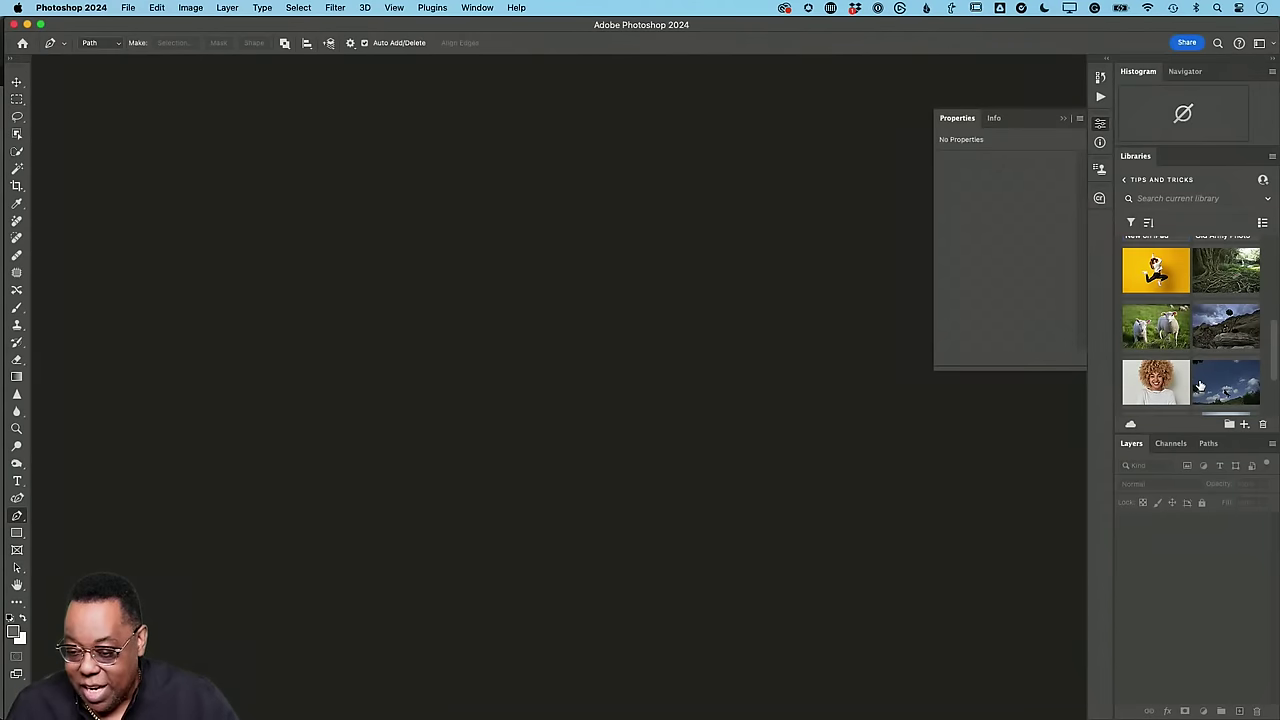
scroll(1200, 385, "up", 1)
Open Removebackpack.psd from the Libraries panel
double_click(1220, 292)
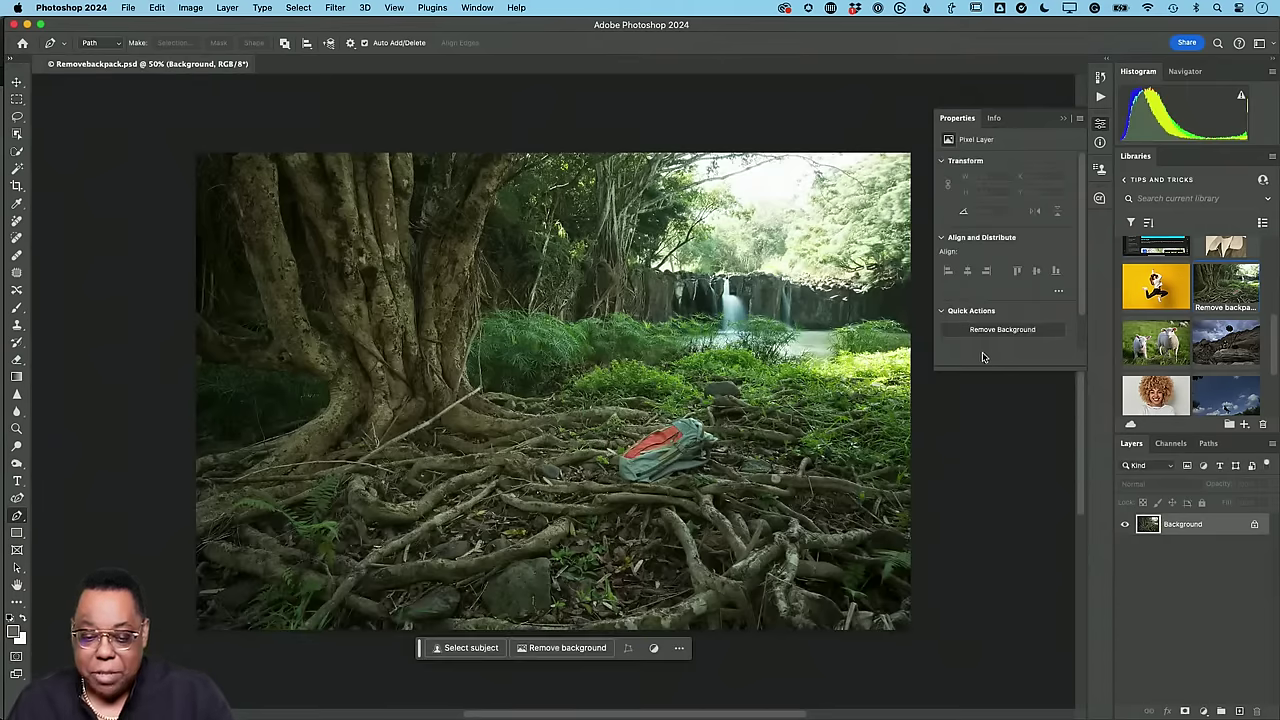
scroll(675, 395, "right", 3)
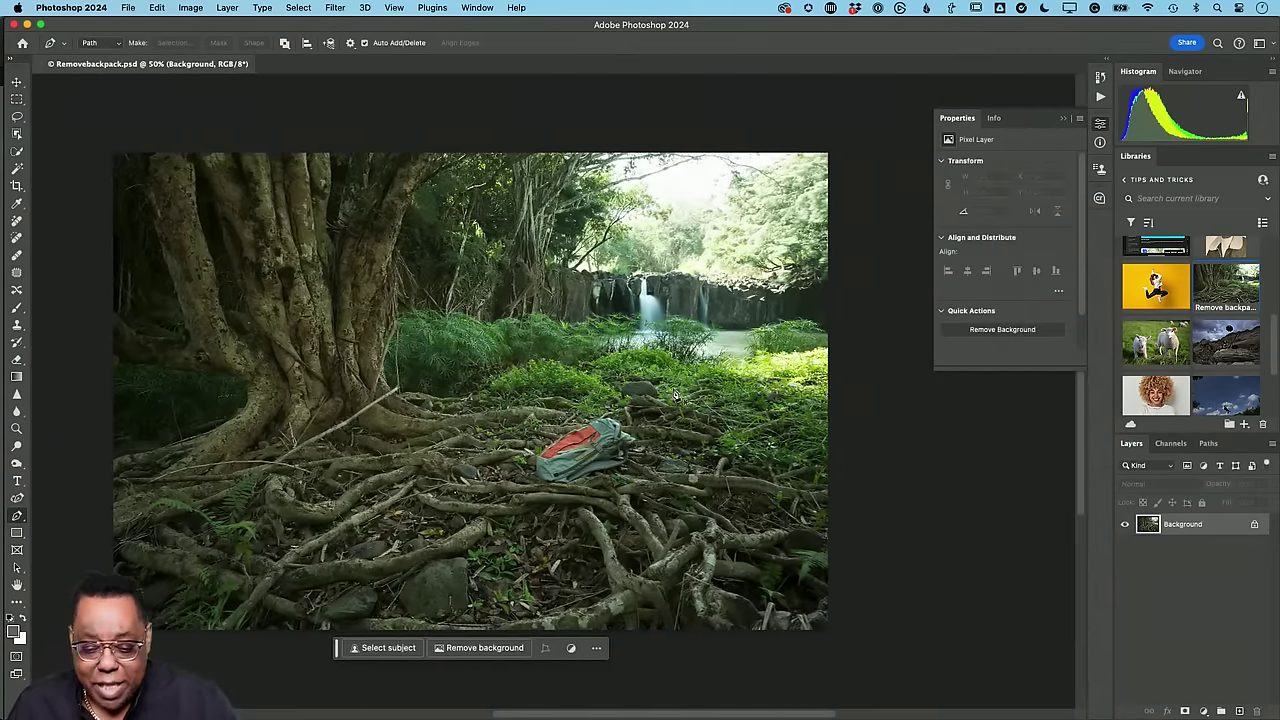
scroll(675, 395, "right", 2)
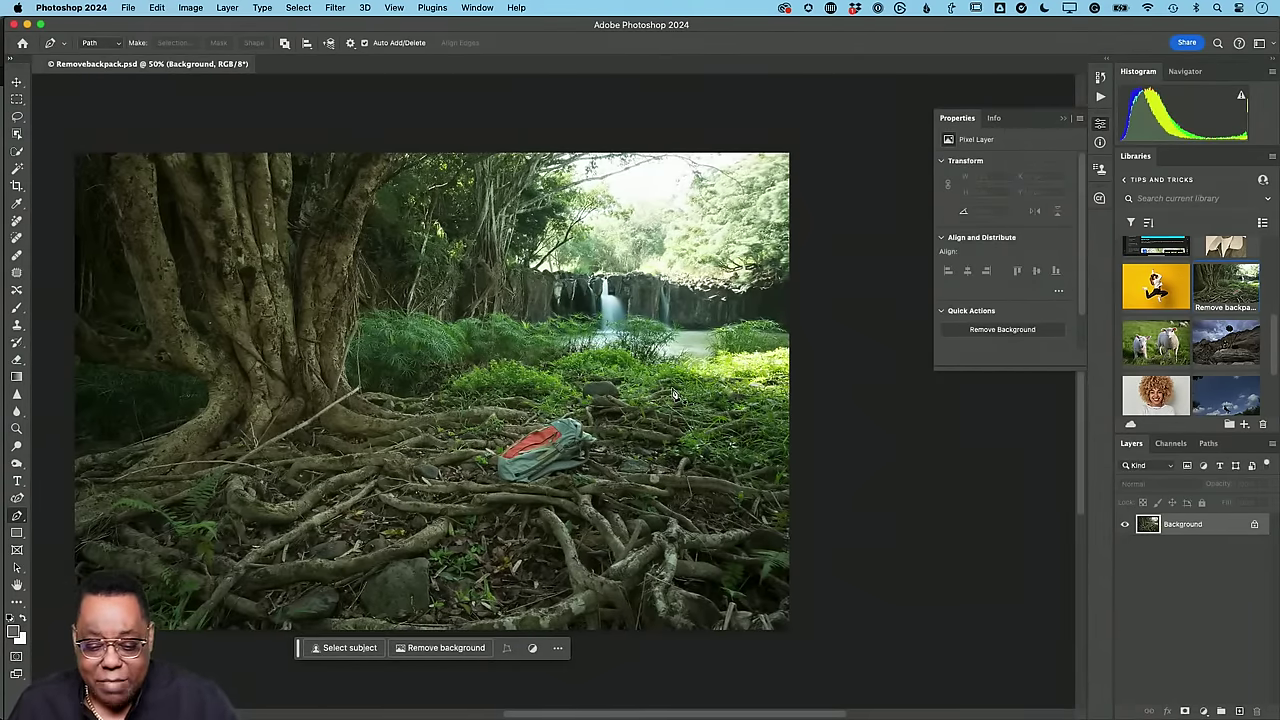
Select the Move tool, then the Remove Tool, and bring up the Edit menu
left_click(16, 84)
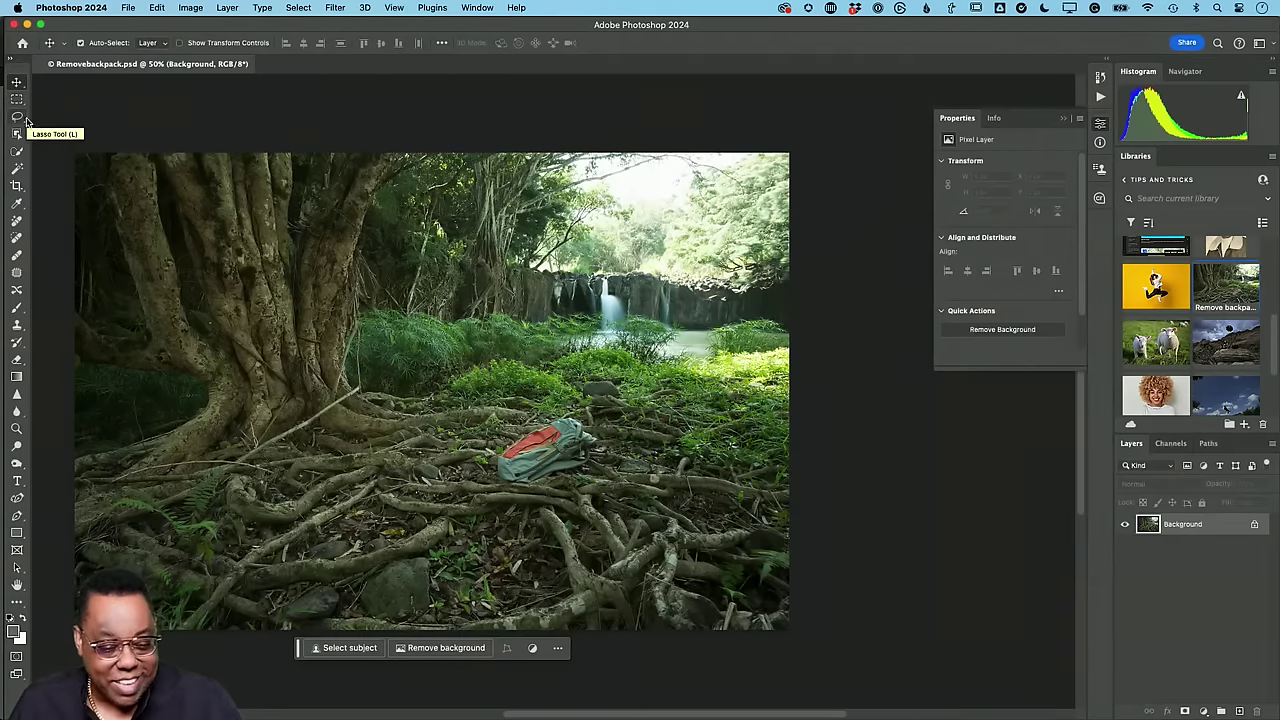
left_click(17, 224)
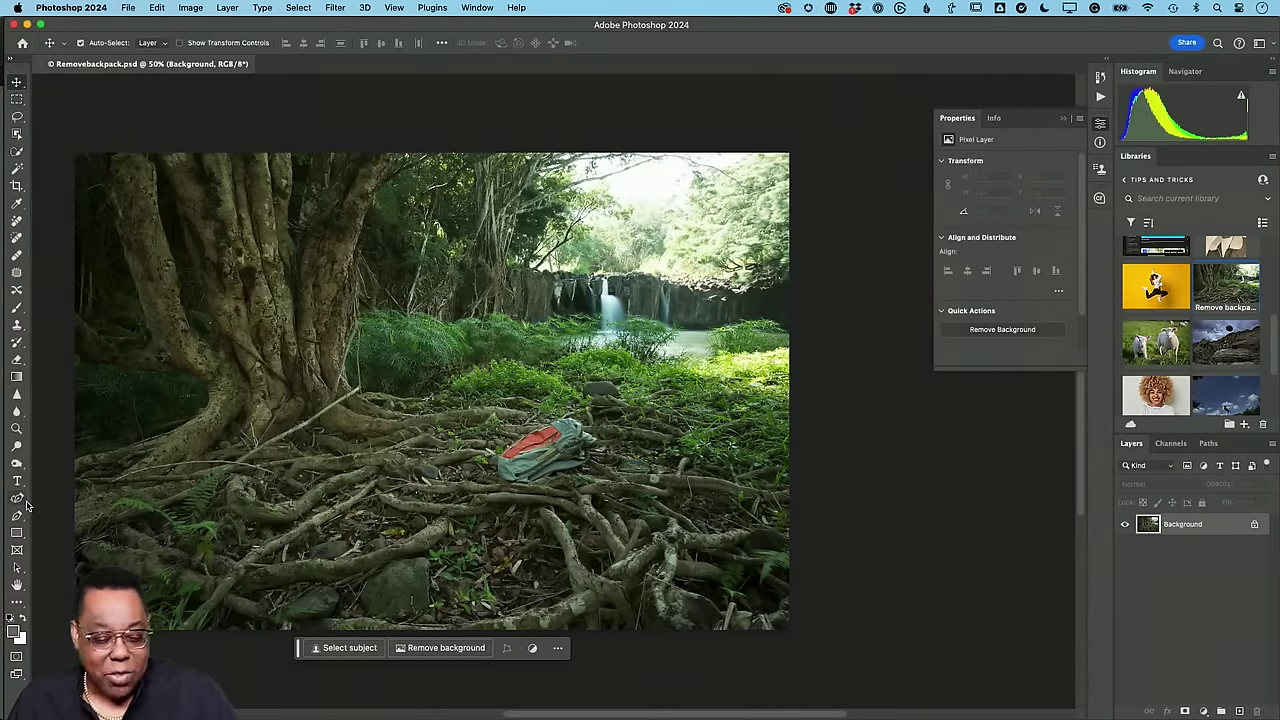
left_click(160, 9)
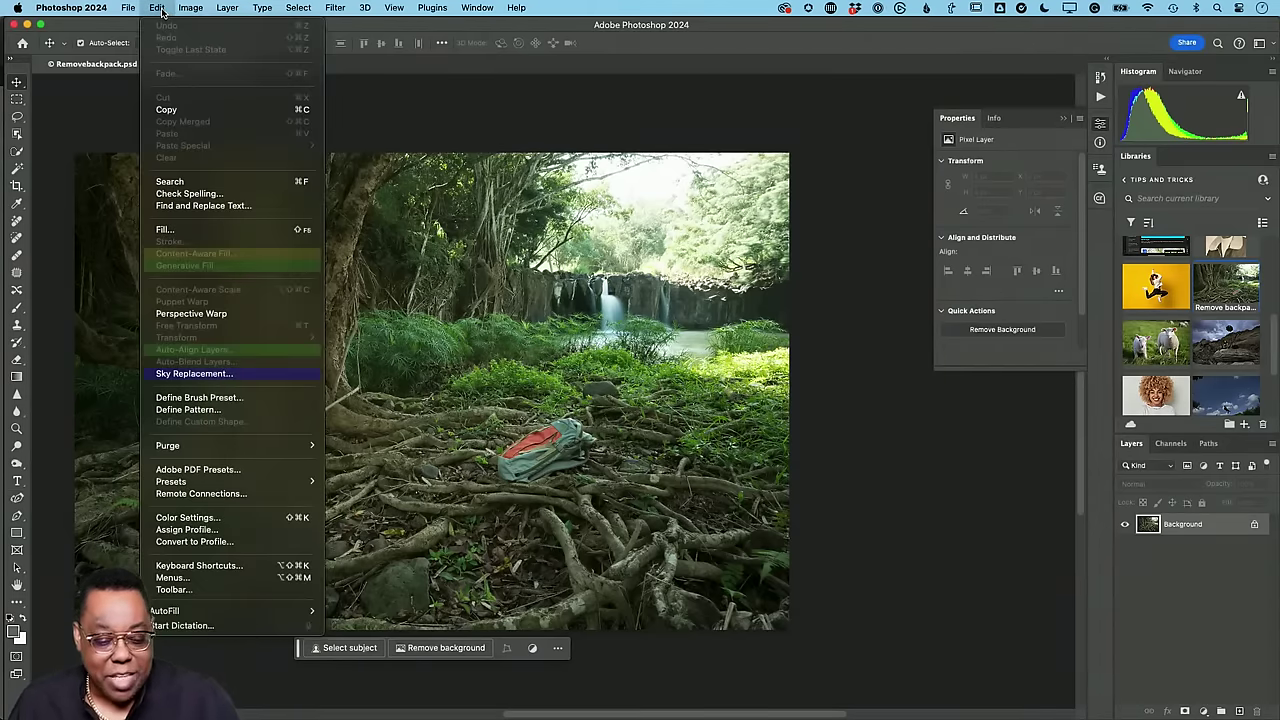
In Customize Toolbar, move Red Eye Tool into the toolbar, then back to Extra Tools
left_click(172, 589)
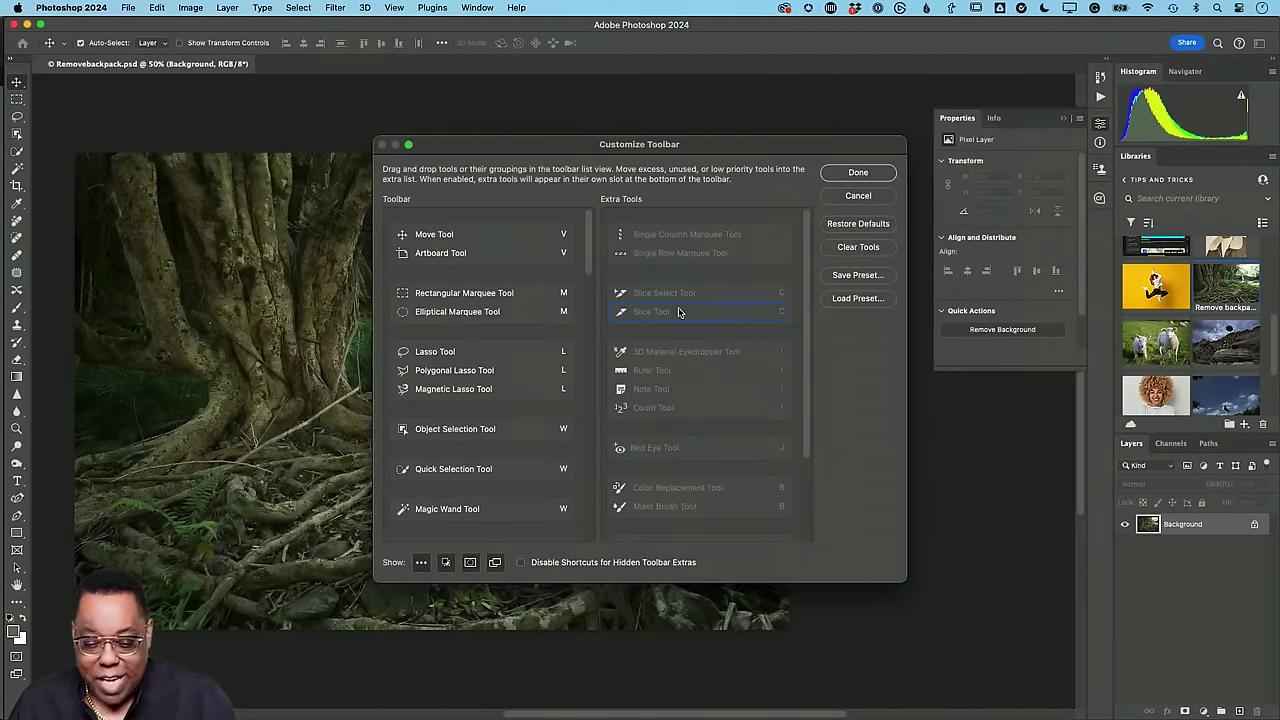
scroll(676, 344, "down", 3)
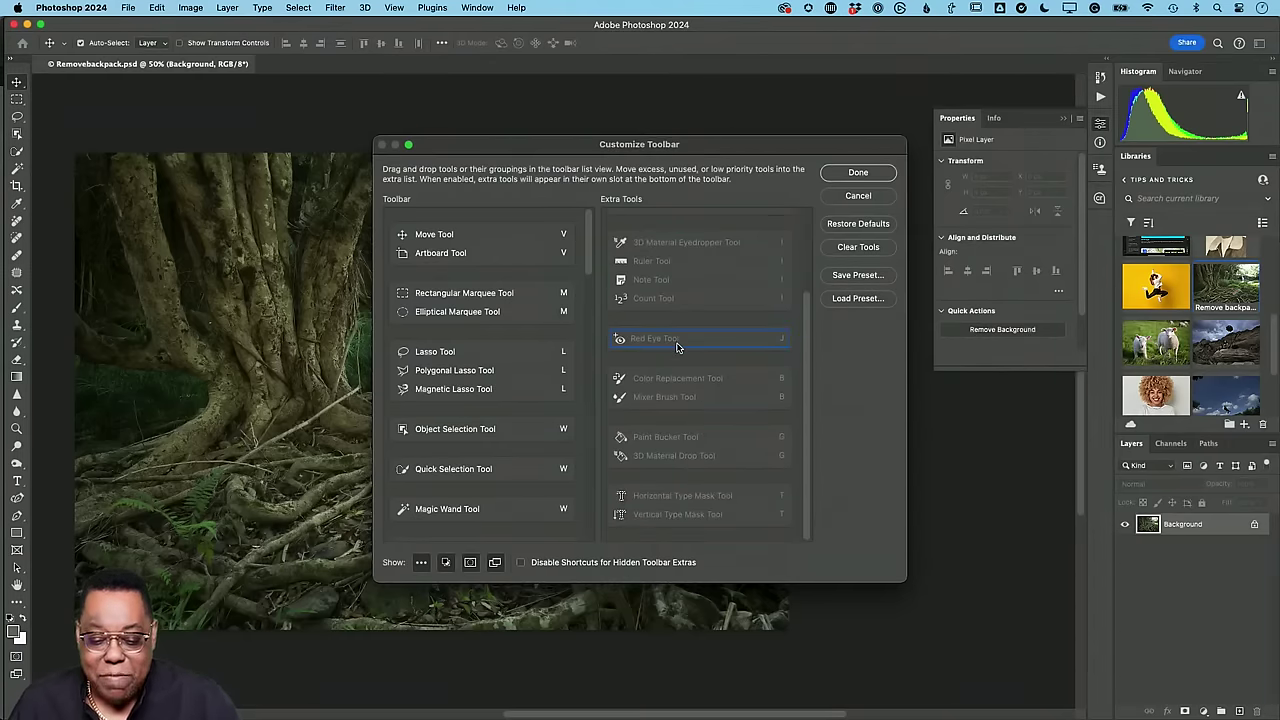
scroll(680, 352, "up", 2)
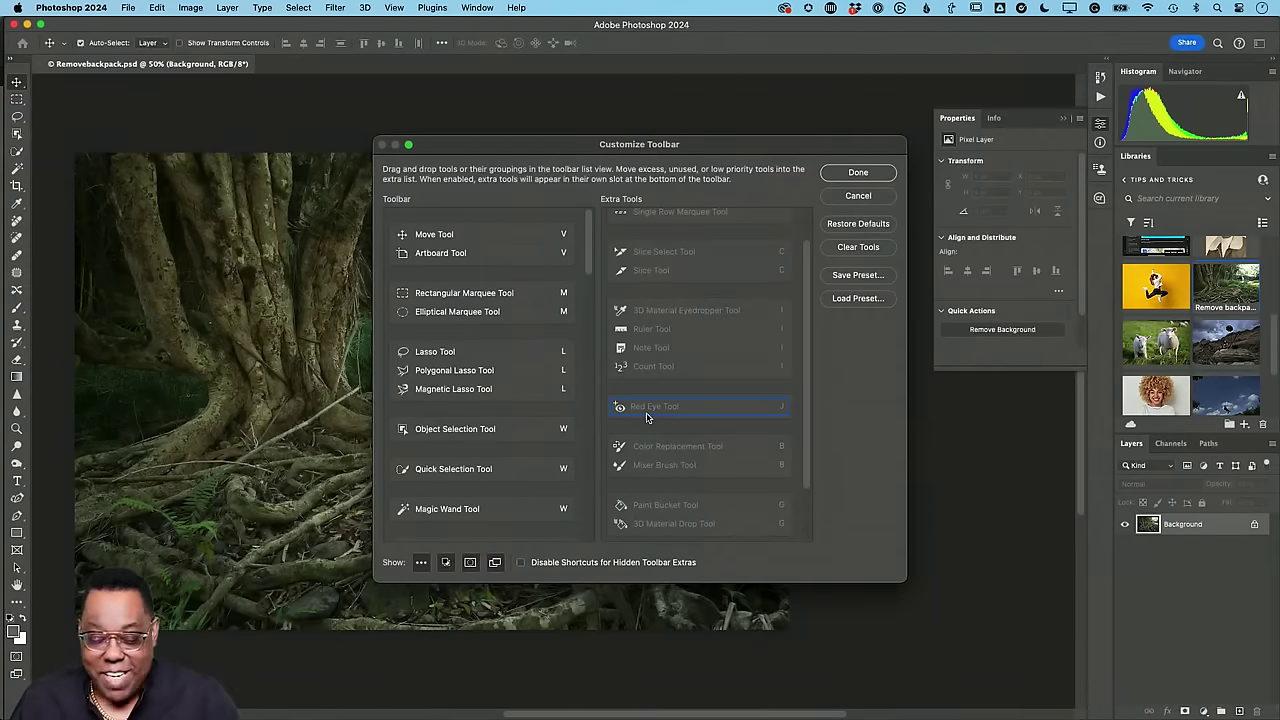
left_click_drag(647, 418, 471, 342)
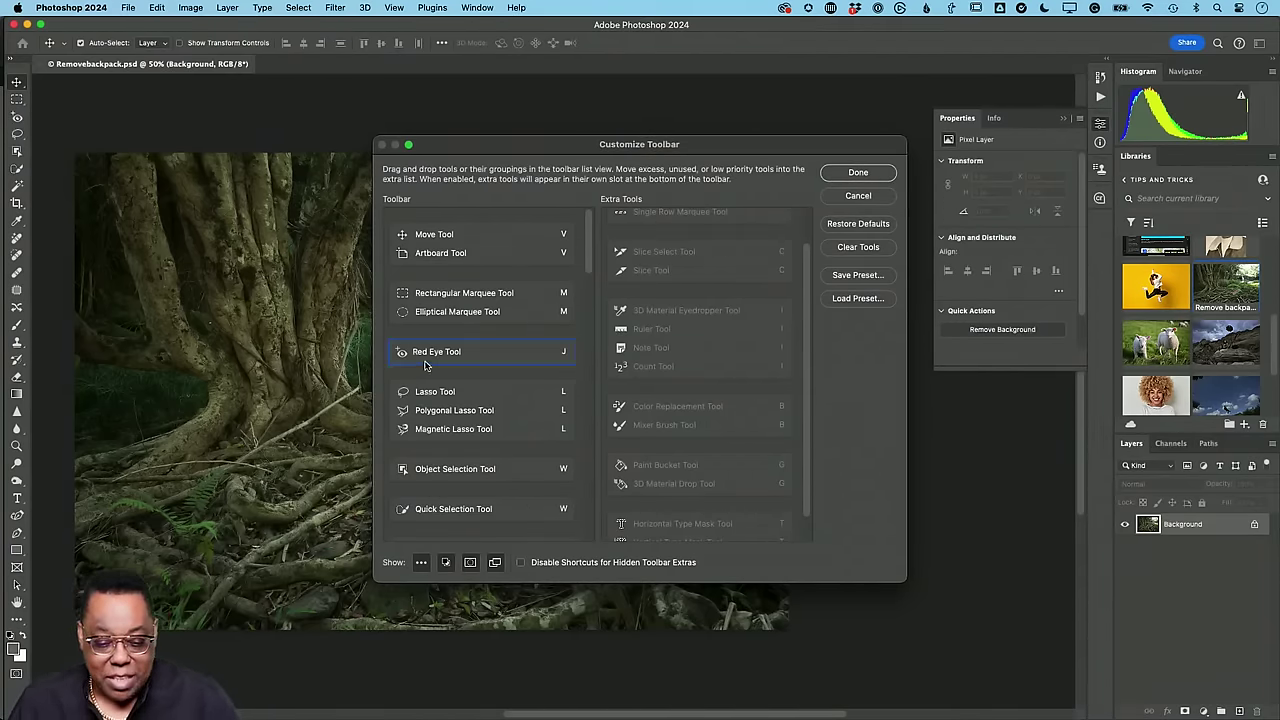
left_click_drag(435, 360, 670, 296)
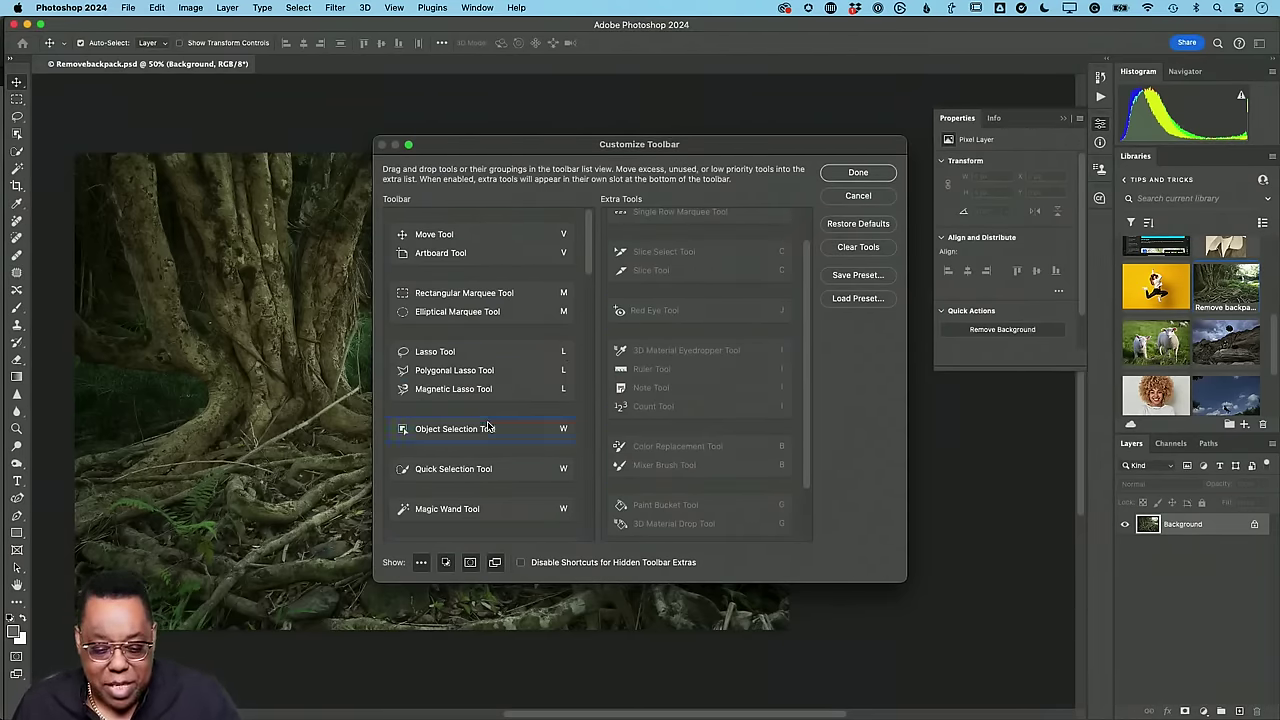
Group Healing Brush Tool into the same toolbar slot as Spot Healing Brush Tool
scroll(488, 428, "down", 6)
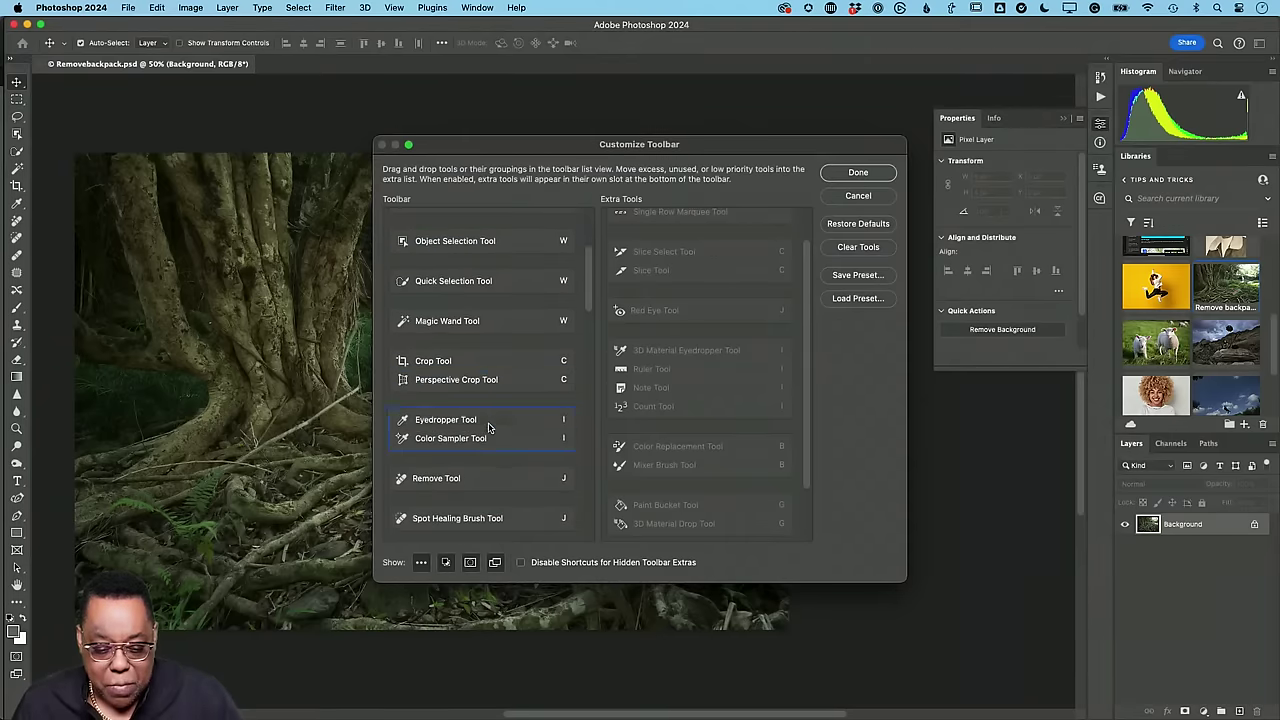
scroll(488, 428, "down", 2)
scroll(488, 425, "up", 8)
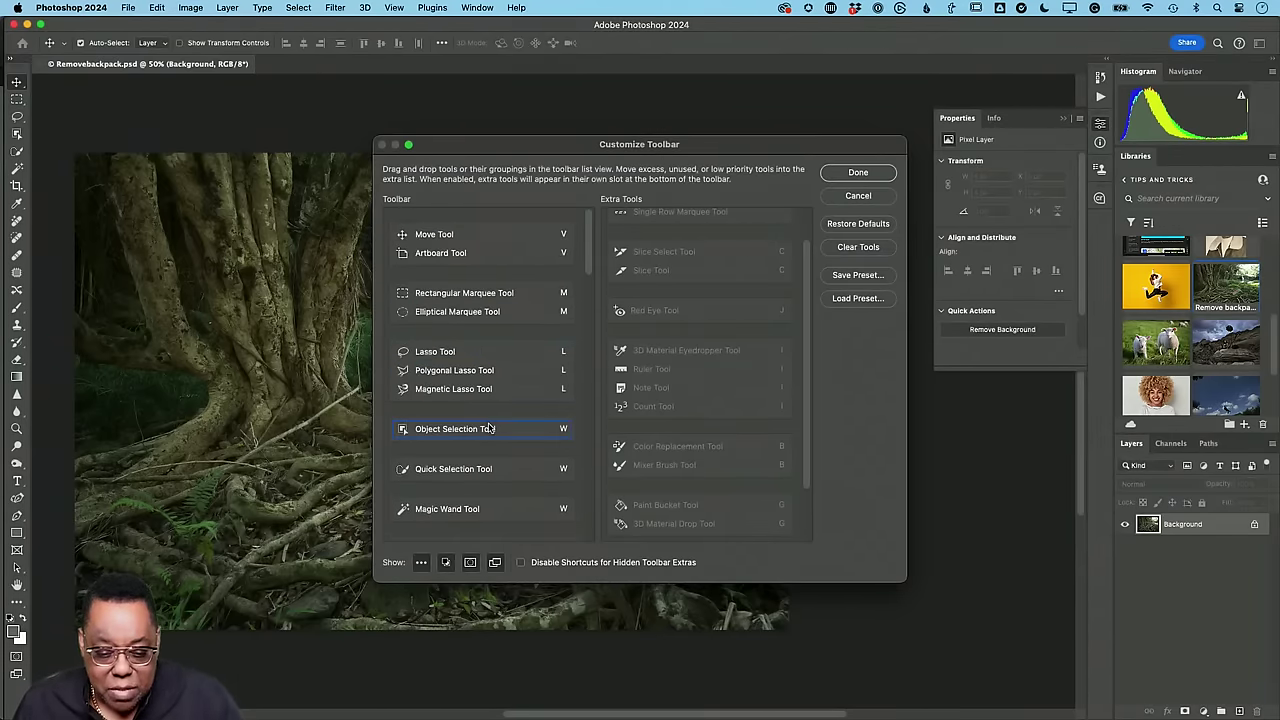
scroll(488, 428, "down", 4)
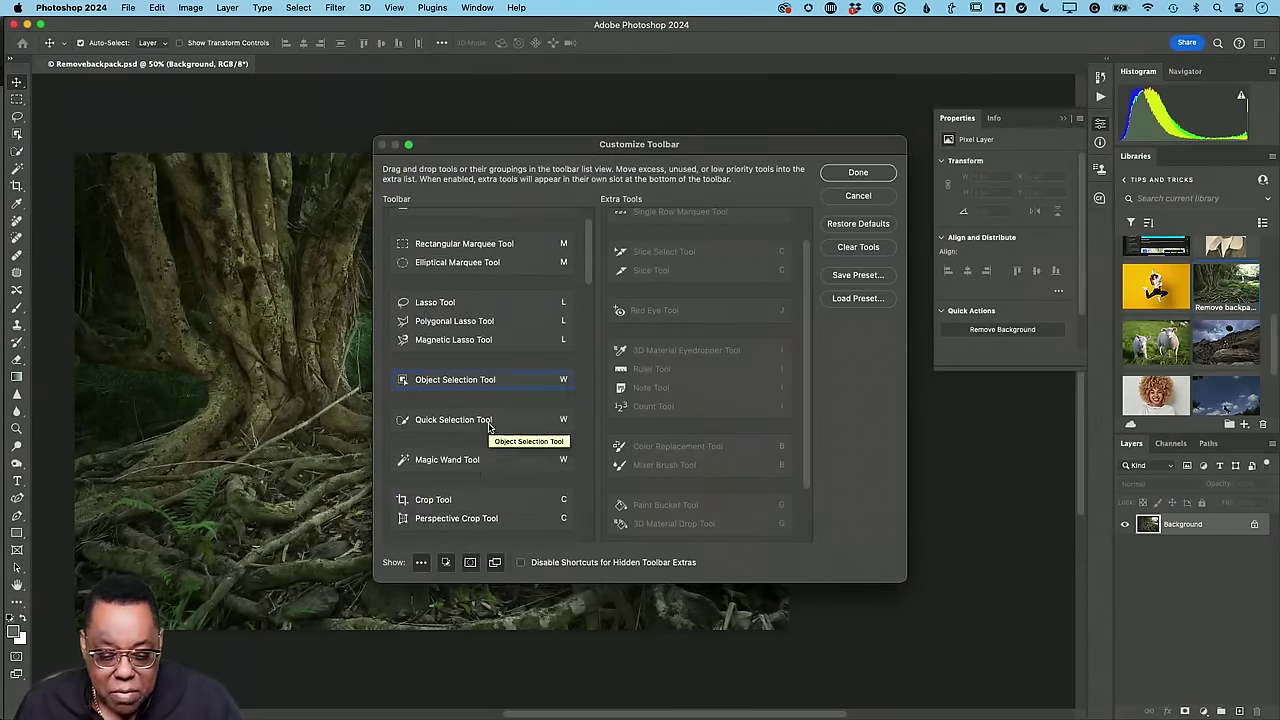
scroll(488, 428, "down", 5)
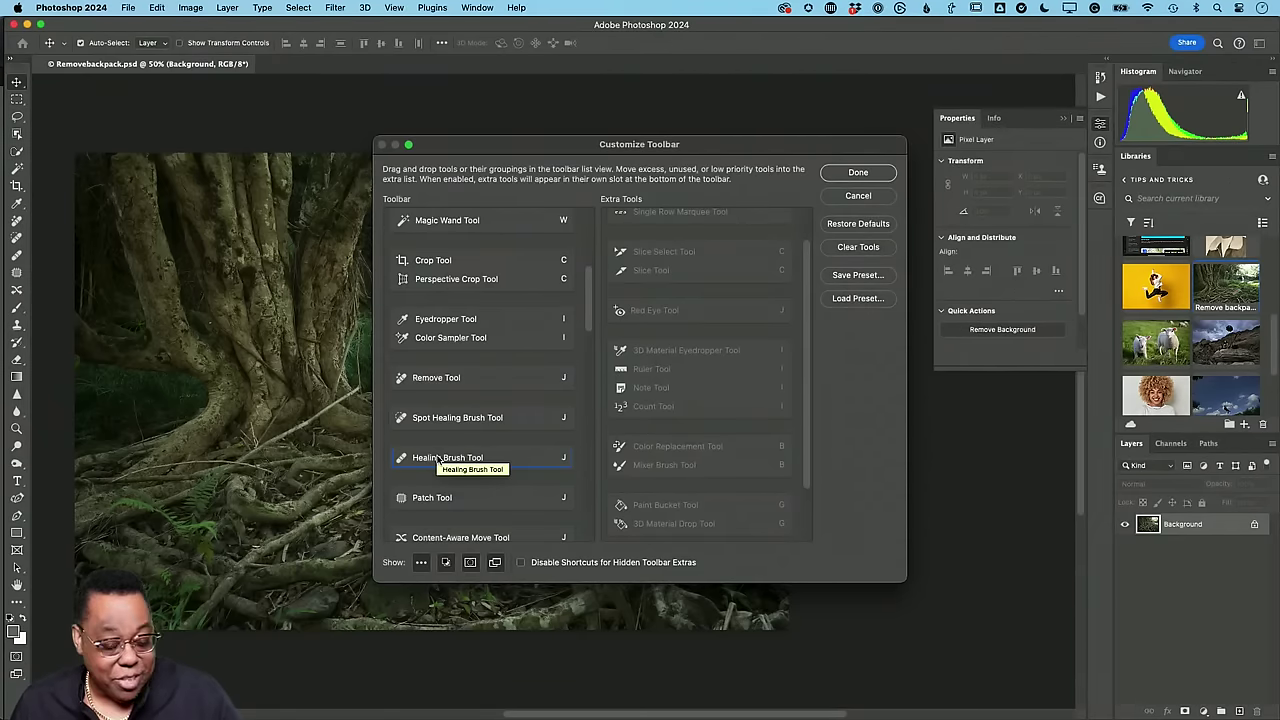
left_click_drag(438, 458, 436, 422)
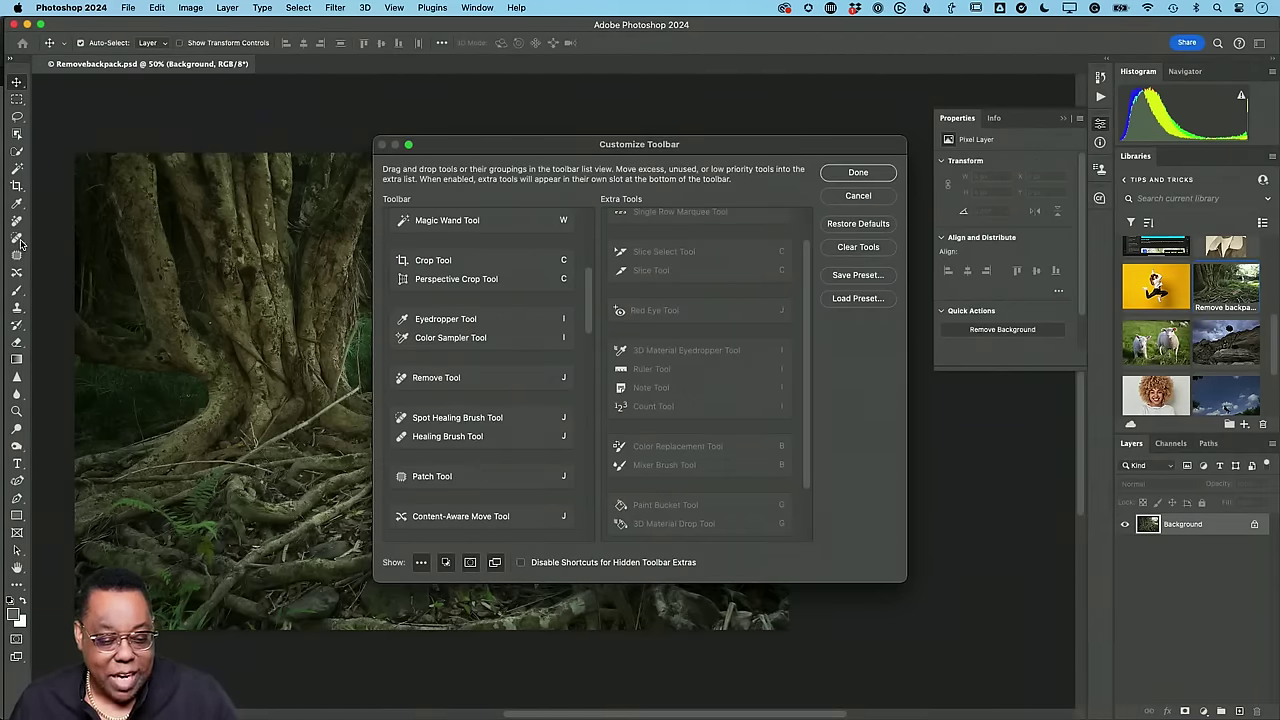
Save the toolbar layout and try a Spot Healing Brush dab on the photo
left_click(852, 175)
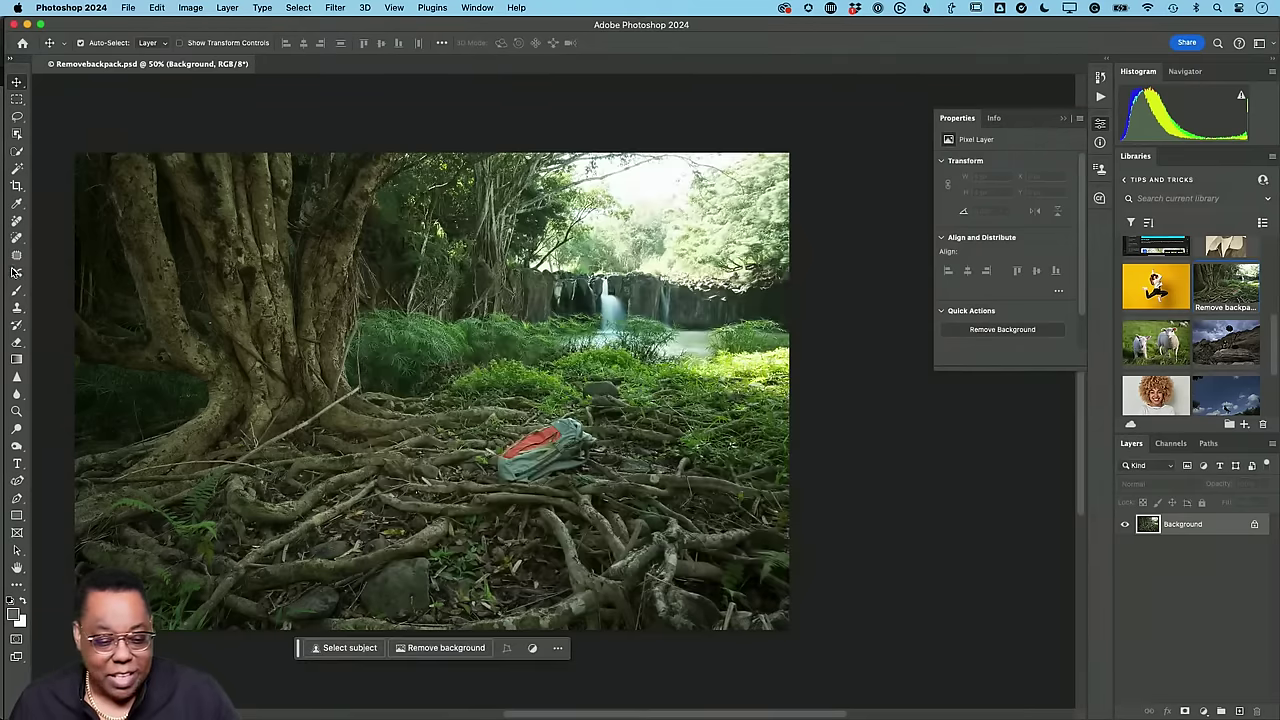
left_click(17, 238)
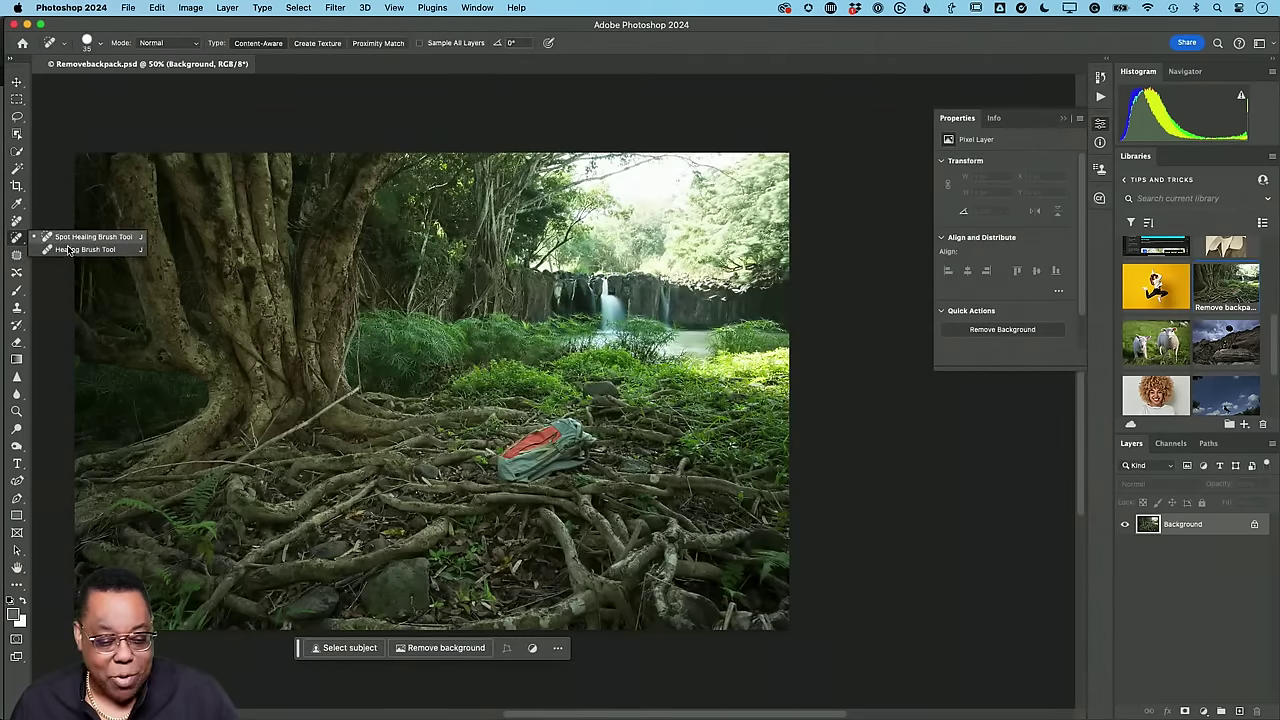
left_click(40, 292)
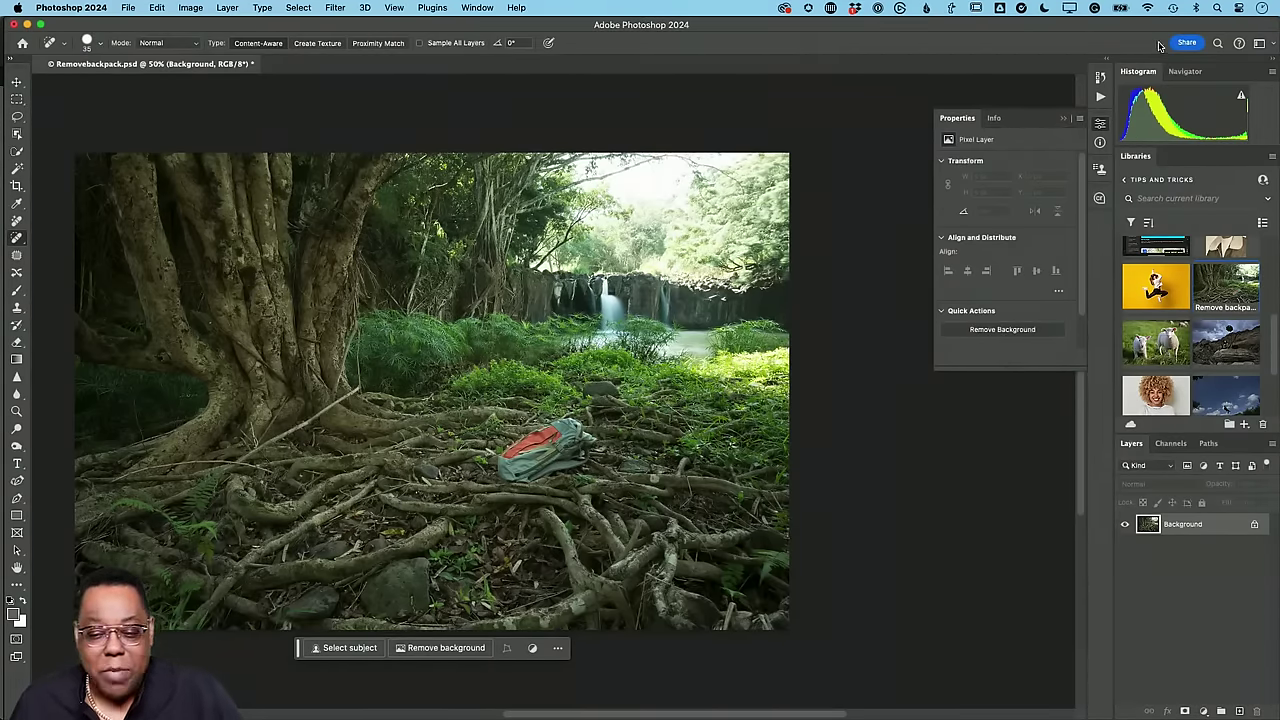
Check the workspace list without changing it, then select the Remove Tool
left_click(1259, 44)
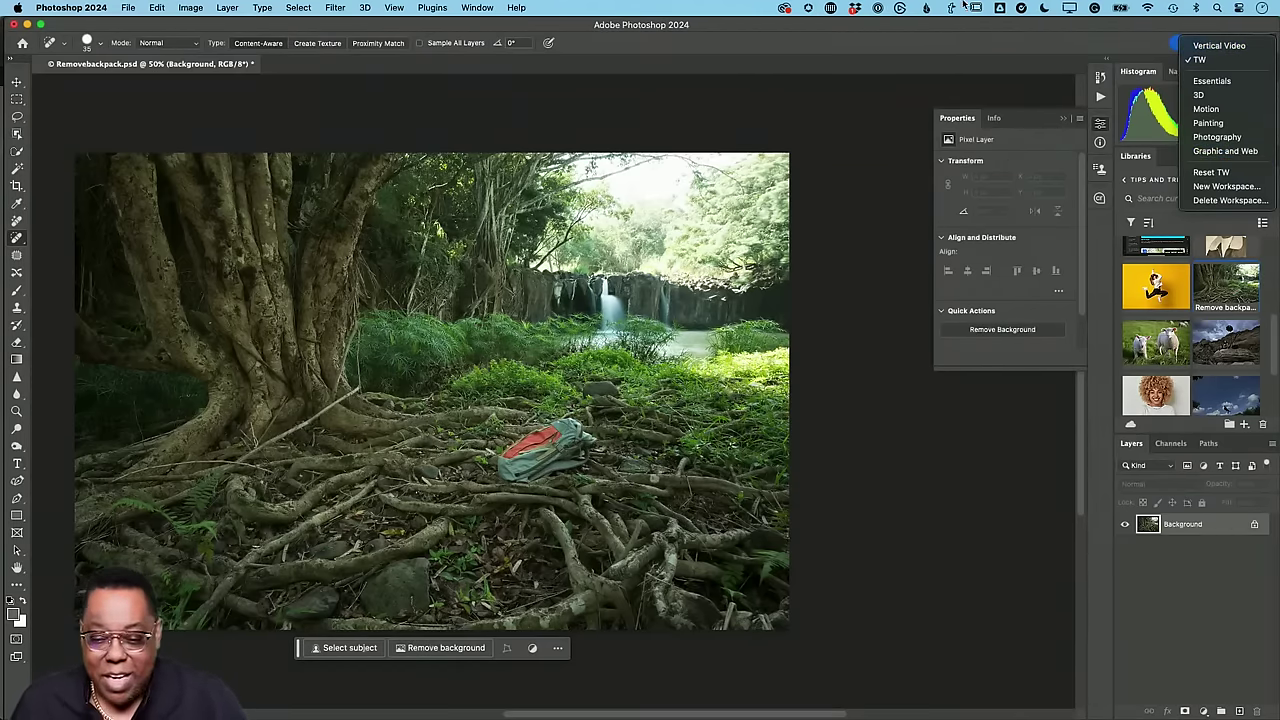
key("Escape")
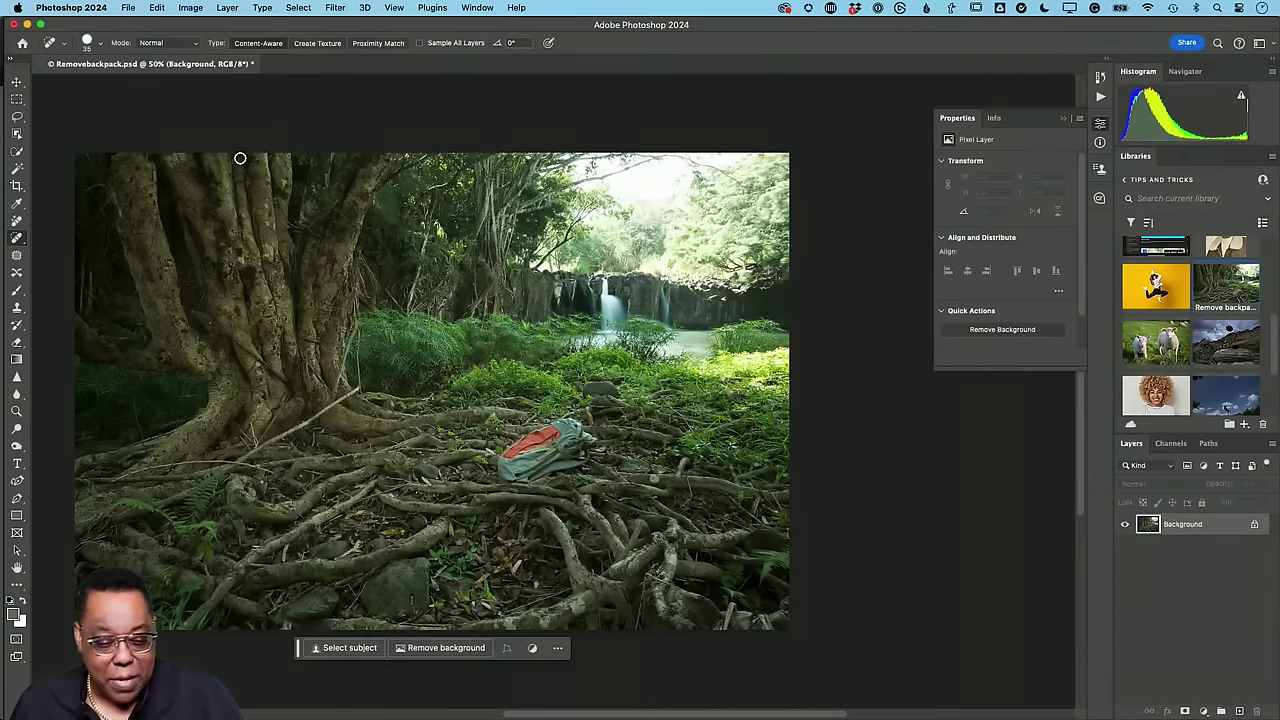
left_click(17, 221)
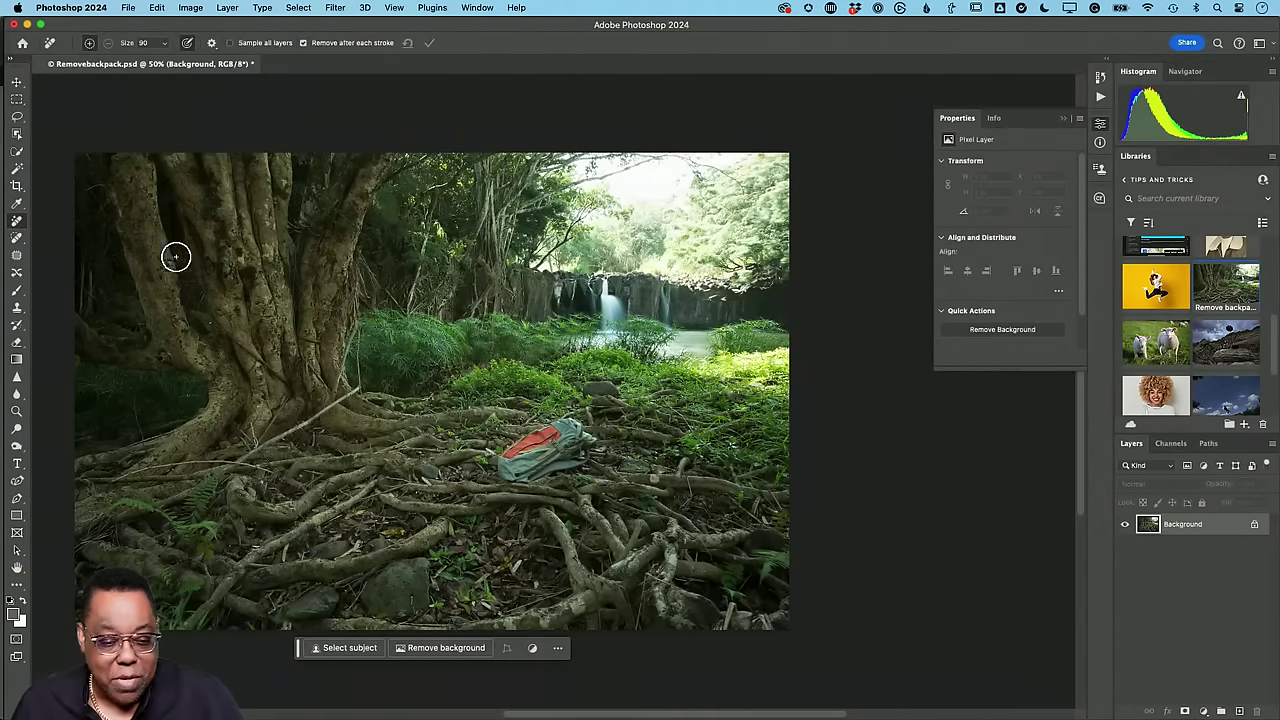
Erase the backpack from the tree roots with the Remove Tool, then close the document
mouse_move(525, 440)
left_mouse_down()
mouse_move(581, 439)
mouse_move(553, 430)
mouse_move(564, 458)
mouse_move(548, 467)
mouse_move(572, 458)
mouse_move(498, 470)
mouse_move(566, 428)
left_mouse_up()
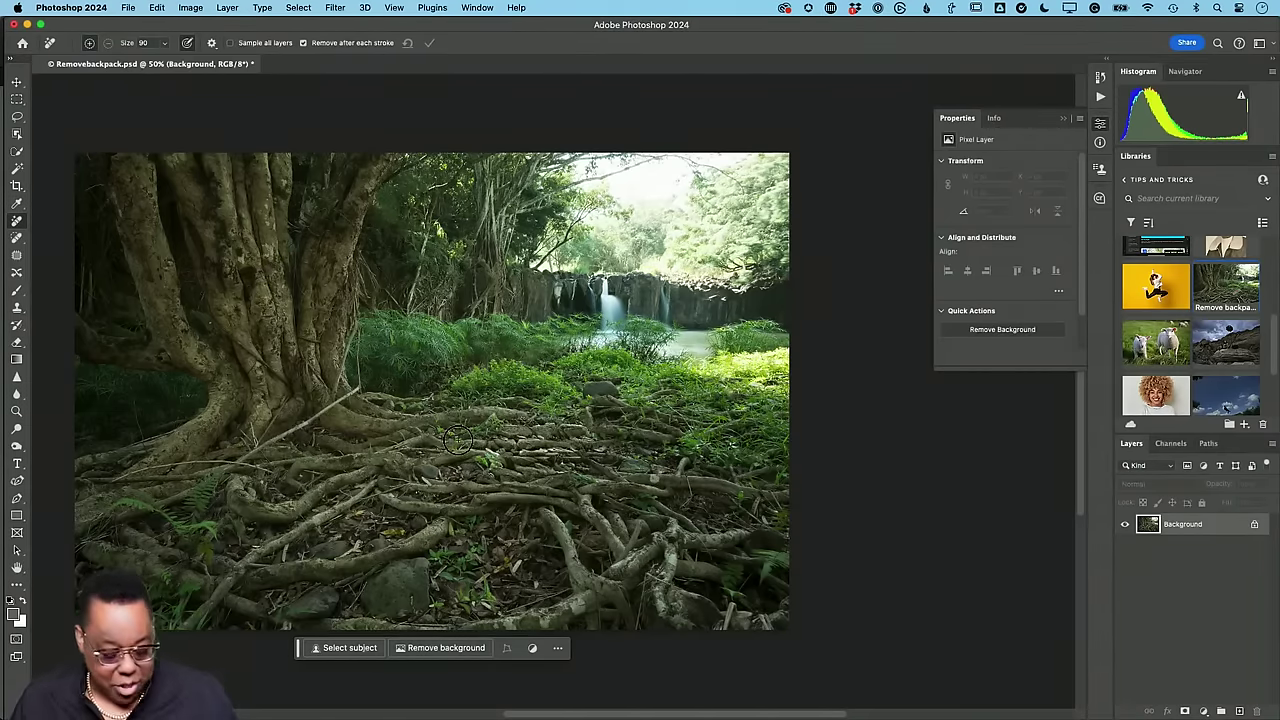
key("super+w")
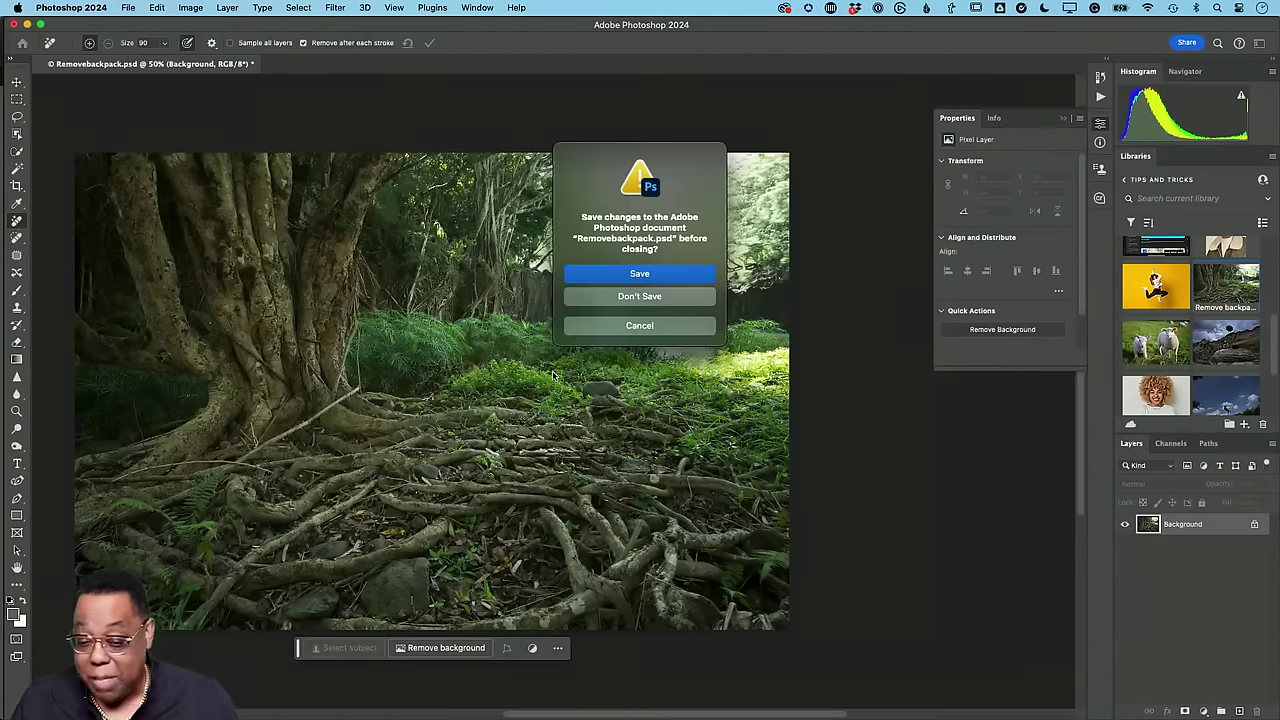
Close Removebackpack.psd without saving and return to the empty workspace
left_click(590, 296)
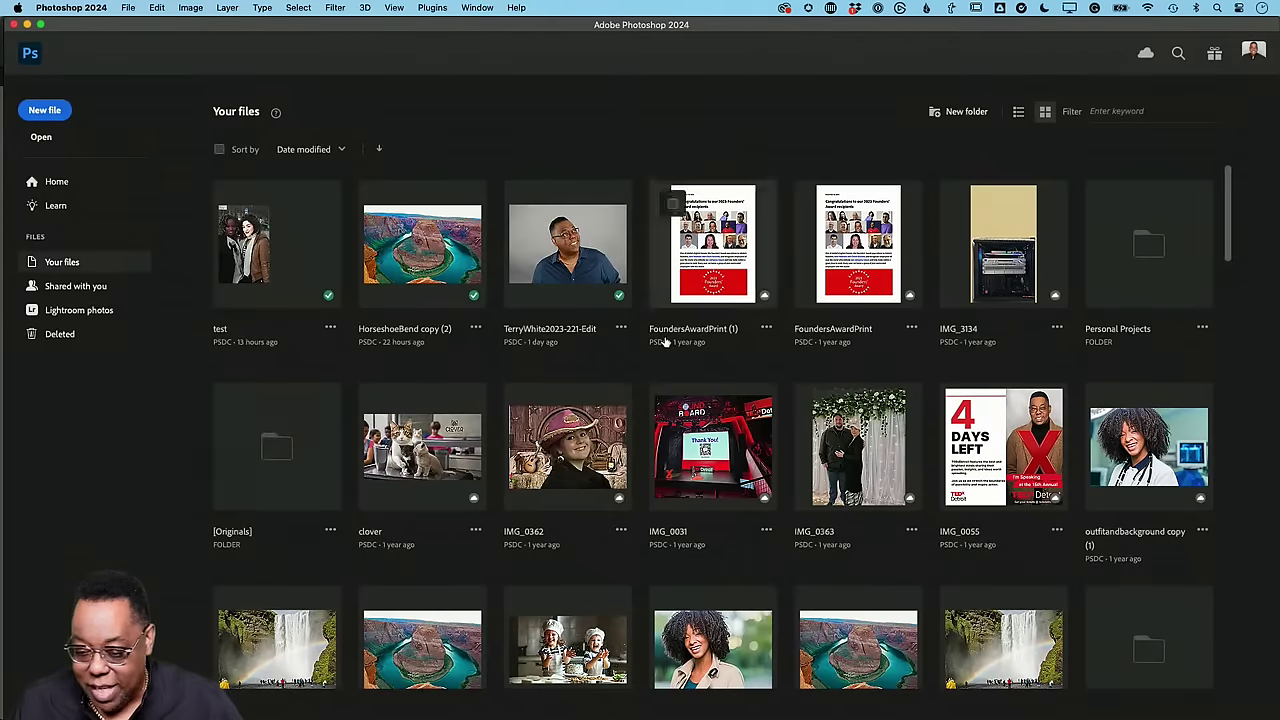
left_click(27, 57)
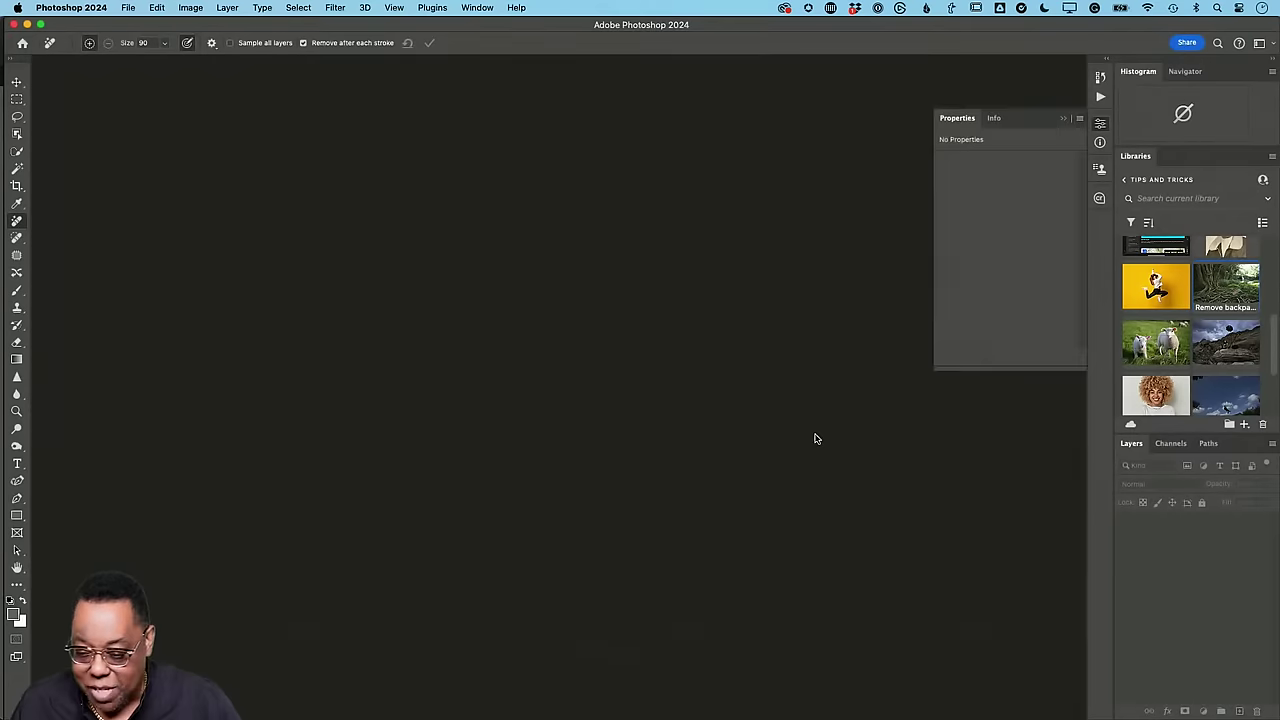
scroll(1200, 330, "down", 3)
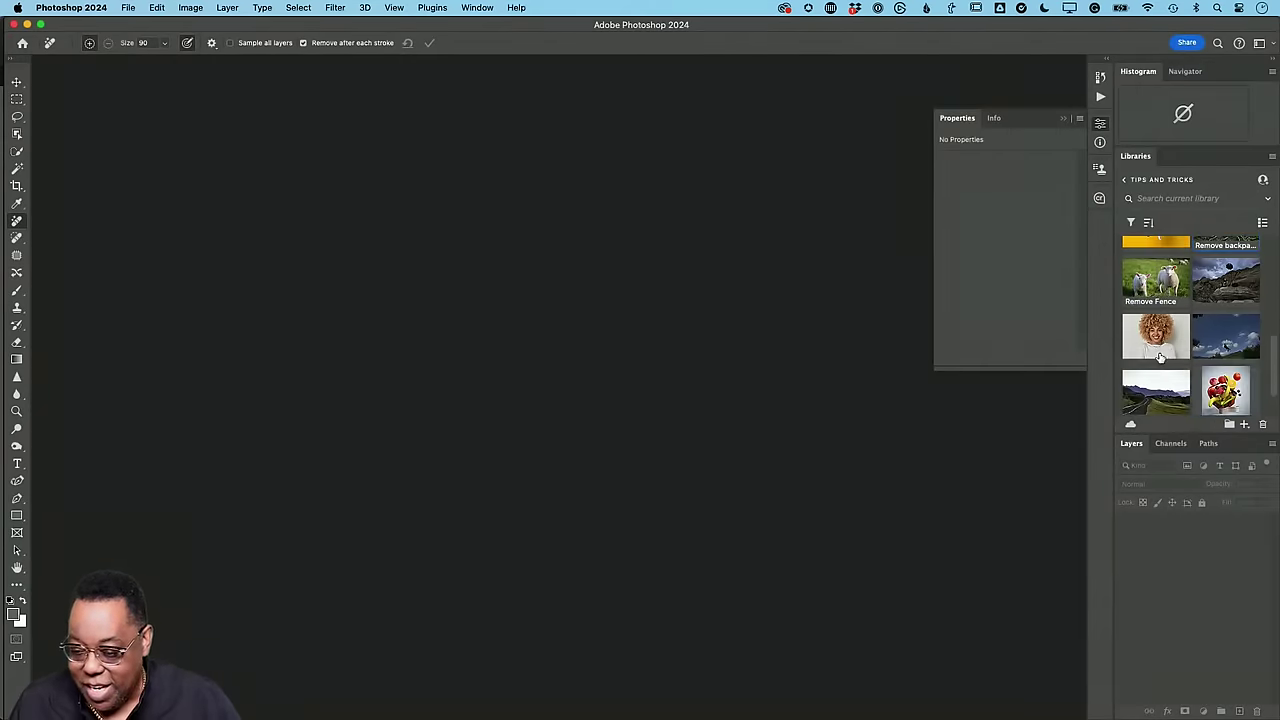
Open RemoveLight.psd fitted to the window, test a size-200 removal on the softbox, then undo it
left_click(1226, 298)
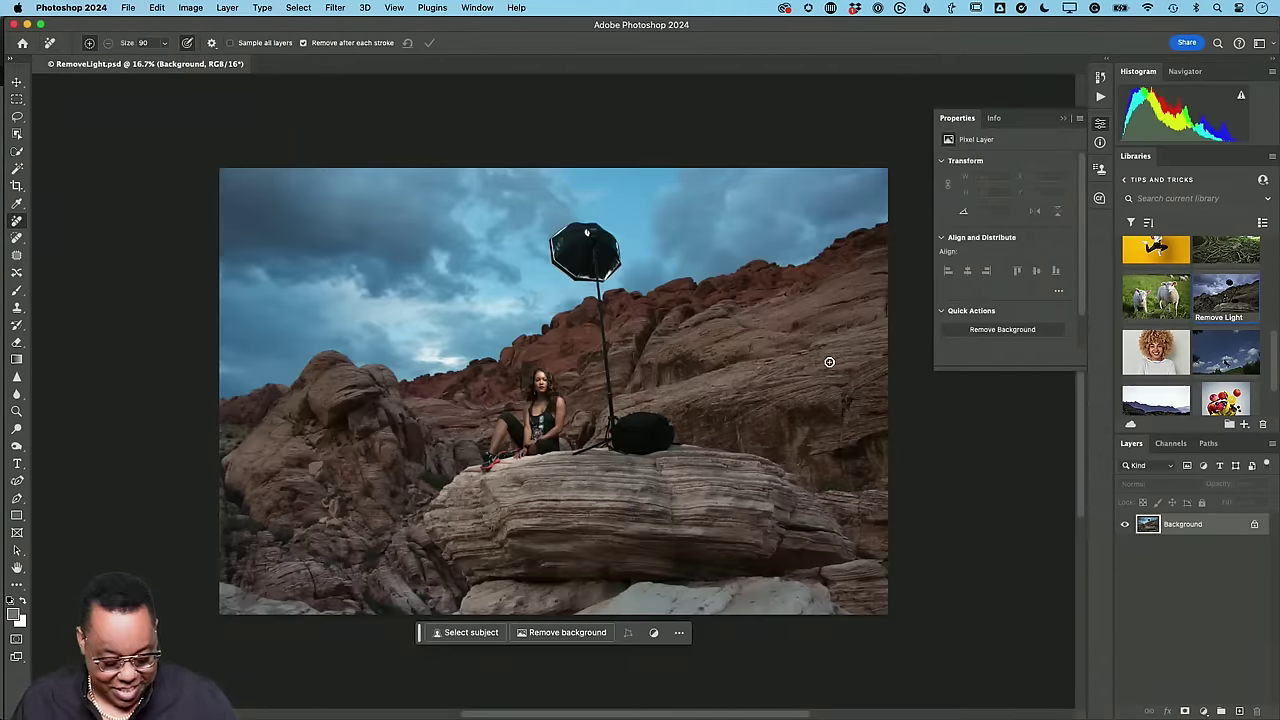
key("super+0")
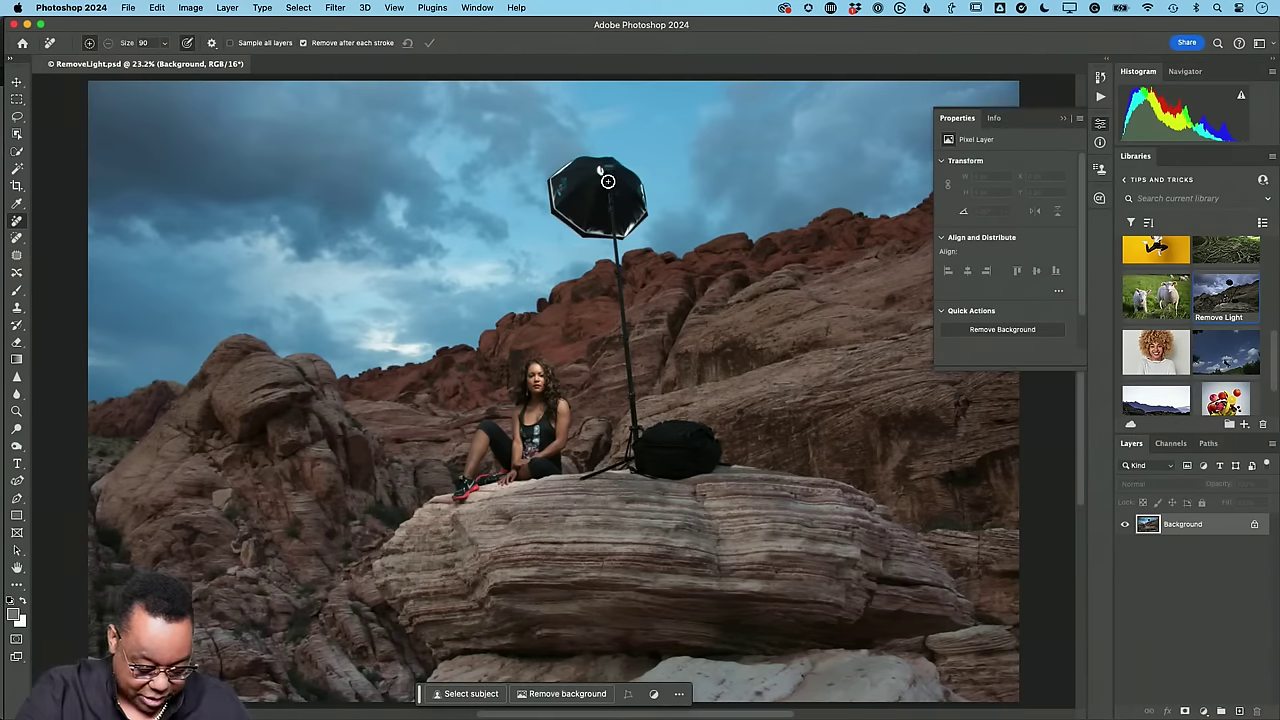
key("bracketright")
key("bracketright")
key("bracketright")
key("bracketright")
key("bracketright")
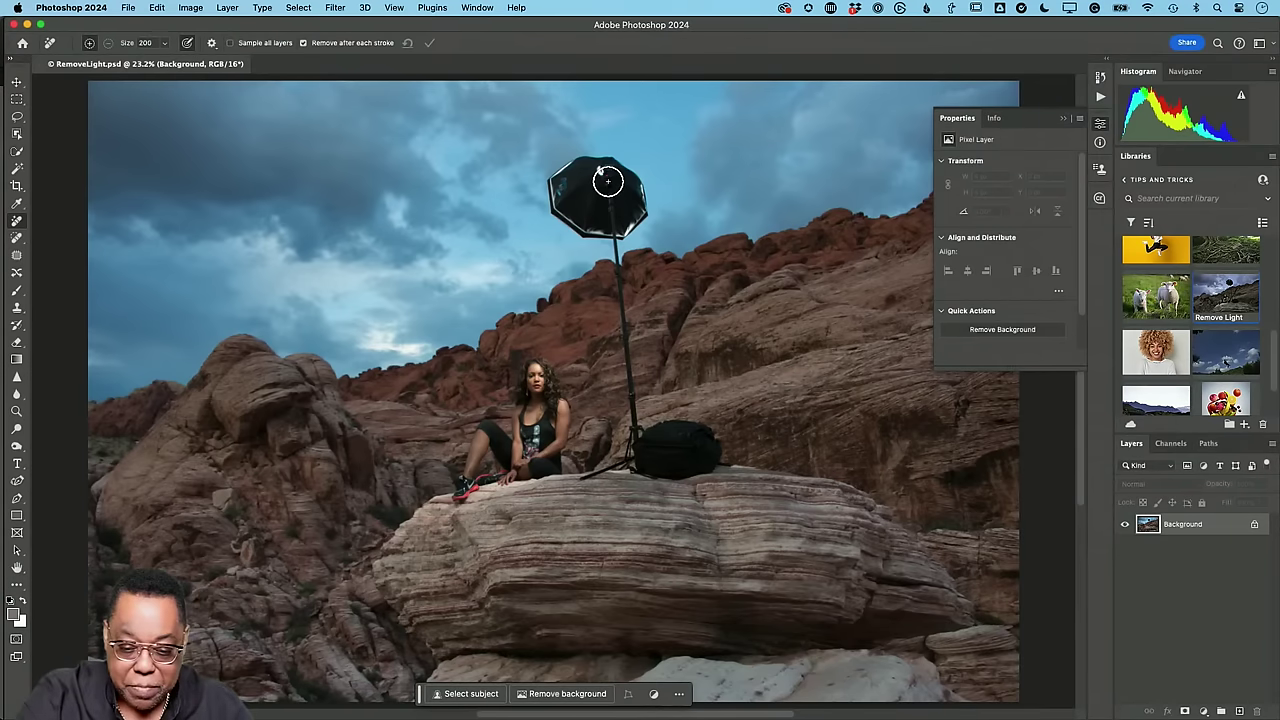
mouse_move(601, 169)
left_mouse_down()
mouse_move(556, 183)
mouse_move(617, 156)
mouse_move(634, 178)
mouse_move(625, 185)
mouse_move(595, 160)
mouse_move(632, 226)
mouse_move(604, 227)
mouse_move(600, 193)
left_mouse_up()
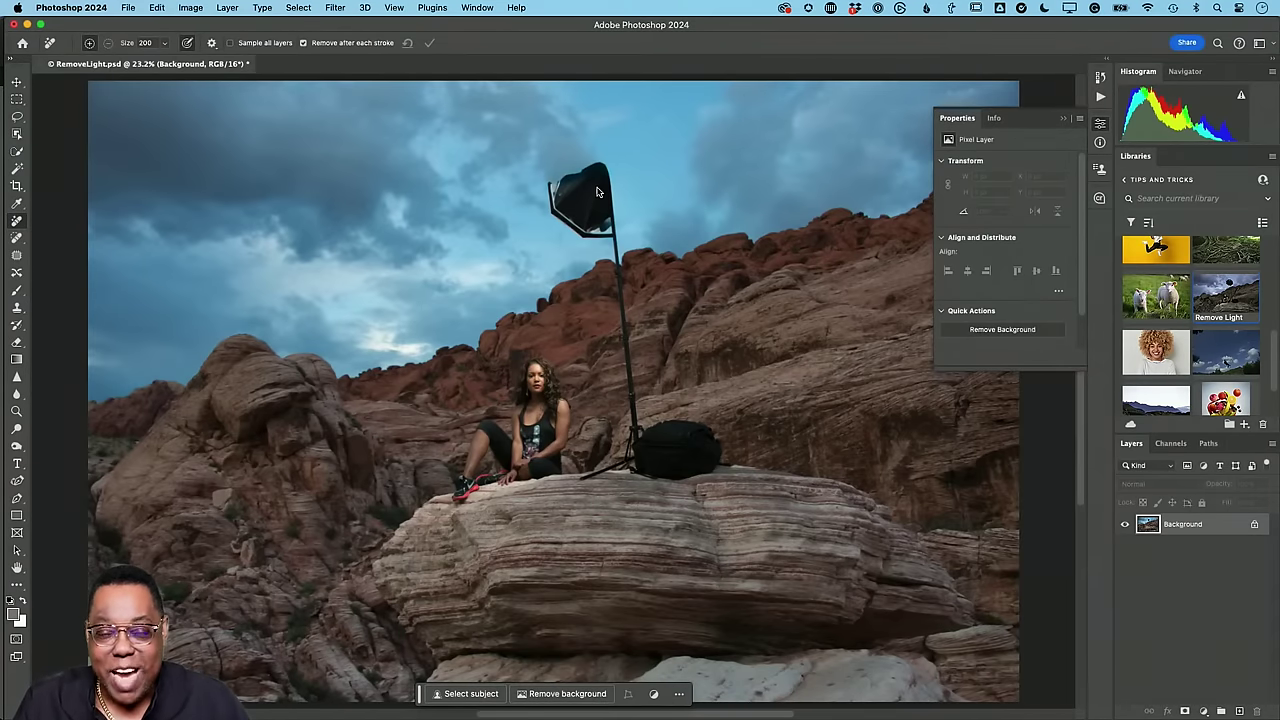
key("super+z")
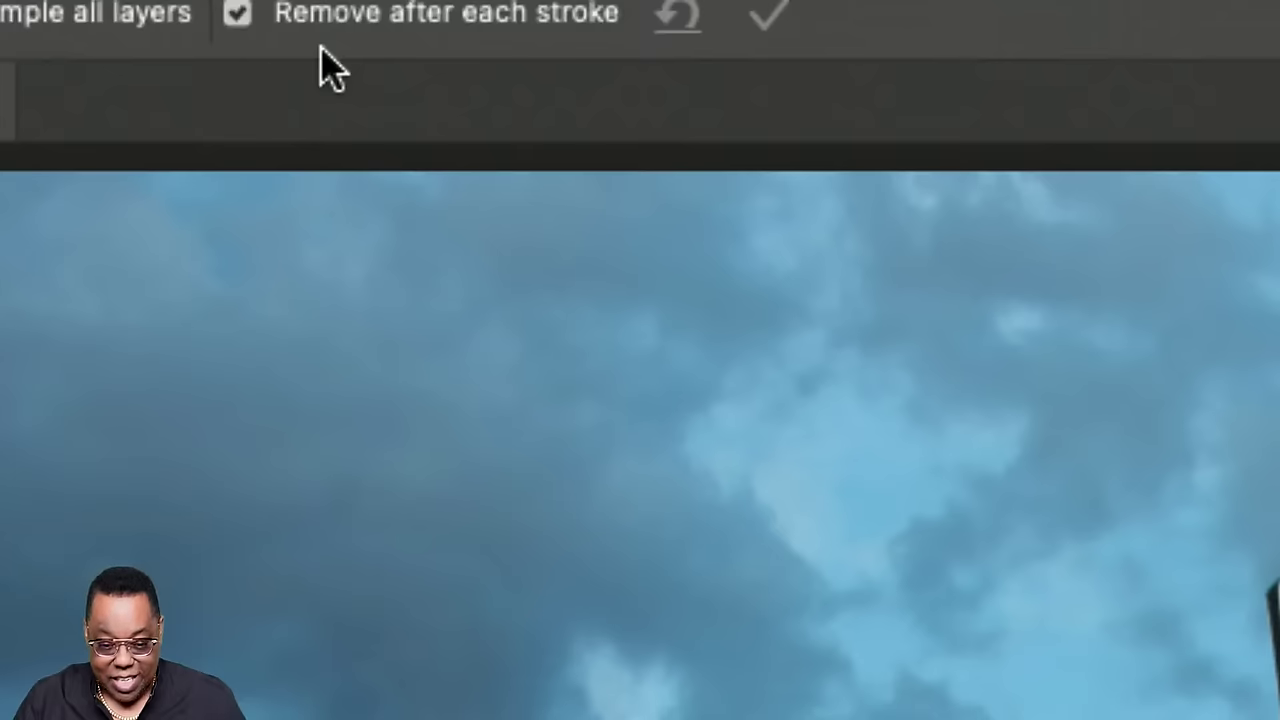
With Remove after each stroke off, paint the softbox, light stand and black bag, then apply
left_click(239, 17)
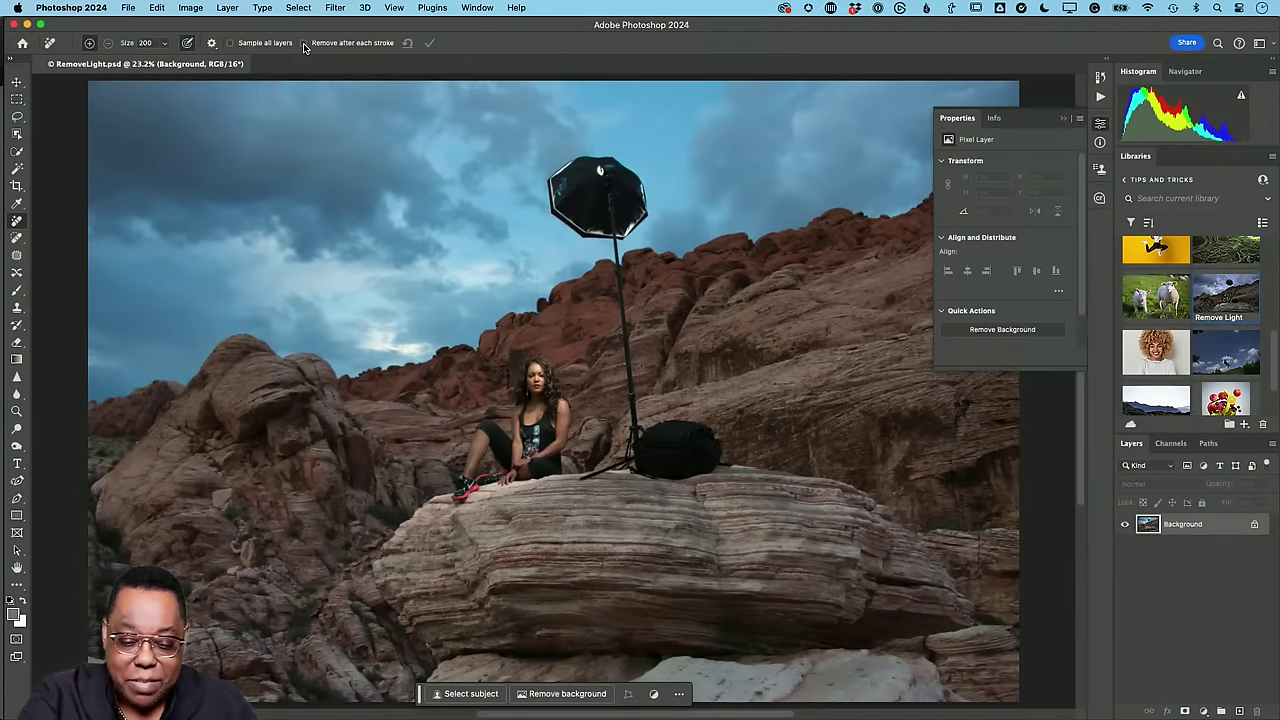
mouse_move(617, 200)
left_mouse_down()
mouse_move(646, 211)
mouse_move(640, 220)
mouse_move(613, 171)
mouse_move(581, 186)
mouse_move(591, 163)
mouse_move(564, 168)
mouse_move(551, 190)
mouse_move(578, 183)
mouse_move(573, 215)
mouse_move(593, 223)
mouse_move(612, 201)
mouse_move(613, 229)
mouse_move(555, 216)
mouse_move(567, 191)
mouse_move(588, 206)
mouse_move(626, 190)
mouse_move(635, 182)
mouse_move(620, 185)
mouse_move(595, 153)
left_mouse_up()
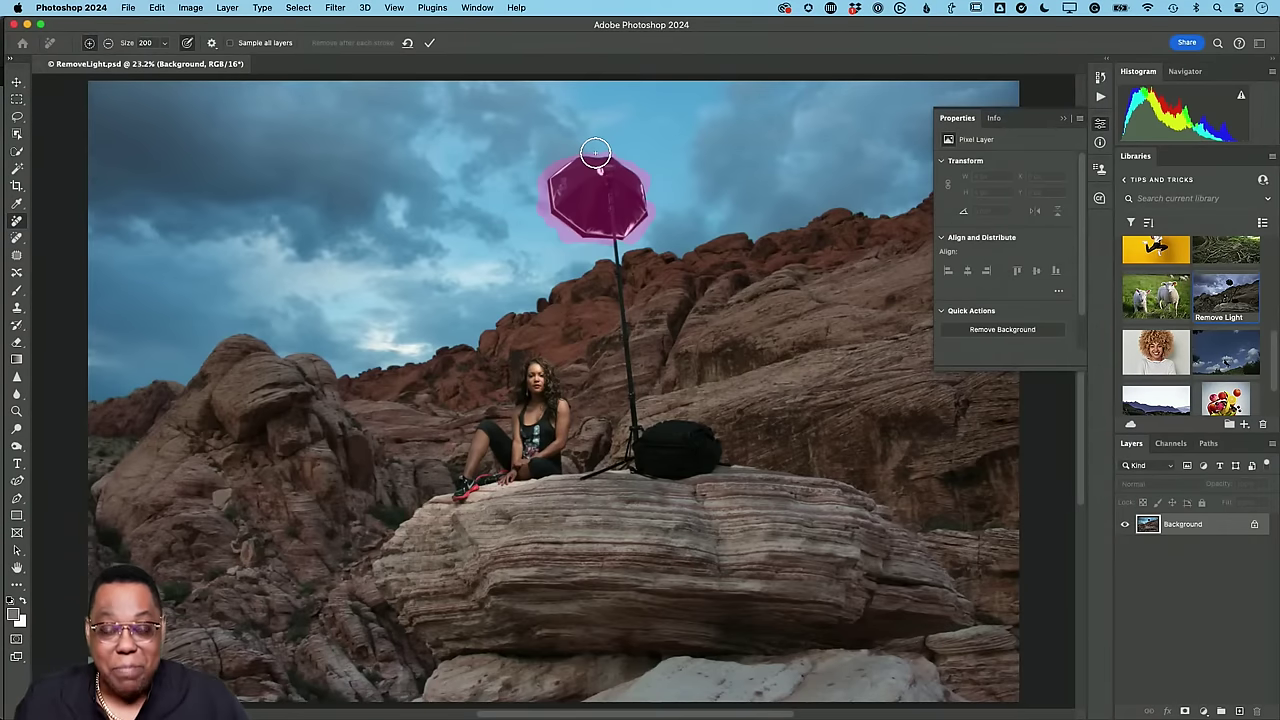
key("bracketleft")
key("bracketleft")
key("bracketleft")
key("bracketleft")
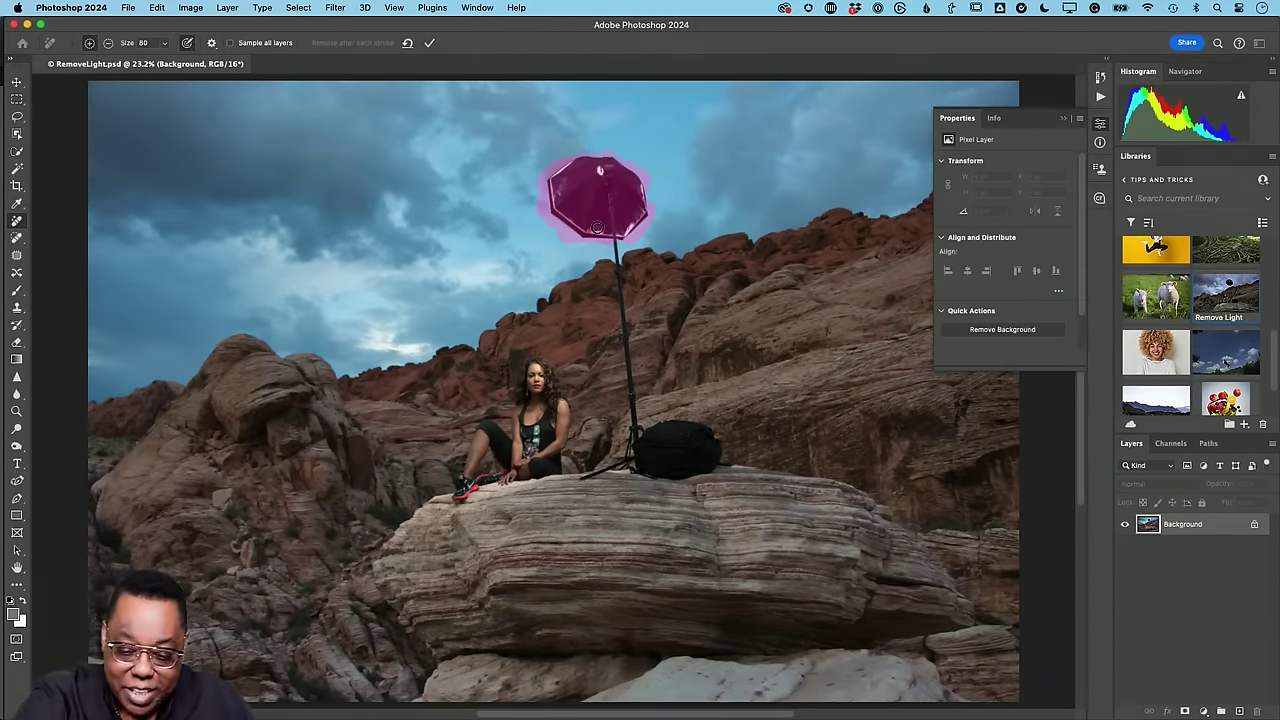
mouse_move(620, 246)
left_mouse_down()
mouse_move(635, 441)
mouse_move(579, 485)
mouse_move(618, 459)
mouse_move(640, 420)
mouse_move(629, 463)
mouse_move(628, 422)
left_mouse_up()
key("bracketright")
key("bracketright")
key("bracketright")
key("bracketright")
key("bracketright")
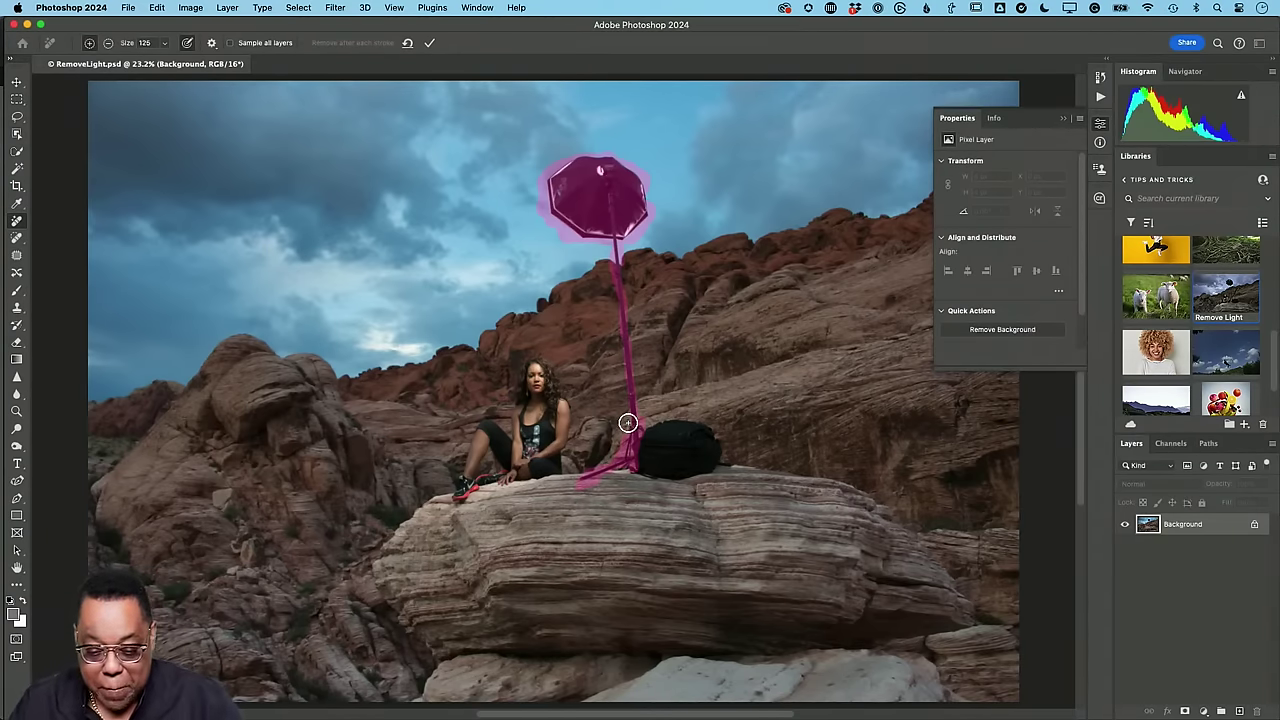
mouse_move(628, 423)
left_mouse_down()
mouse_move(673, 453)
mouse_move(633, 466)
mouse_move(662, 477)
mouse_move(714, 454)
mouse_move(687, 444)
mouse_move(711, 439)
mouse_move(658, 429)
mouse_move(685, 426)
mouse_move(662, 428)
mouse_move(689, 464)
mouse_move(675, 444)
mouse_move(704, 427)
mouse_move(715, 458)
mouse_move(722, 444)
mouse_move(707, 464)
mouse_move(674, 442)
mouse_move(613, 459)
left_mouse_up()
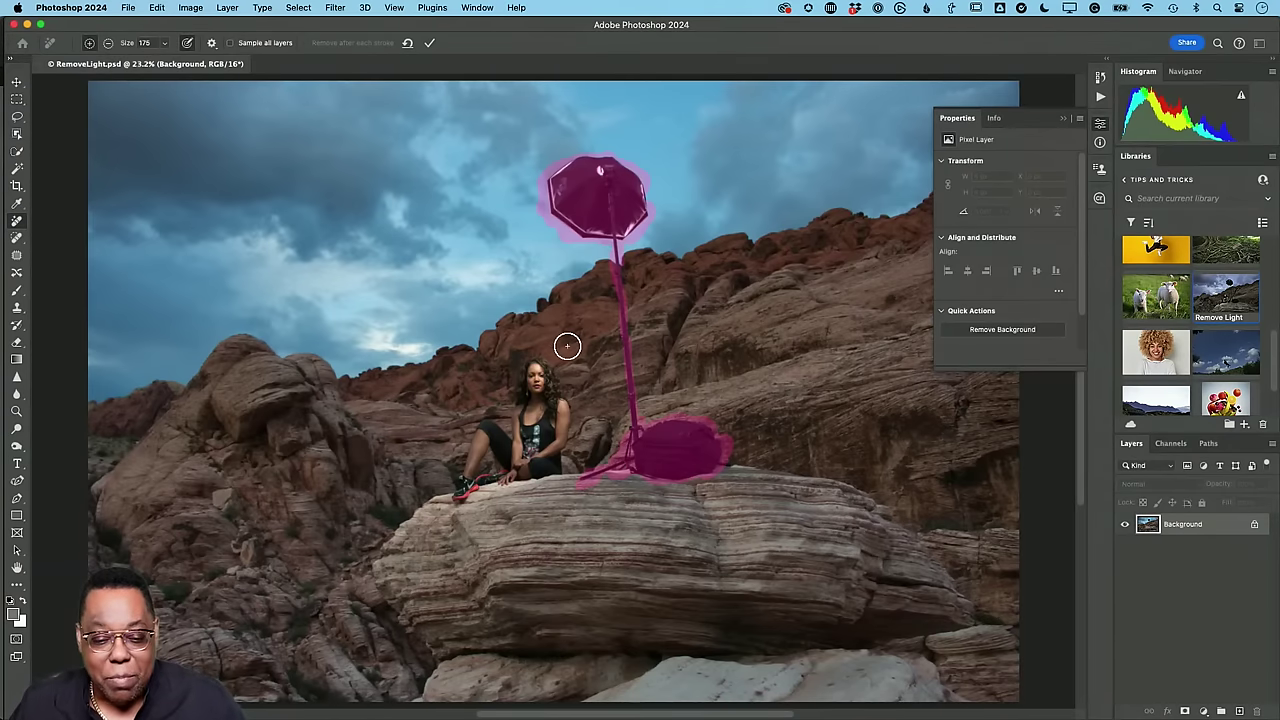
left_click(430, 46)
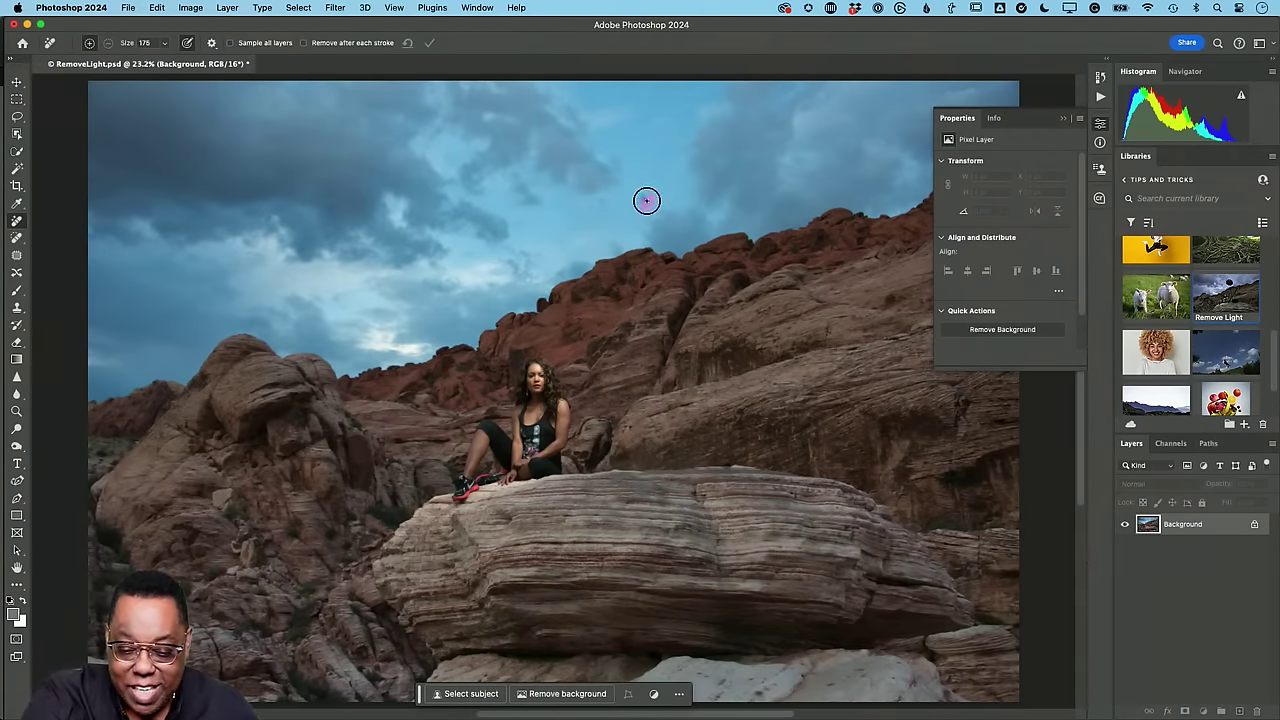
Remove the leftover spot in the sky where the softbox stood
left_click(645, 200)
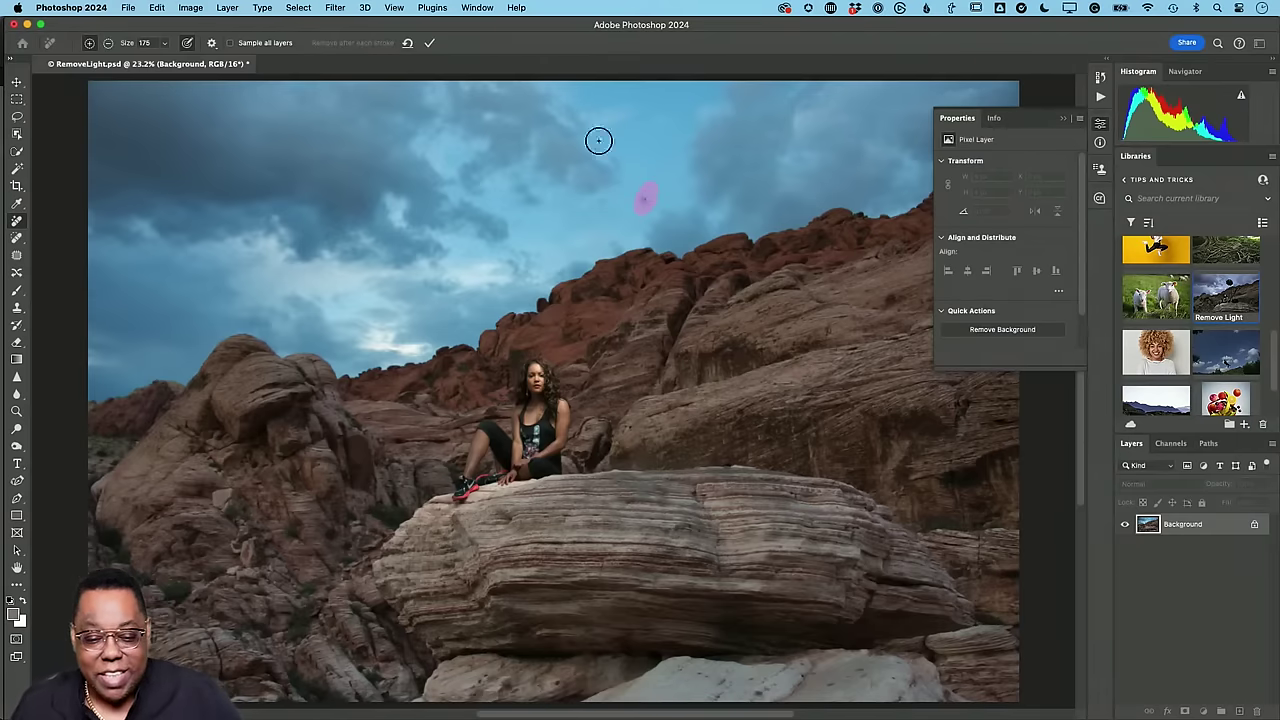
left_click(426, 45)
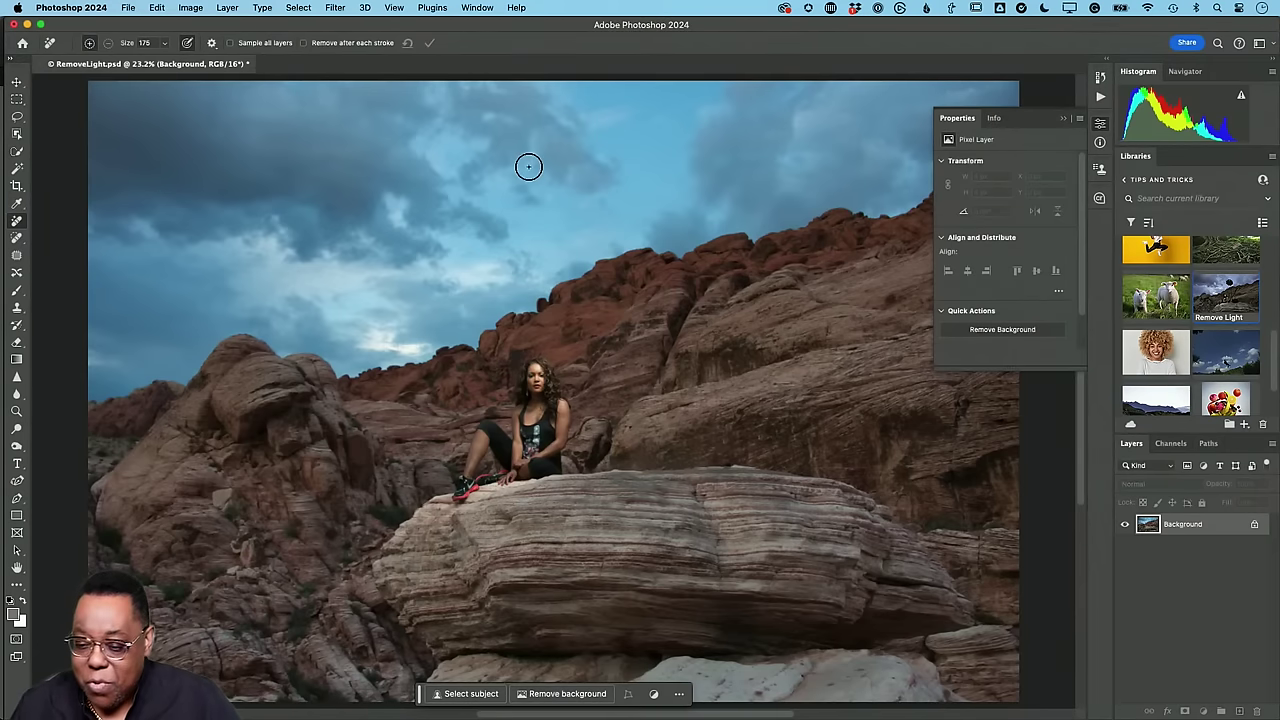
Open the Remove Zipline photo from Libraries and shrink the brush to 100
scroll(1208, 343, "down", 3)
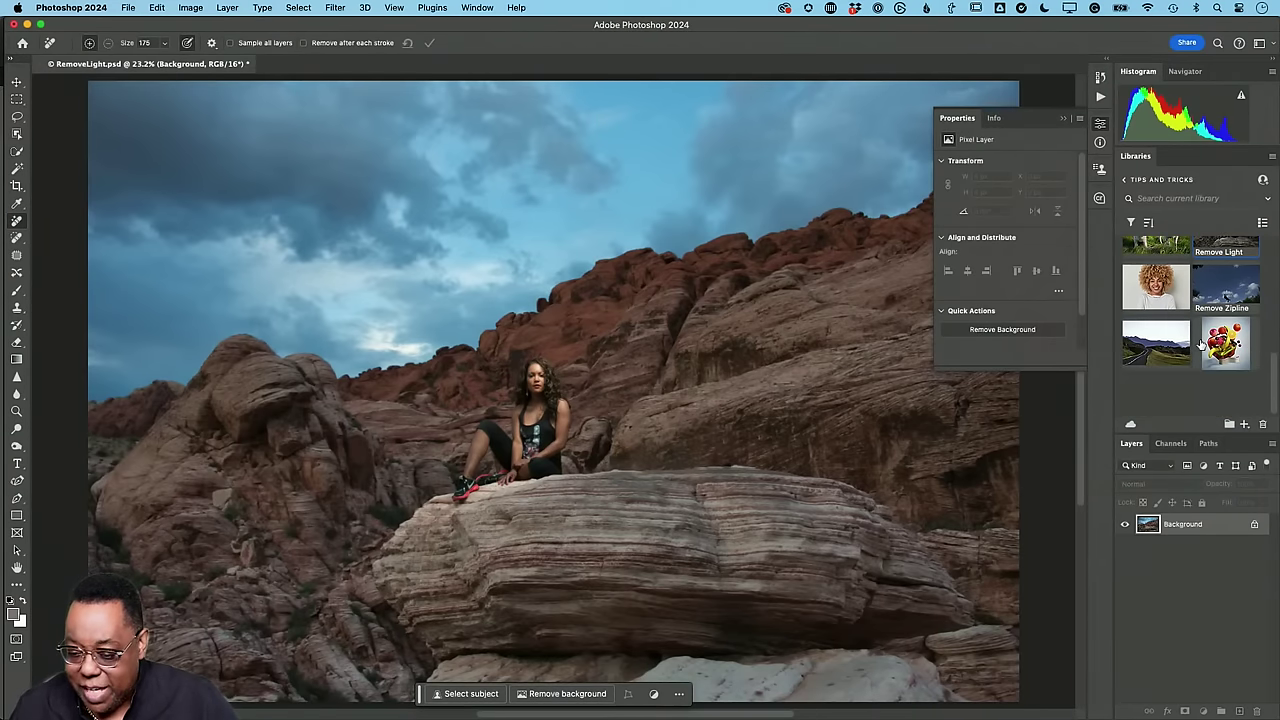
double_click(1236, 327)
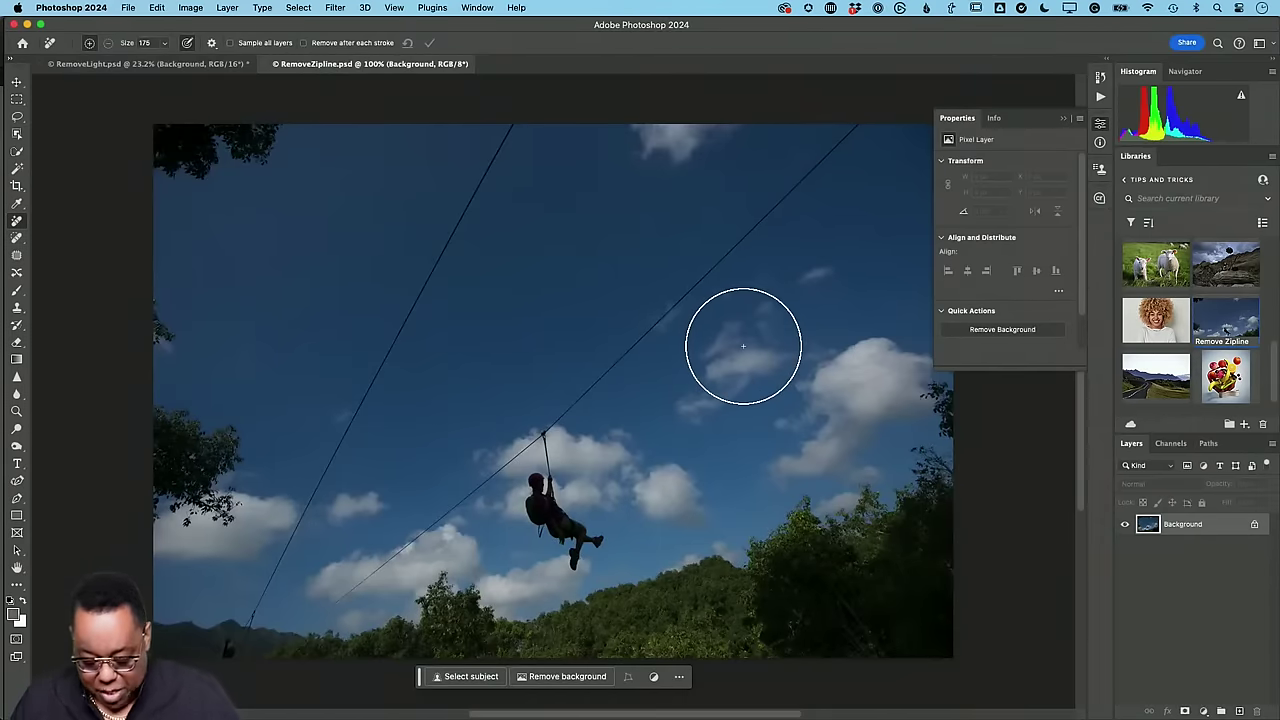
key("bracketleft")
key("bracketleft")
key("bracketleft")
key("bracketleft")
key("bracketleft")
key("bracketleft")
key("bracketleft")
key("bracketleft")
key("bracketleft")
key("bracketleft")
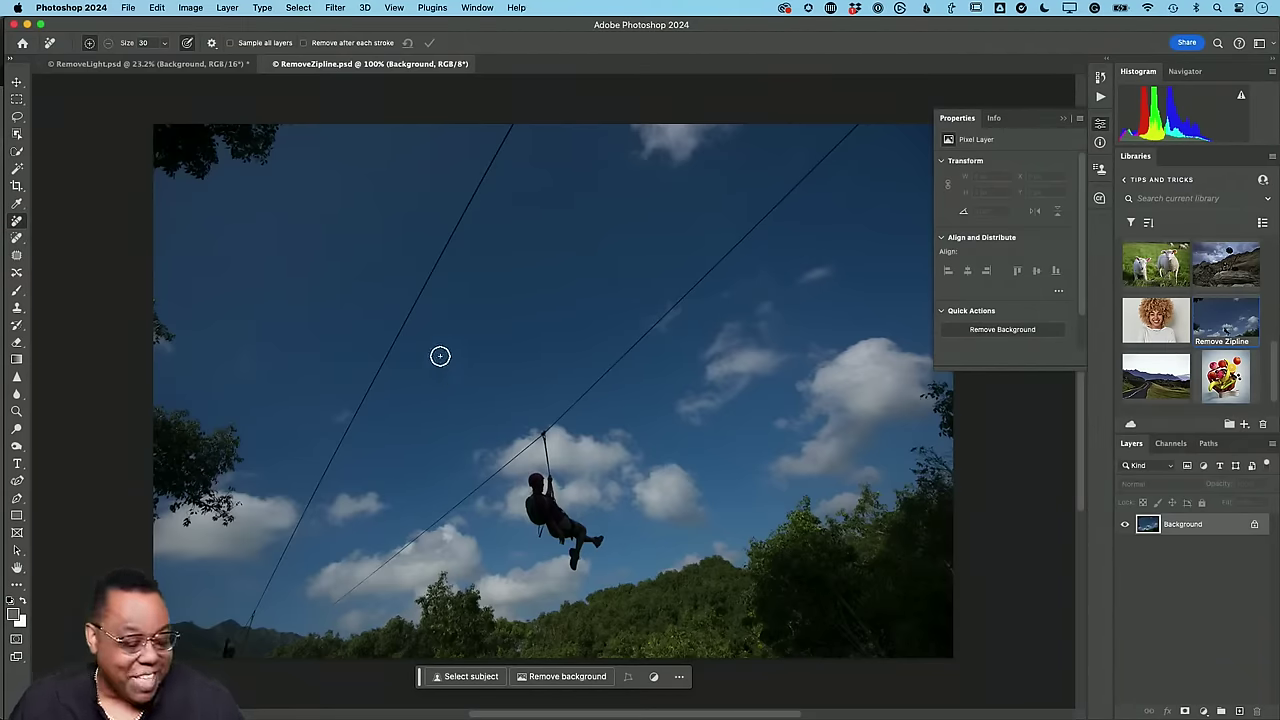
left_click(338, 8)
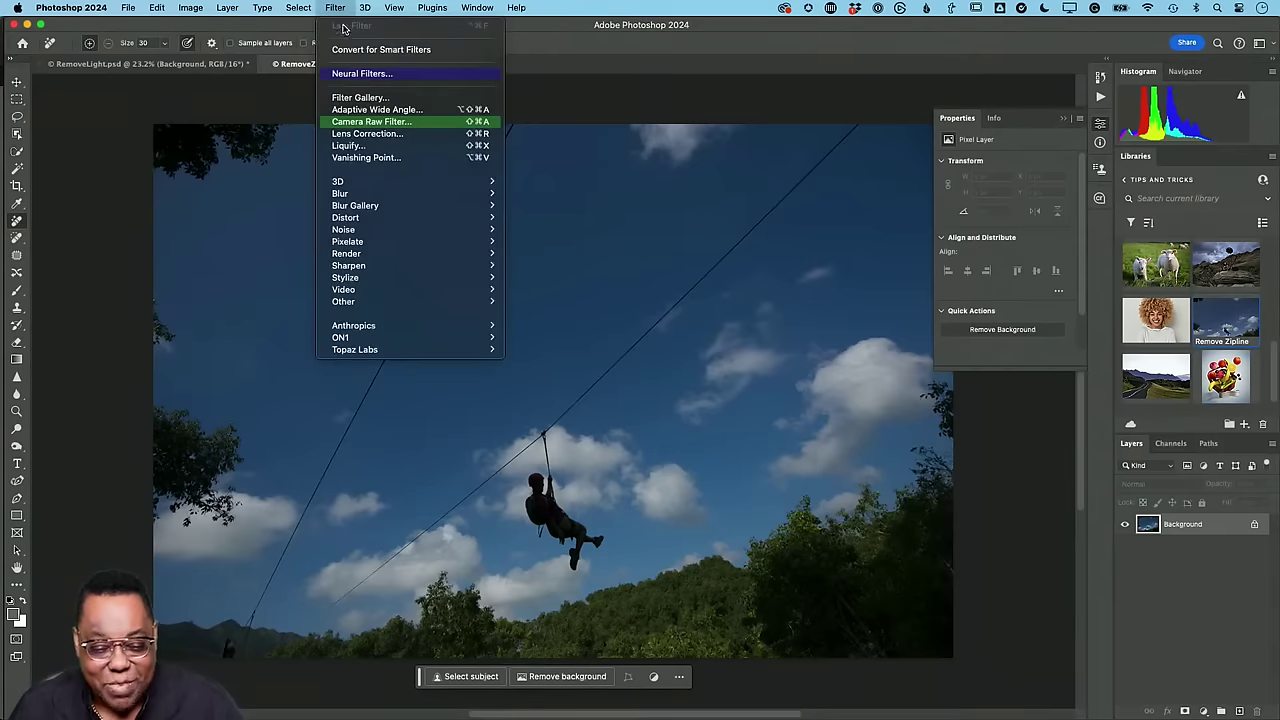
Brighten the zipline photo in Camera Raw with Auto tone and Shadows raised to +90
left_click(373, 122)
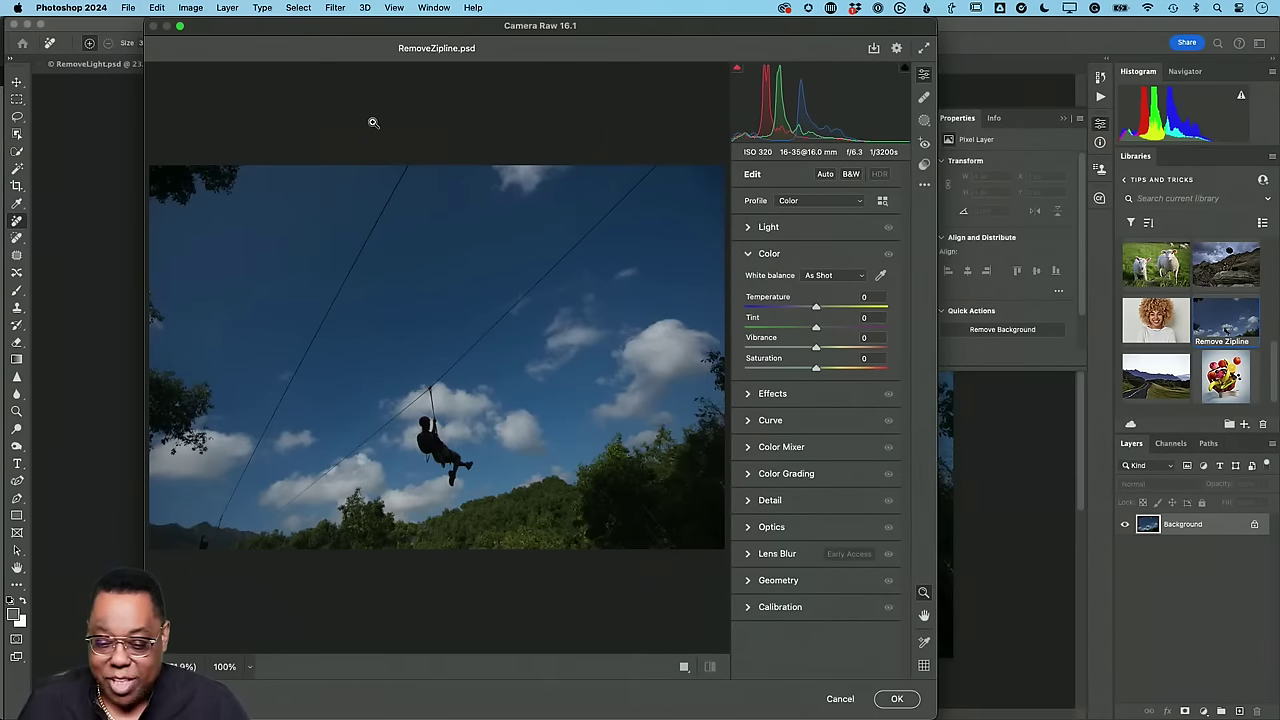
left_click(825, 175)
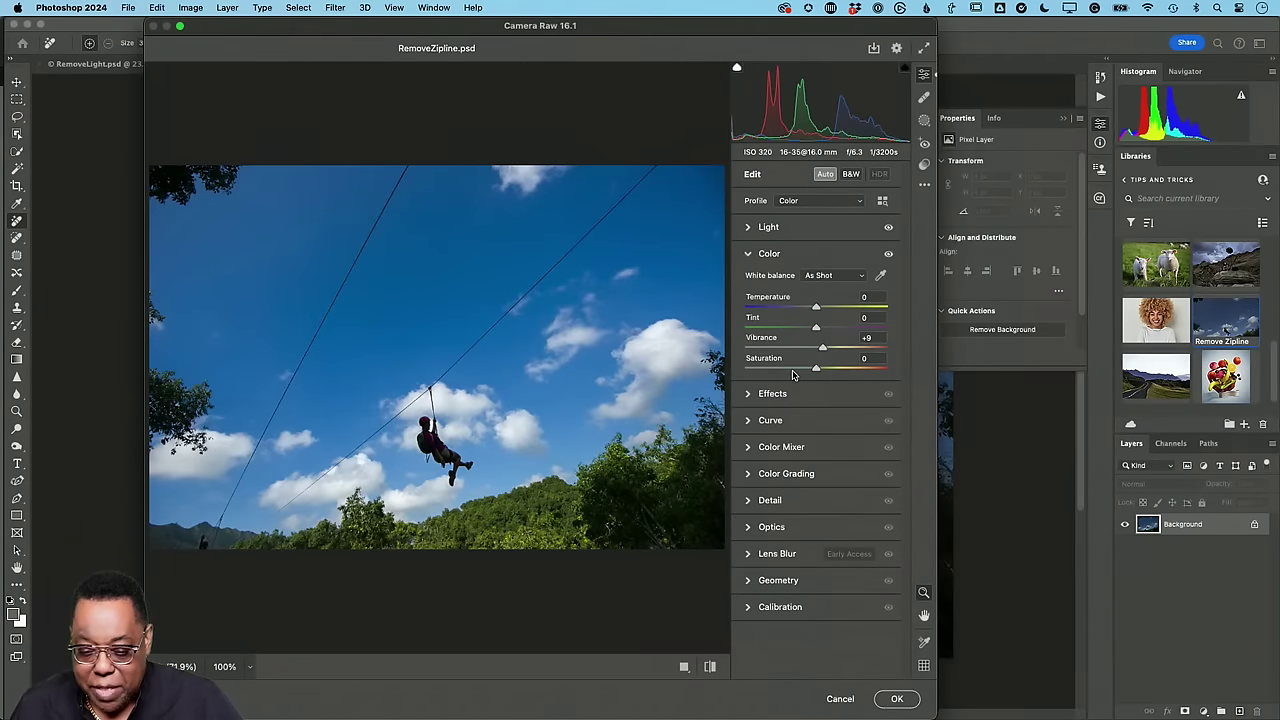
left_click(749, 227)
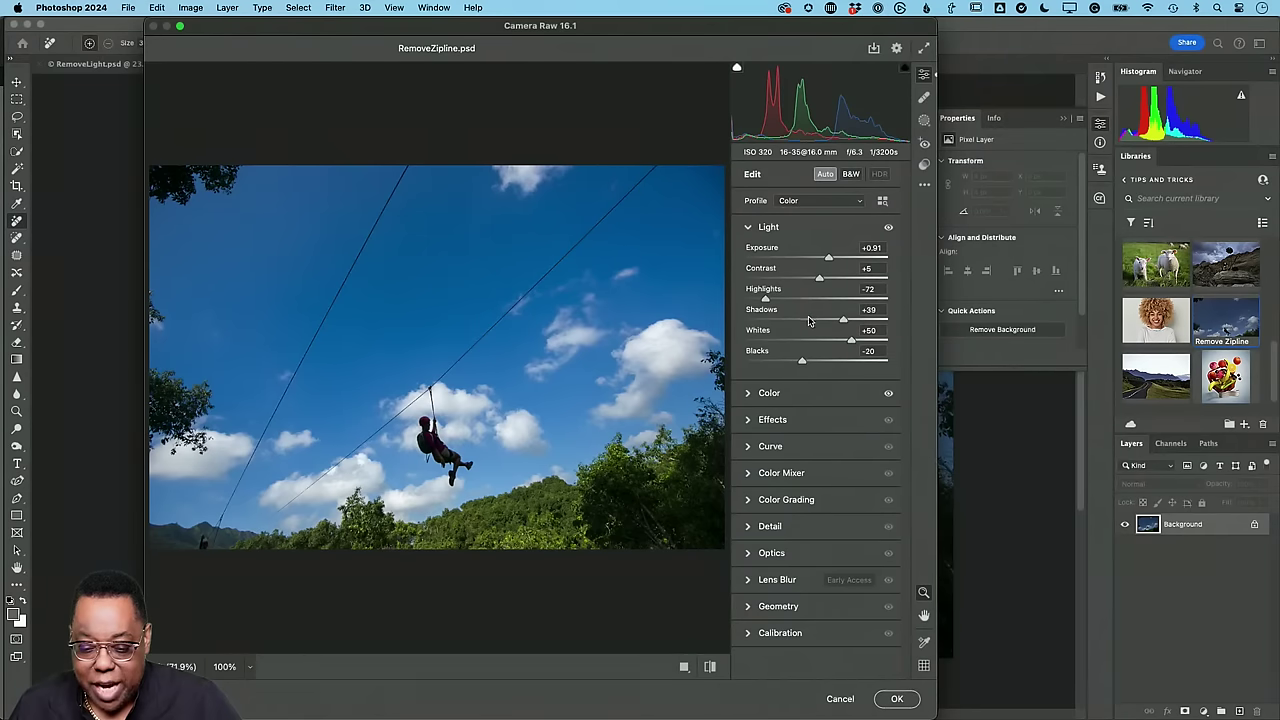
left_click_drag(843, 320, 880, 320)
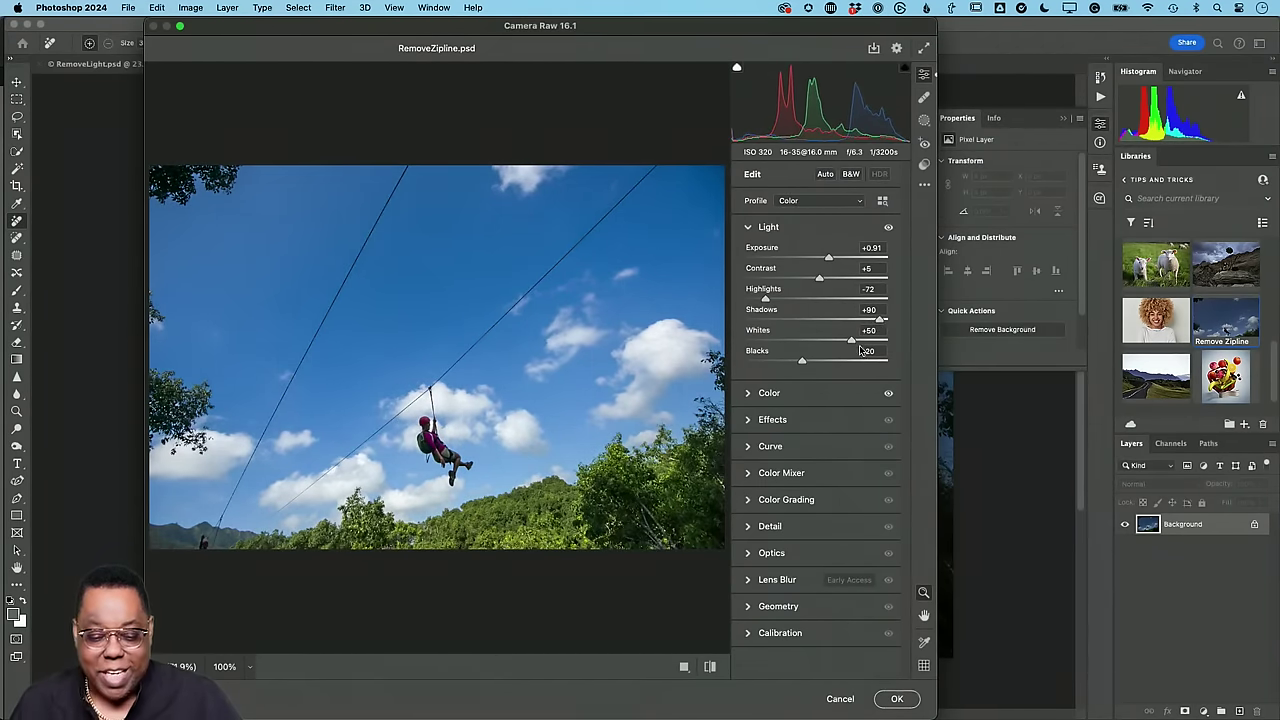
left_click(898, 699)
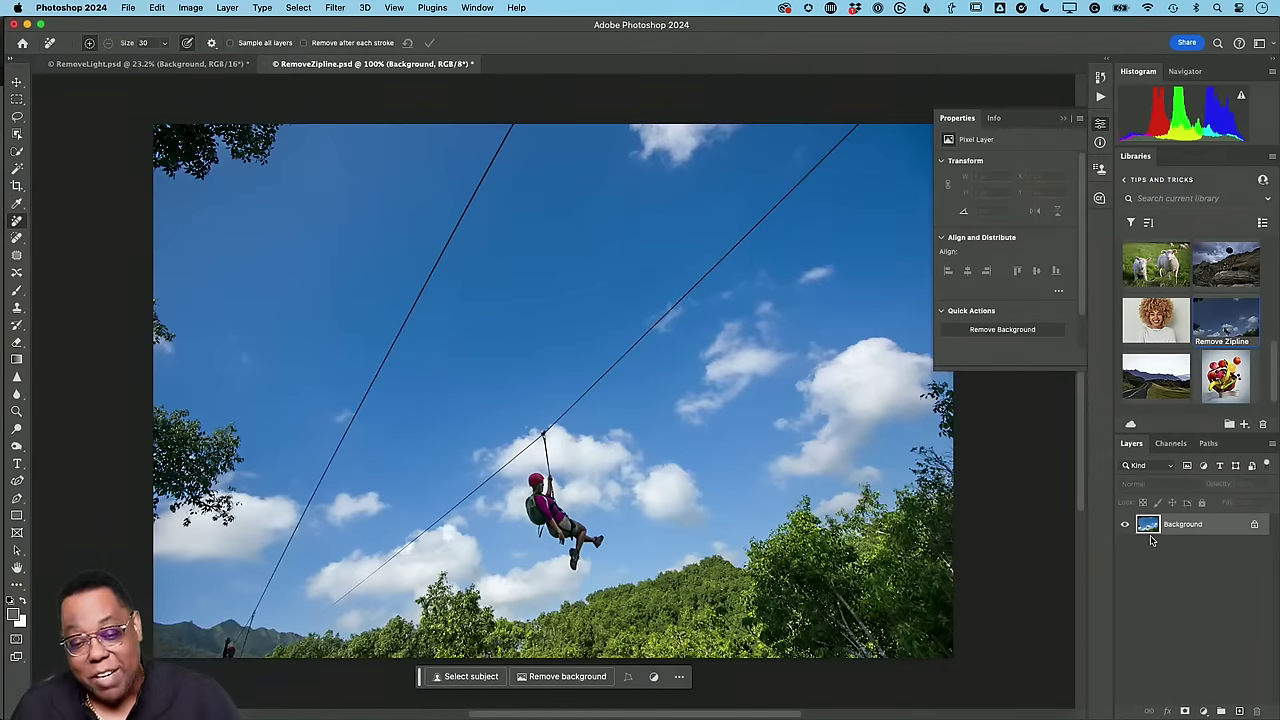
left_click(333, 8)
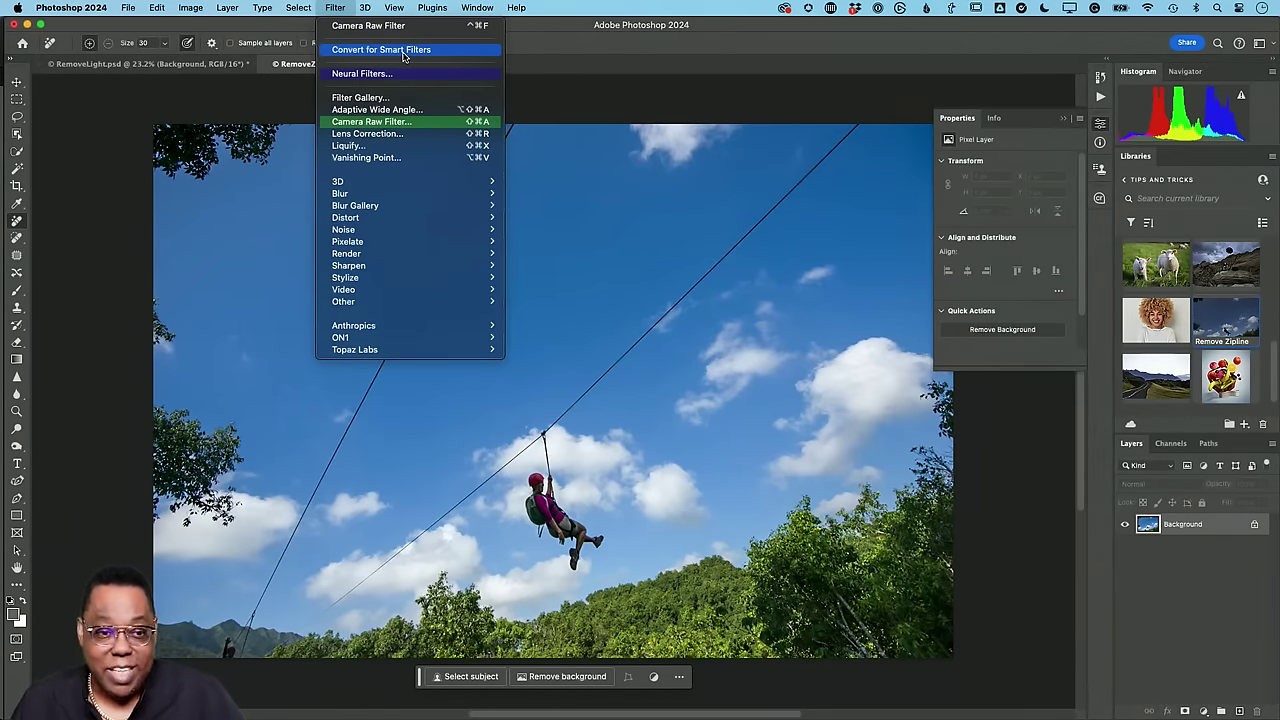
left_click(373, 7)
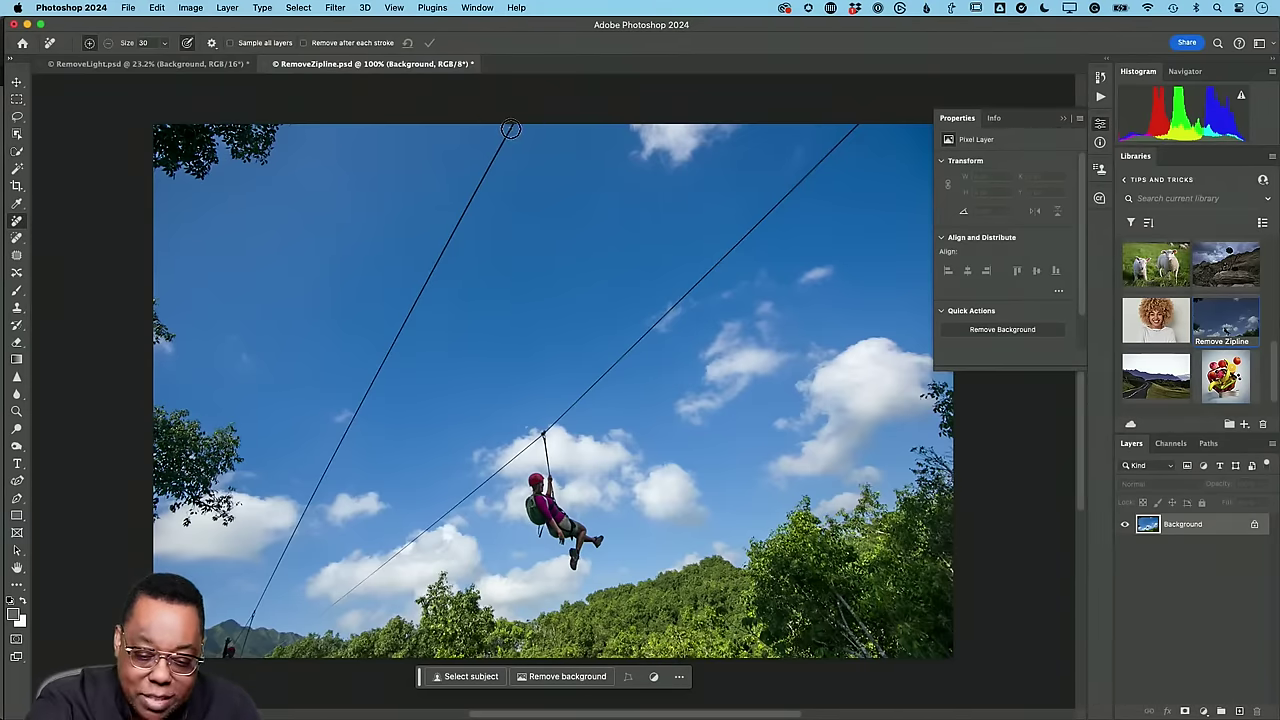
Erase the left zipline wire by marking its top and bottom ends with the Remove tool
left_click_drag(509, 129, 508, 108)
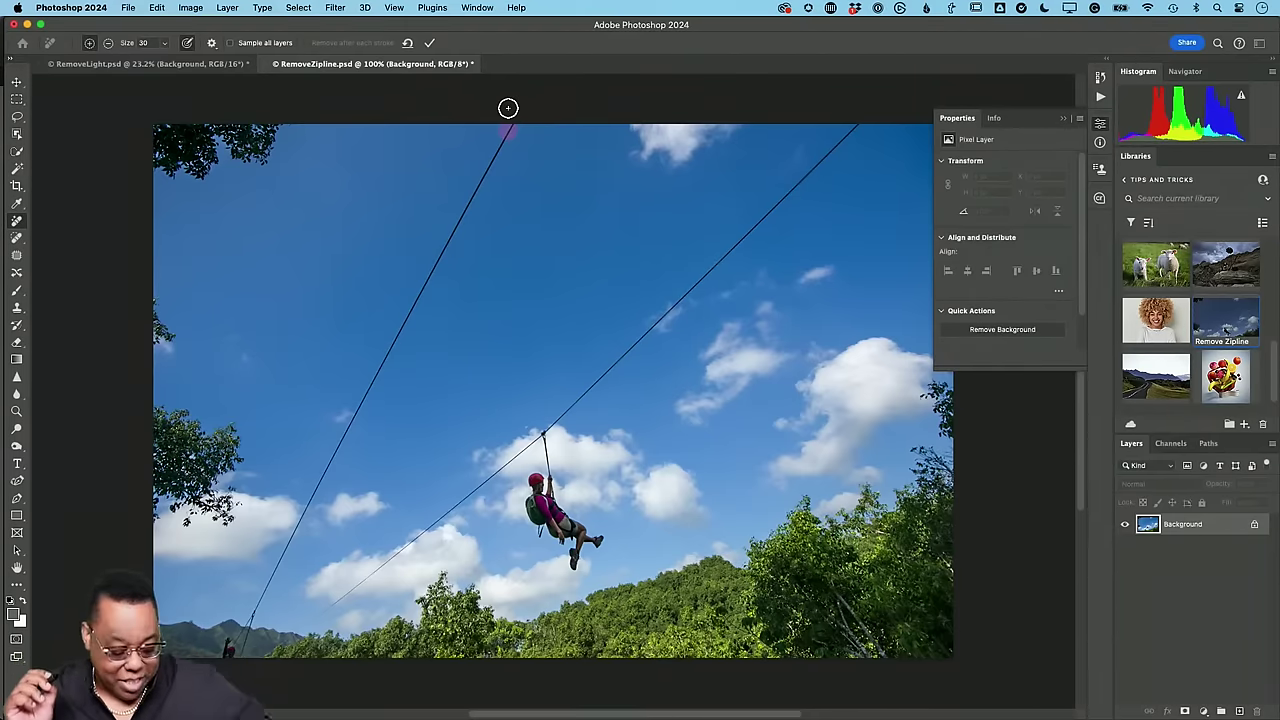
left_click(253, 614, "shift")
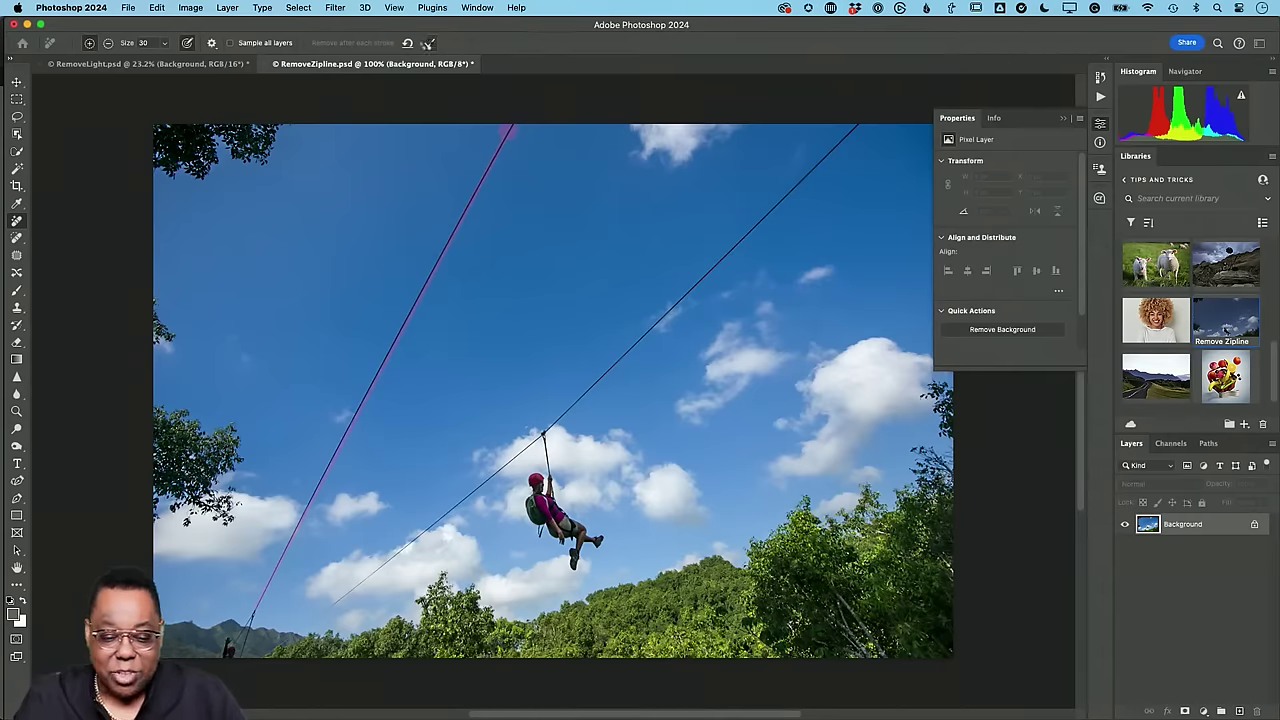
left_click(427, 43)
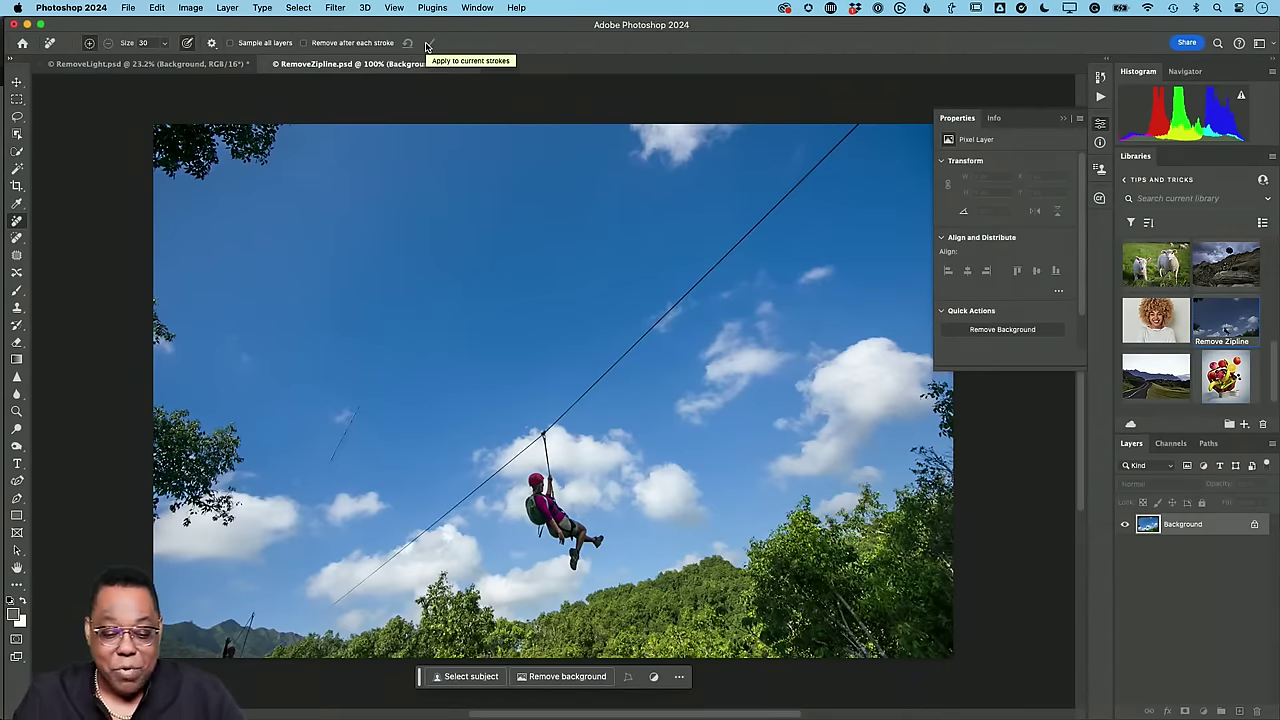
Paint out the leftover wire fragments and the lower-left pole, with auto-removal turned on
left_click_drag(370, 391, 323, 469)
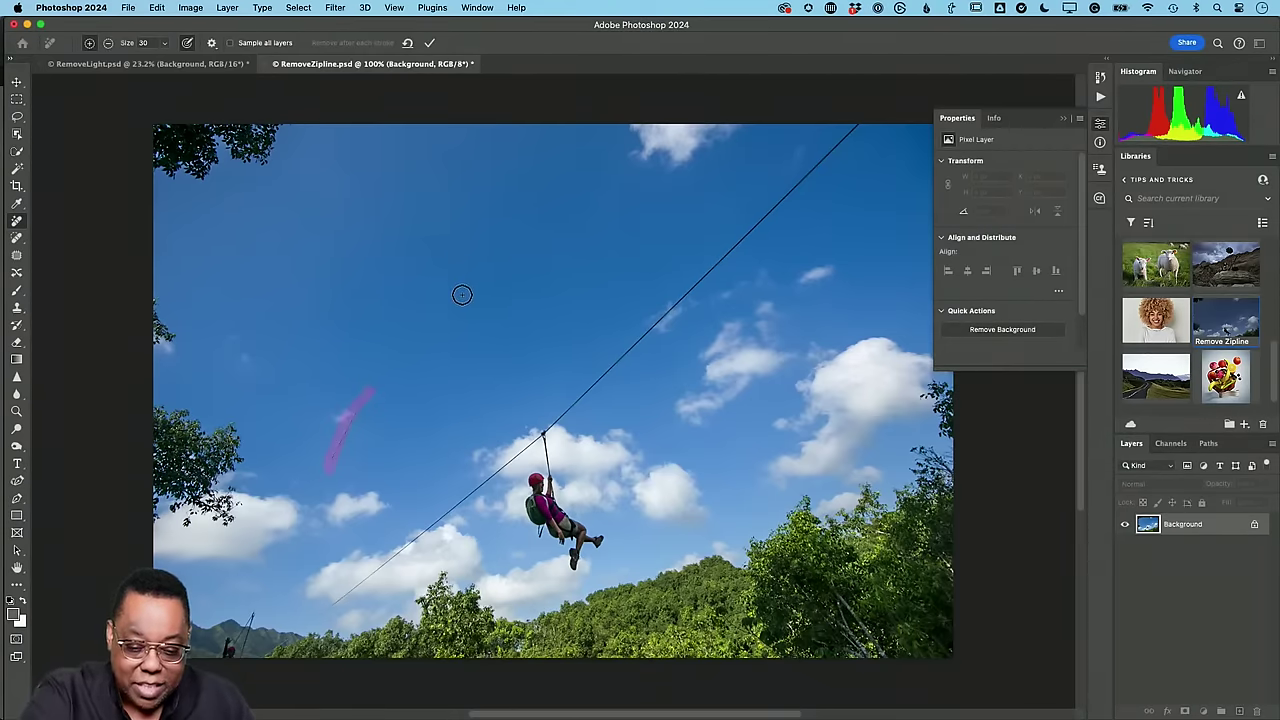
left_click_drag(450, 226, 425, 281)
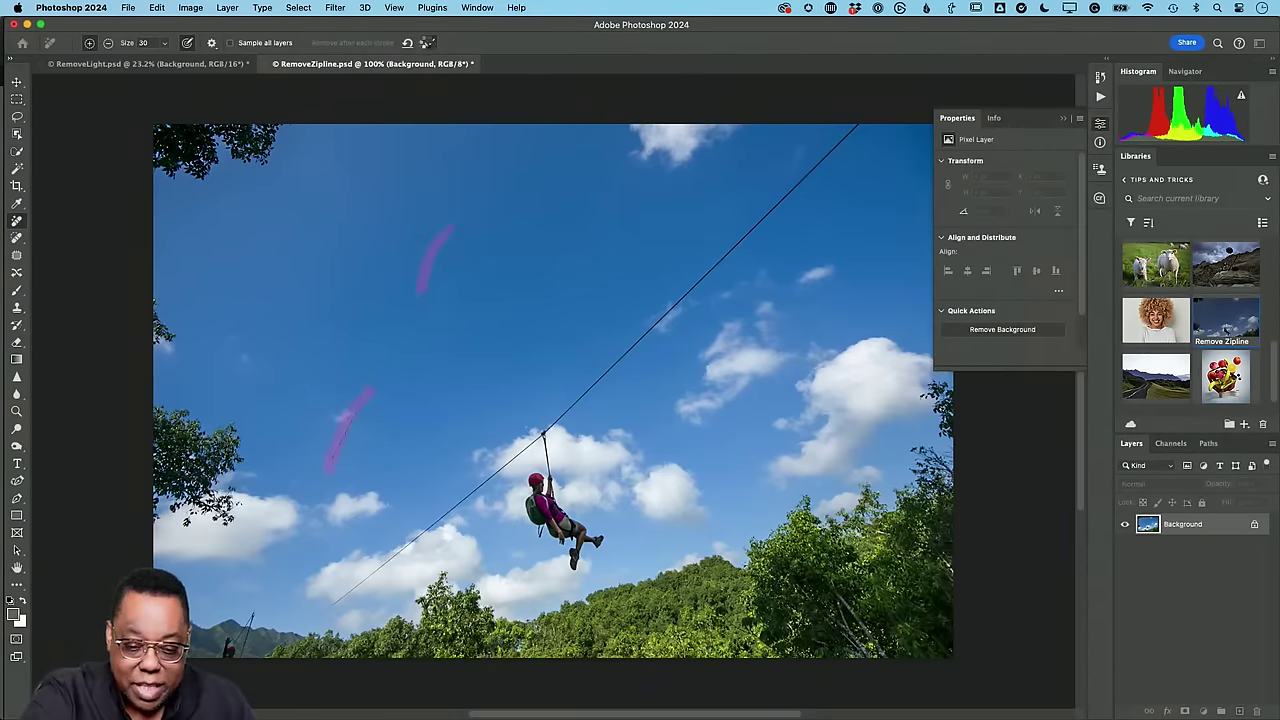
left_click(428, 43)
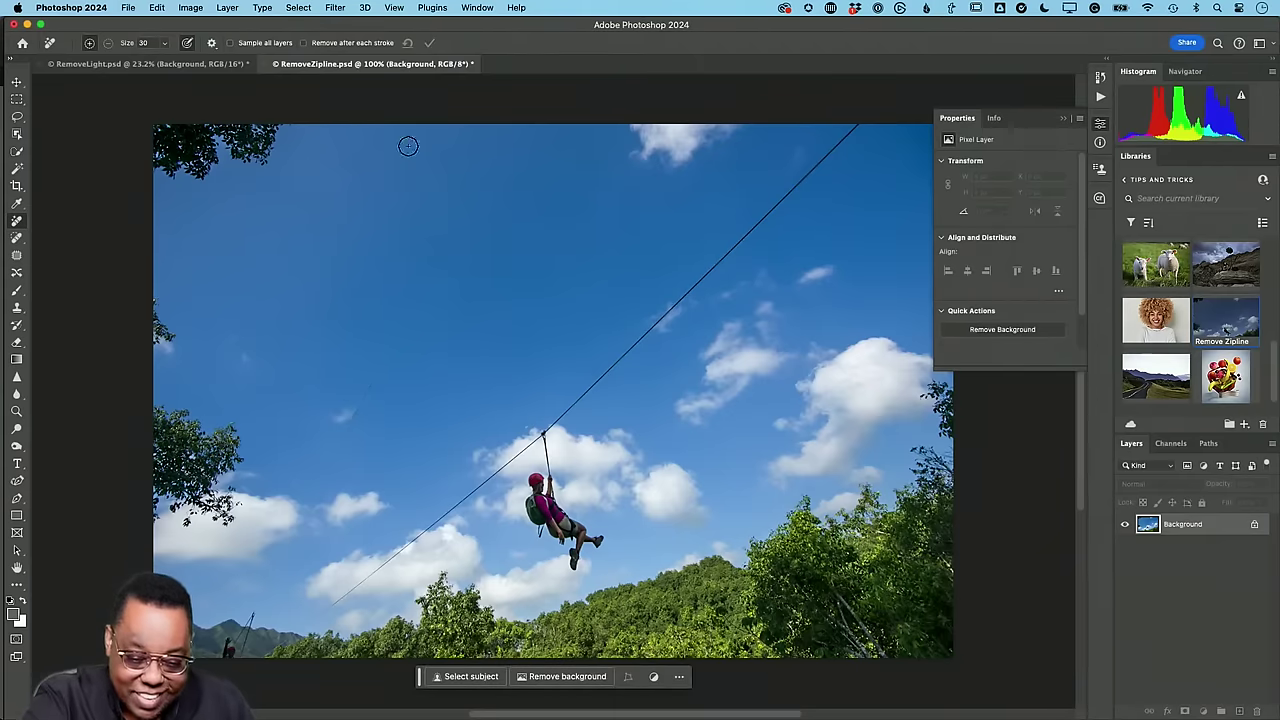
left_click(303, 43)
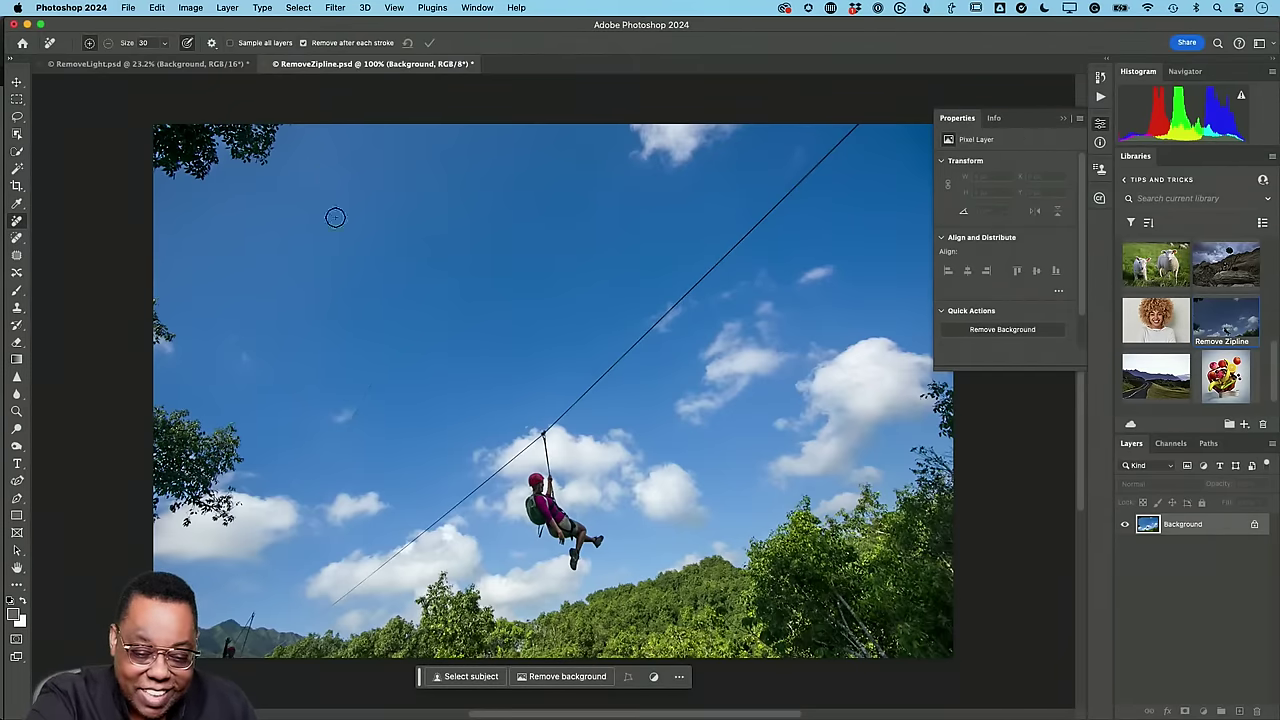
mouse_move(346, 434)
left_mouse_down()
mouse_move(363, 392)
mouse_move(314, 486)
left_mouse_up()
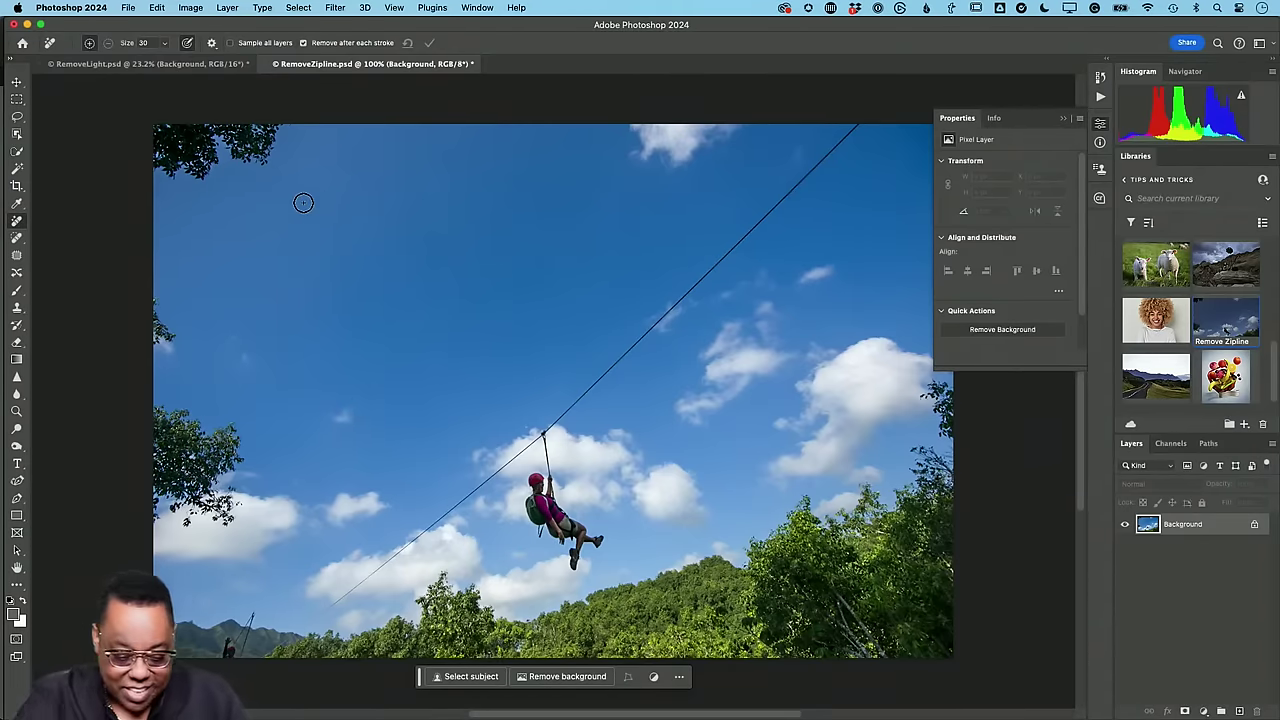
mouse_move(251, 613)
left_mouse_down()
mouse_move(233, 651)
mouse_move(242, 630)
left_mouse_up()
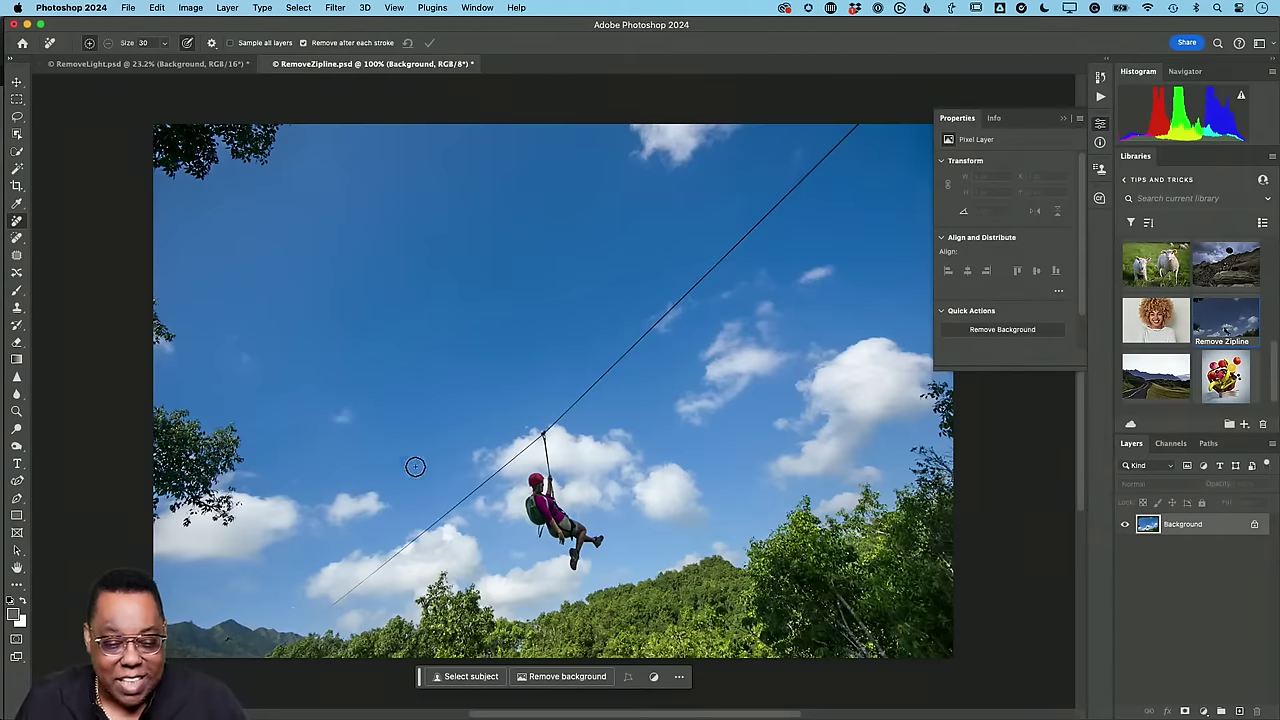
Cancel closing the zipline document and scroll Libraries down to the Cropped Foot image
left_click(275, 64)
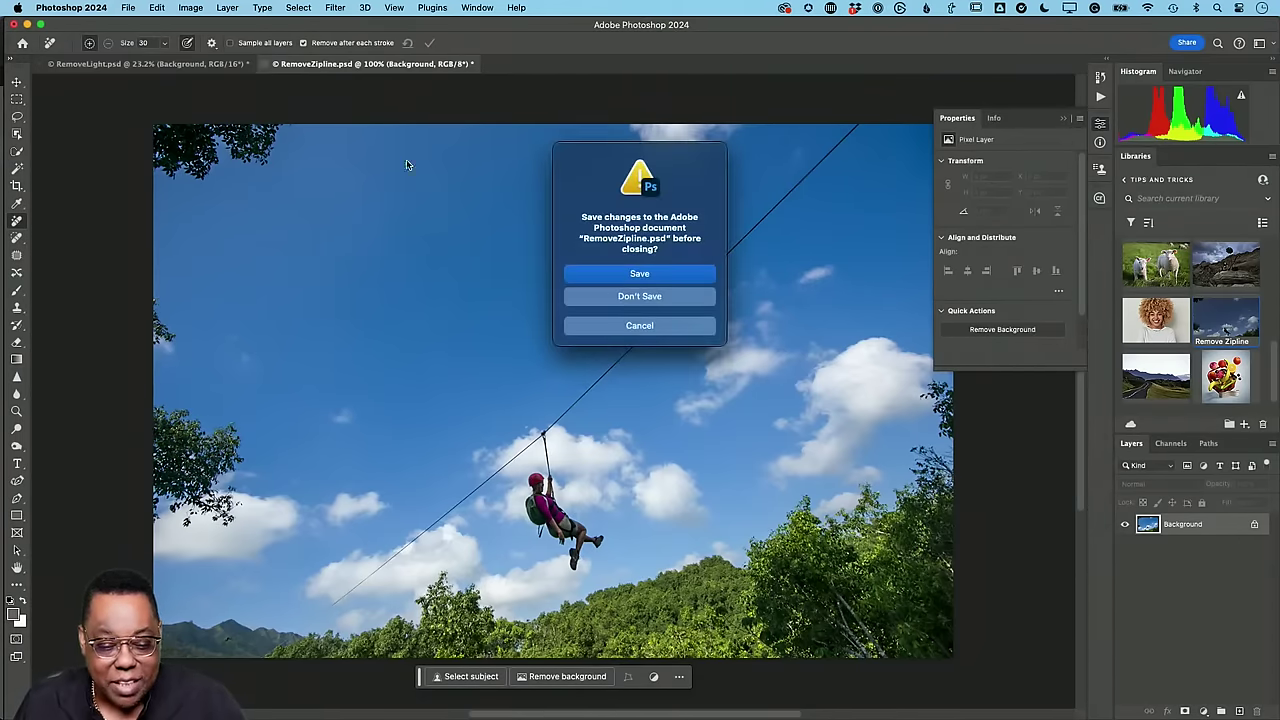
left_click(610, 325)
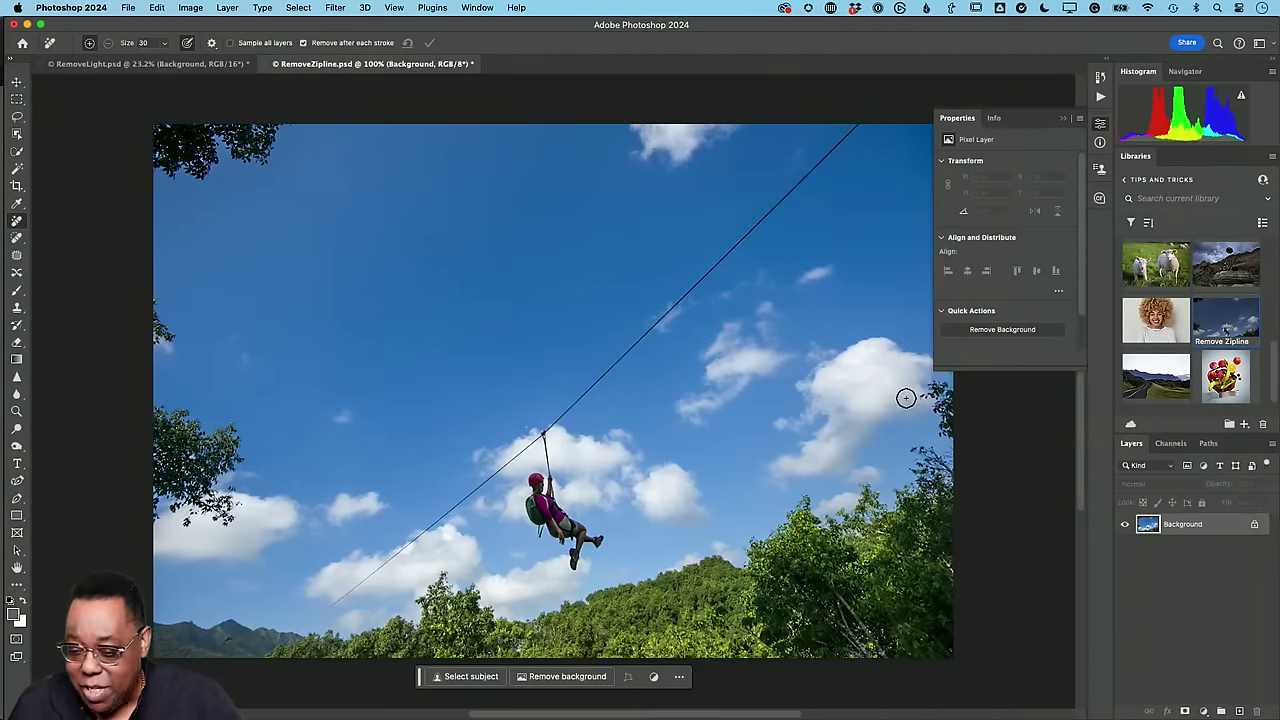
scroll(1153, 350, "down", 1)
scroll(1153, 350, "down", 5)
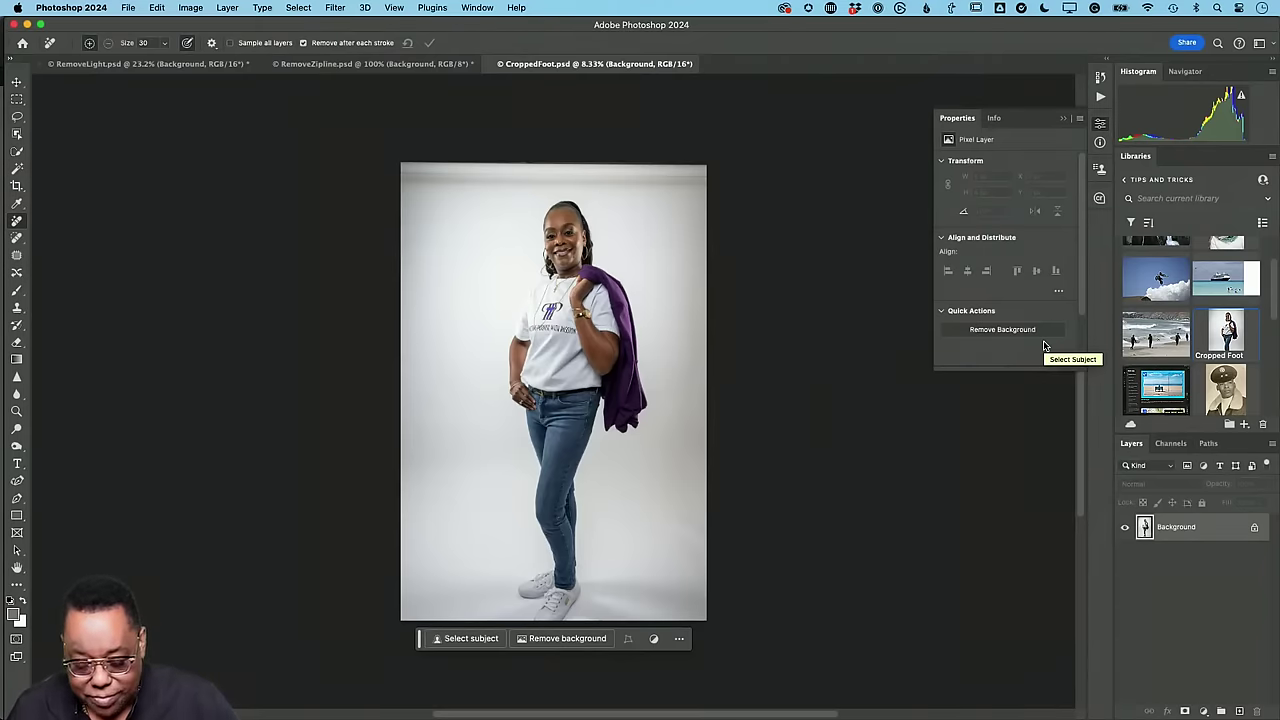
Scroll down and switch to the Crop tool with a 4:5 ratio on the portrait
scroll(796, 360, "down", 1)
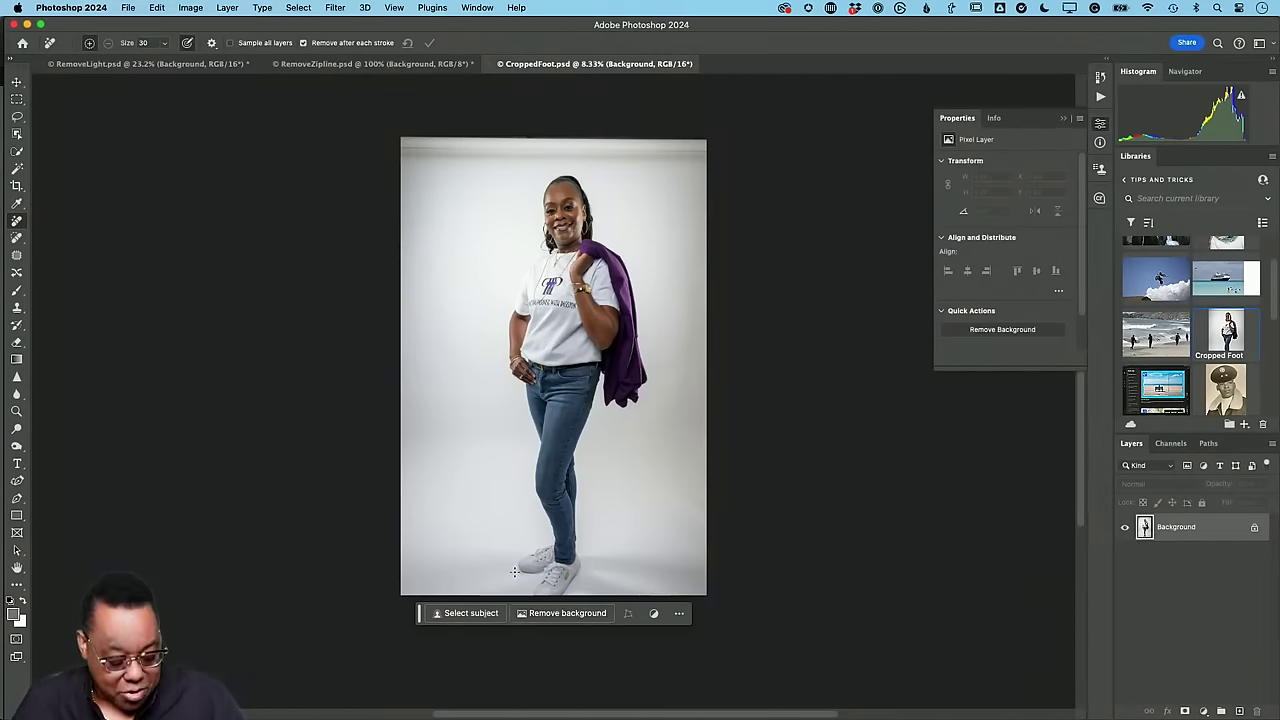
key("c")
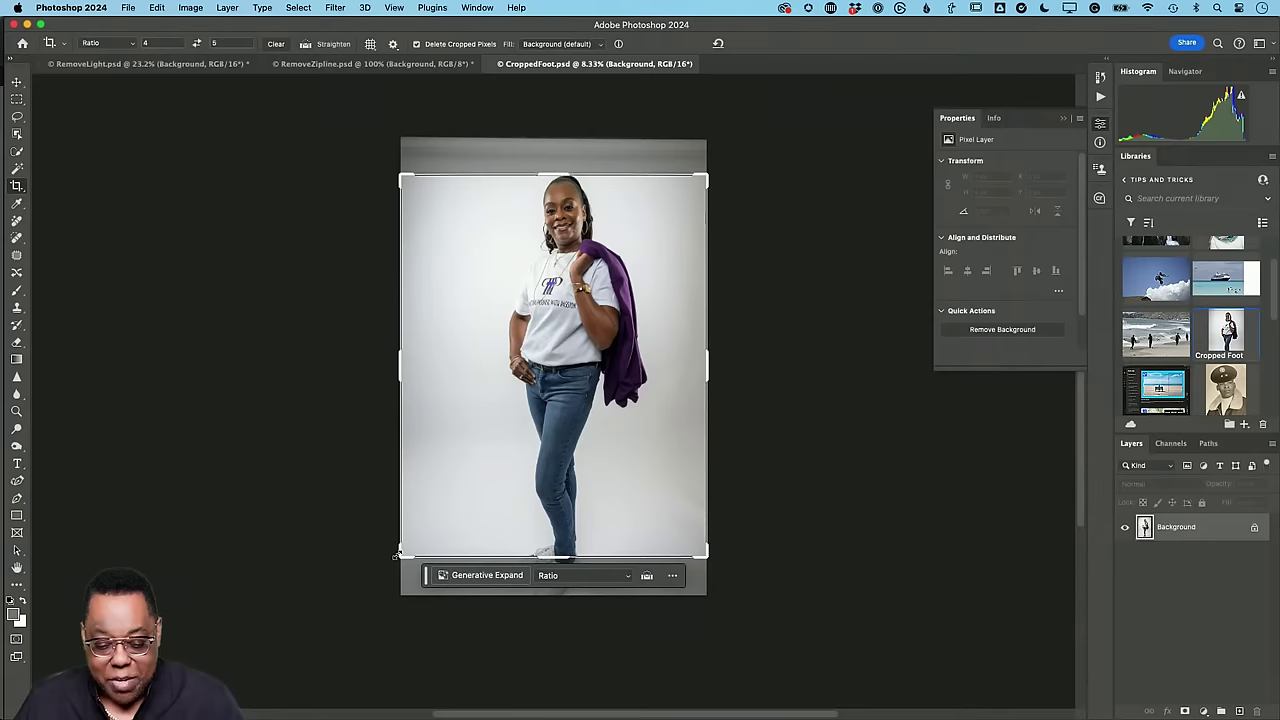
Extend the crop past the left and top edges and fill it with Generative Expand
left_click_drag(398, 551, 361, 578)
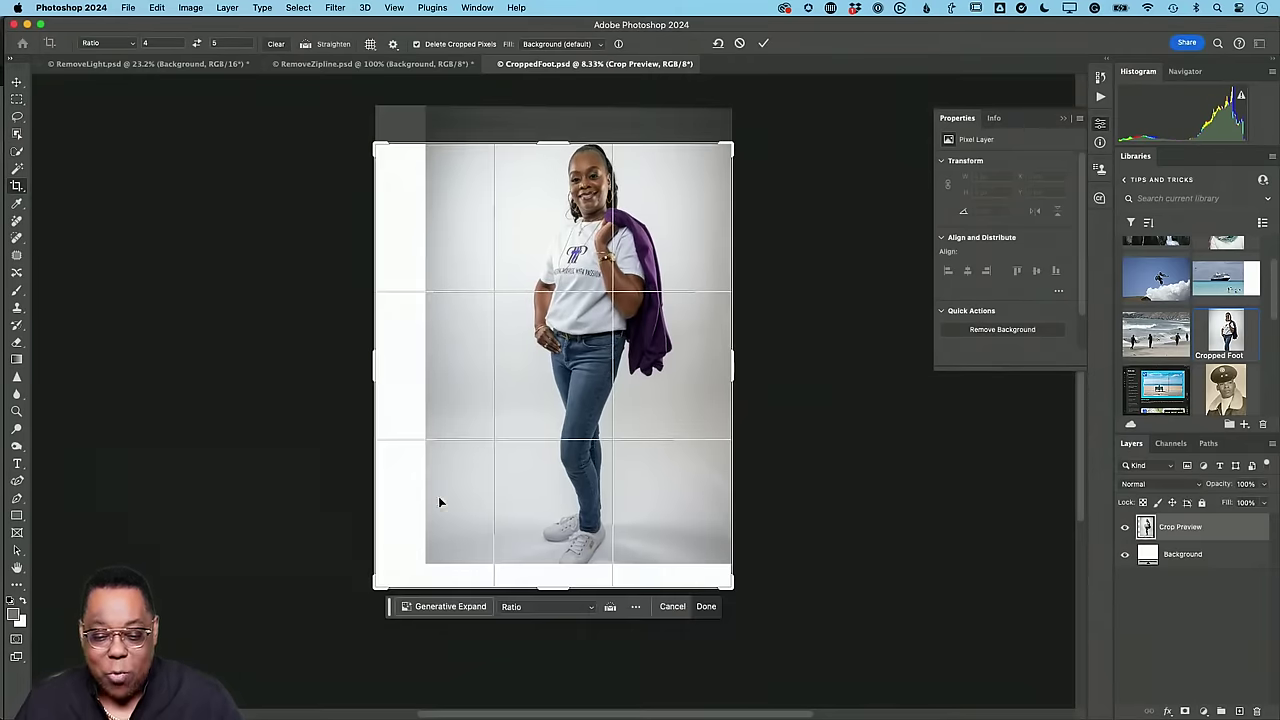
left_click(554, 140)
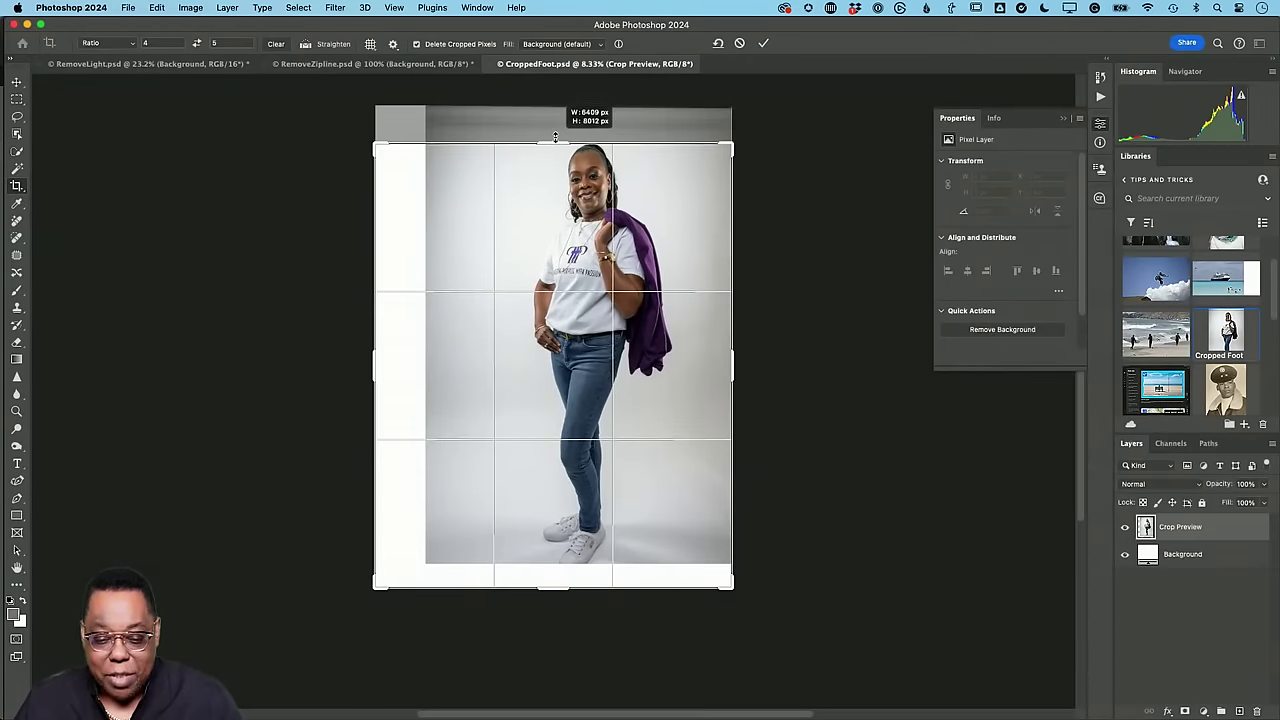
left_click_drag(369, 143, 366, 138)
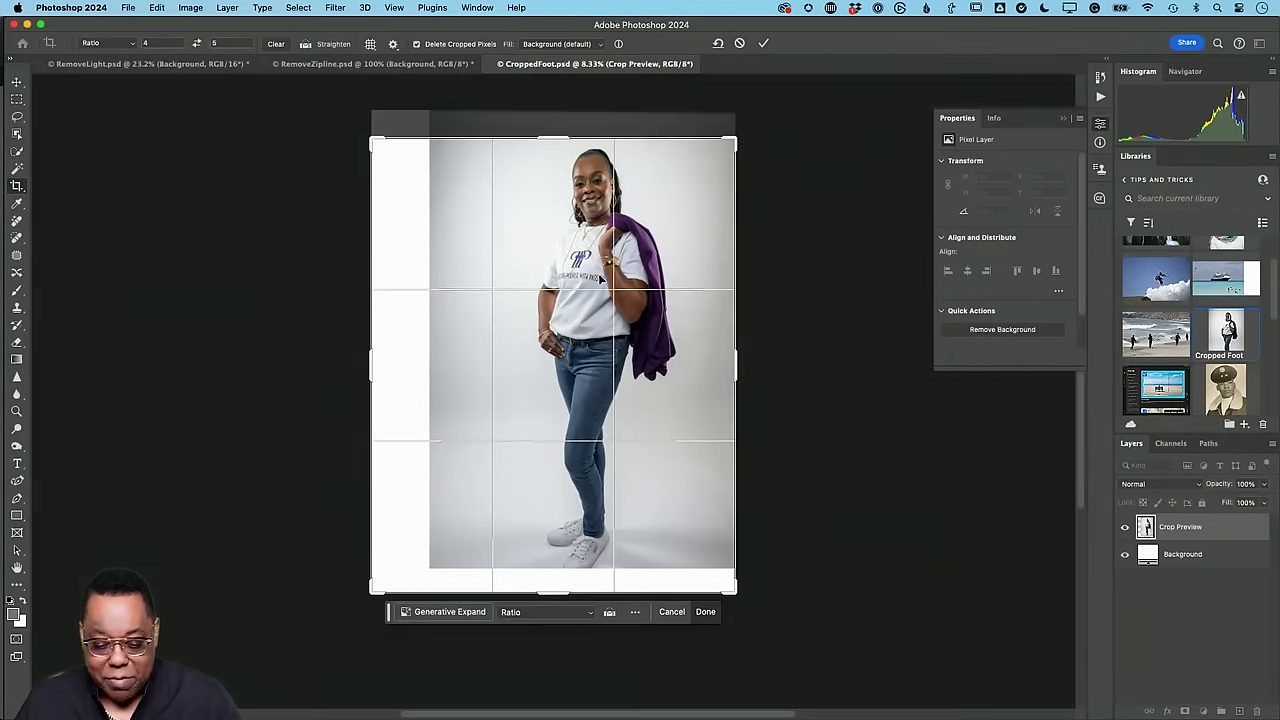
left_click(449, 612)
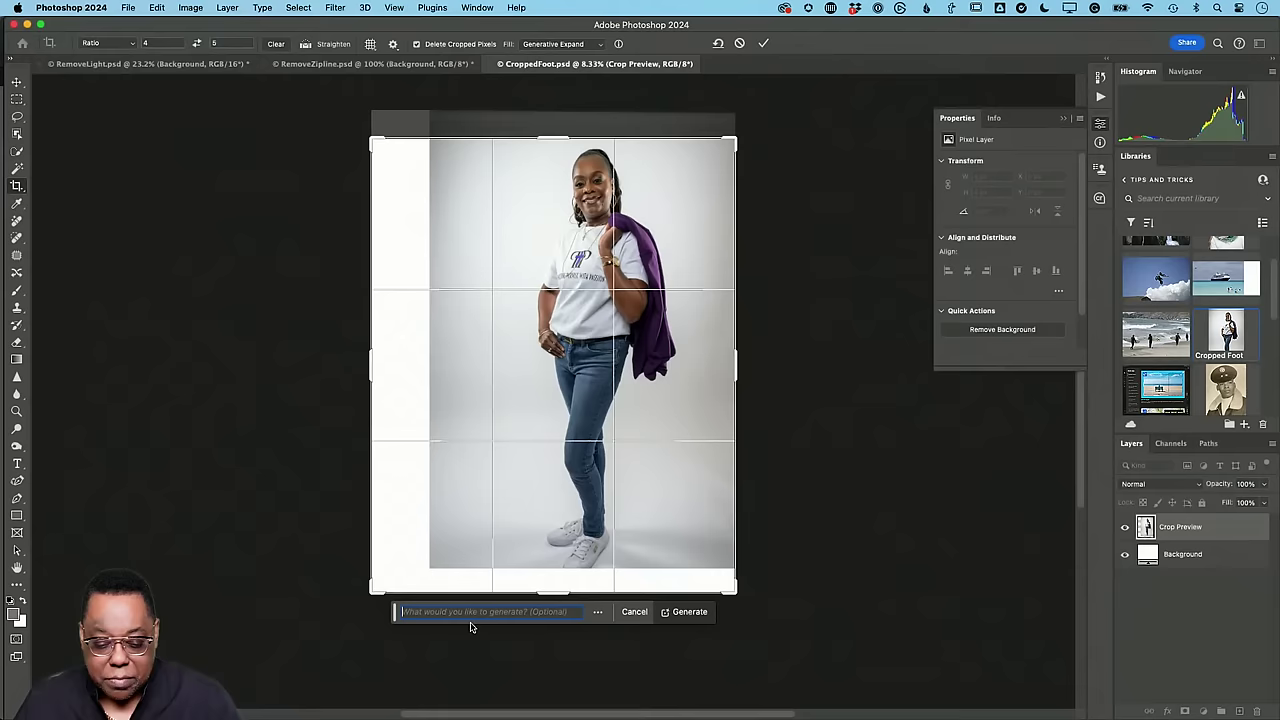
left_click(689, 613)
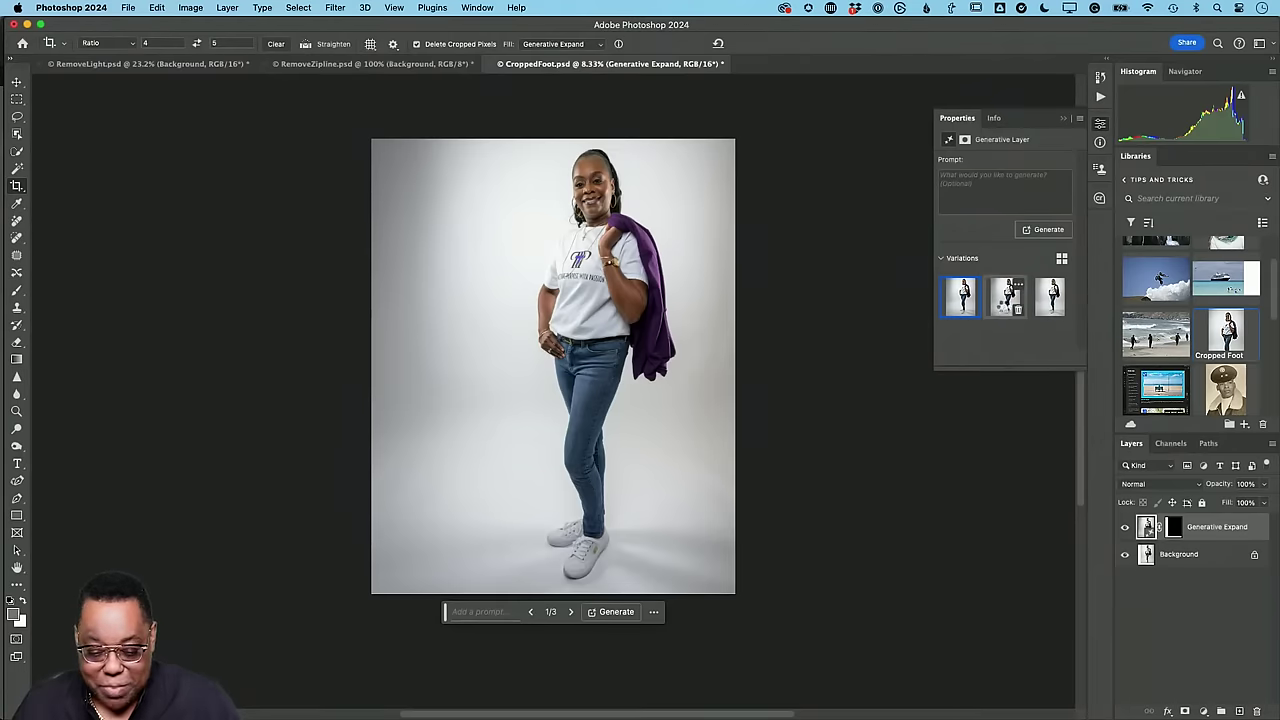
Preview the second variation, then settle on the third Generative Expand variation
left_click(1003, 312)
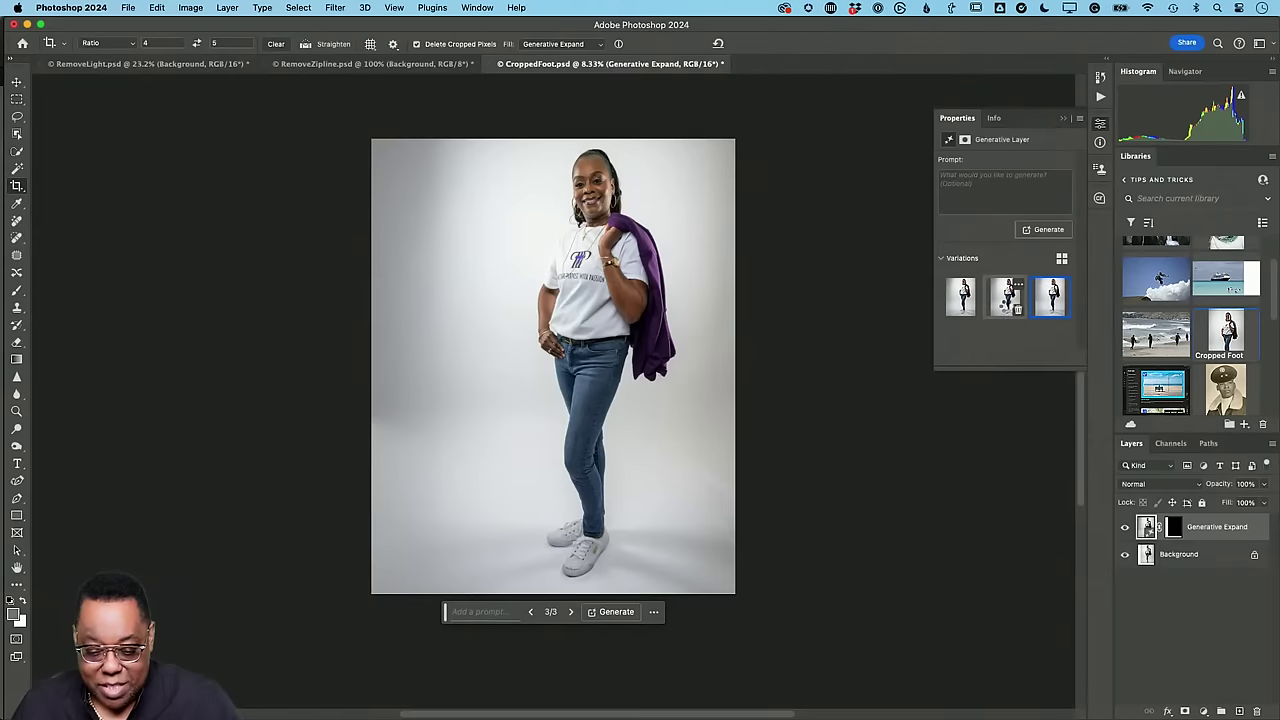
left_click(1007, 306)
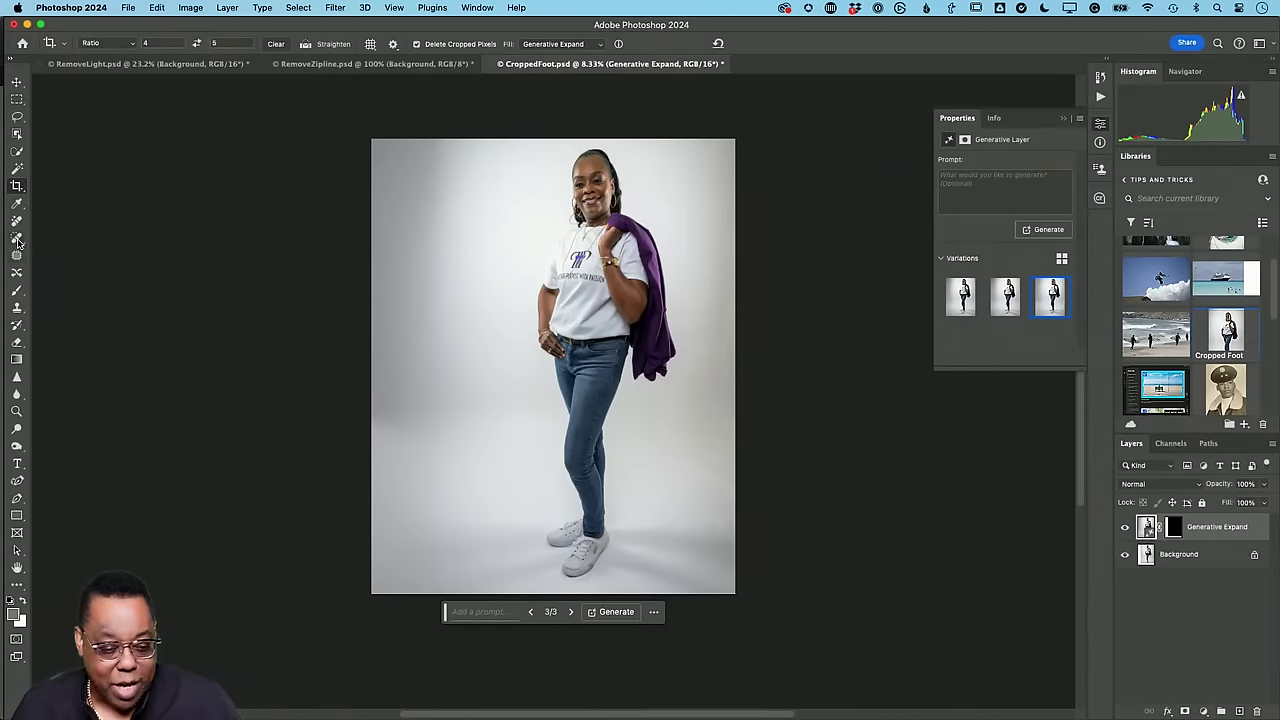
Lasso a patch of backdrop left of the woman and move the quick-action bar below the photo
left_click(17, 117)
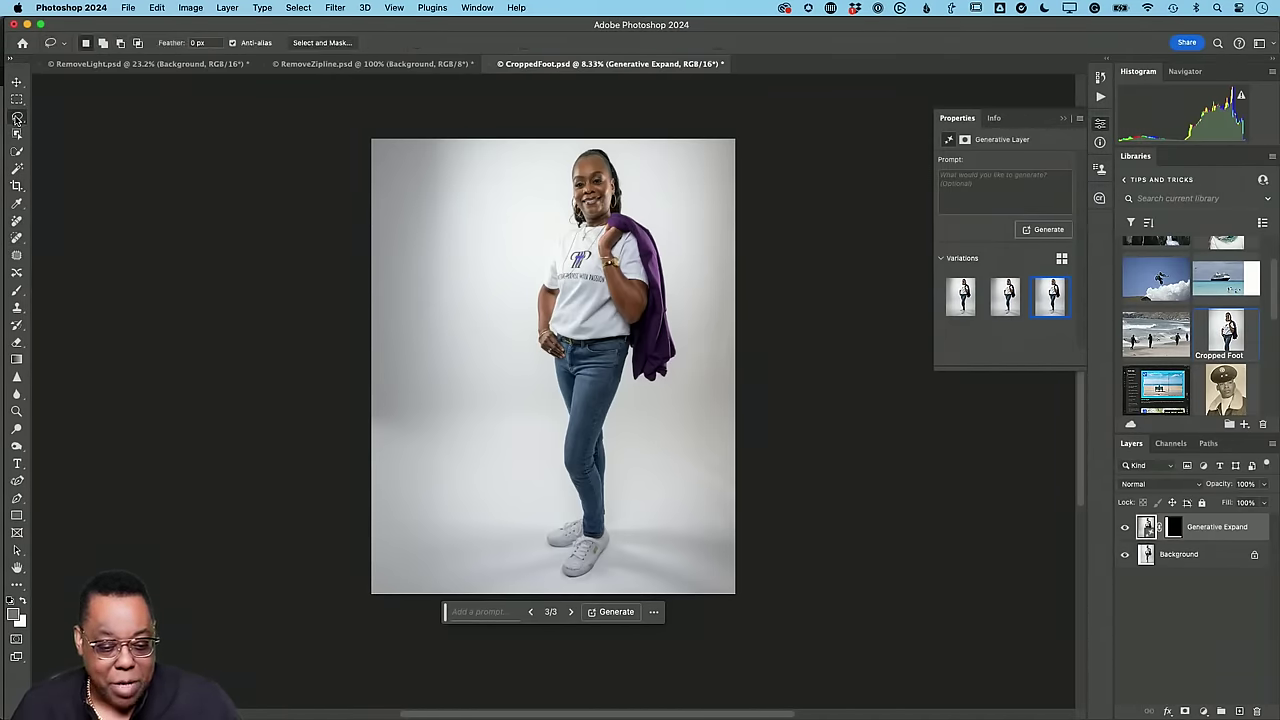
mouse_move(492, 360)
left_mouse_down()
mouse_move(440, 362)
mouse_move(512, 365)
mouse_move(505, 395)
left_mouse_up()
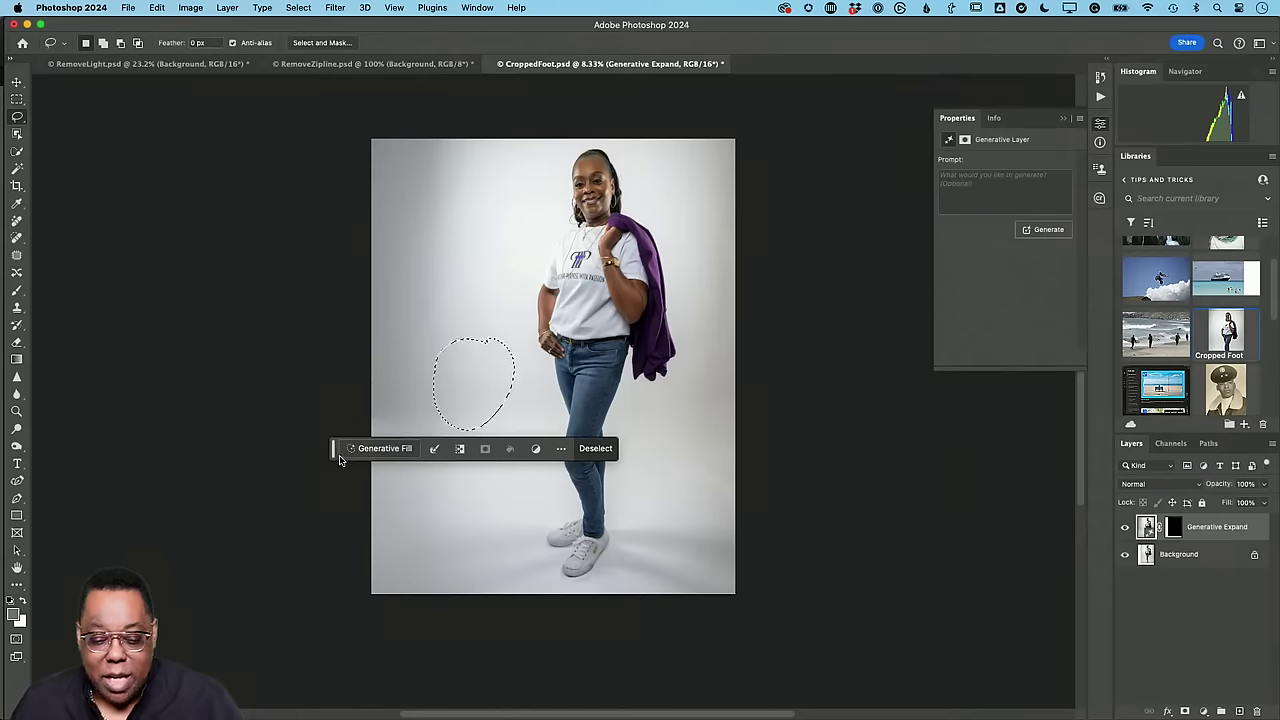
left_click_drag(334, 458, 422, 625)
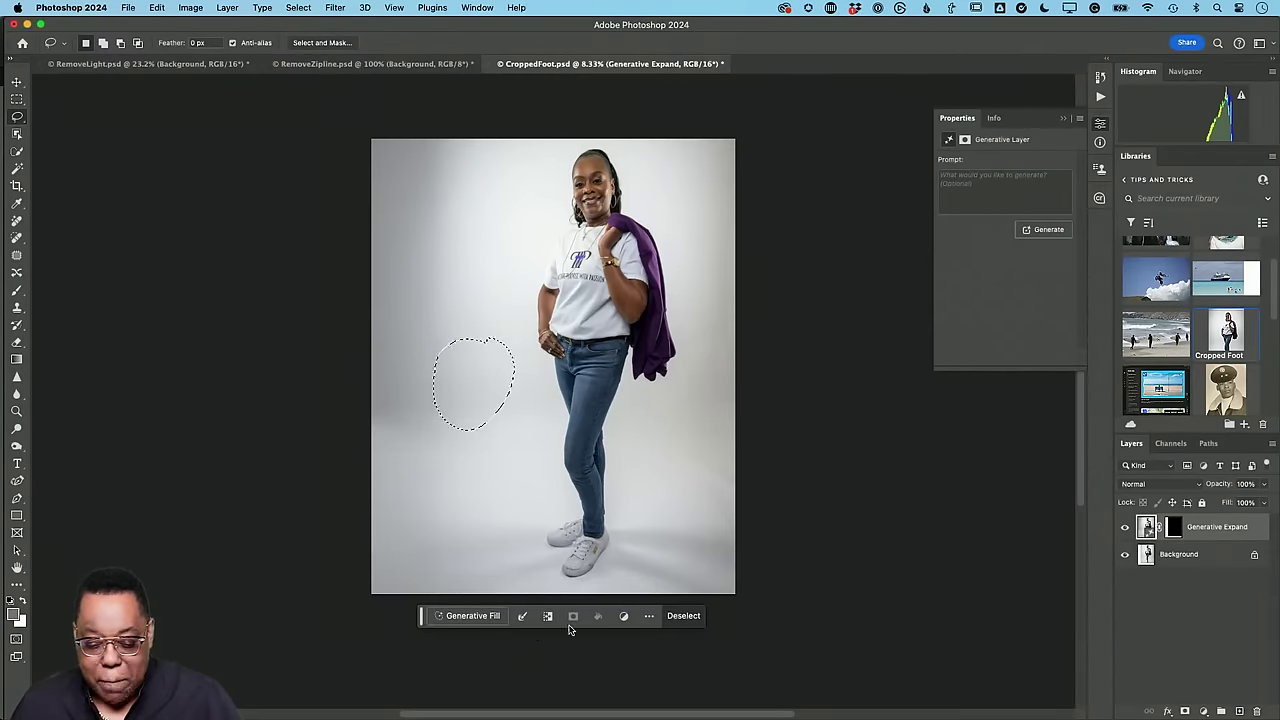
left_click(649, 617)
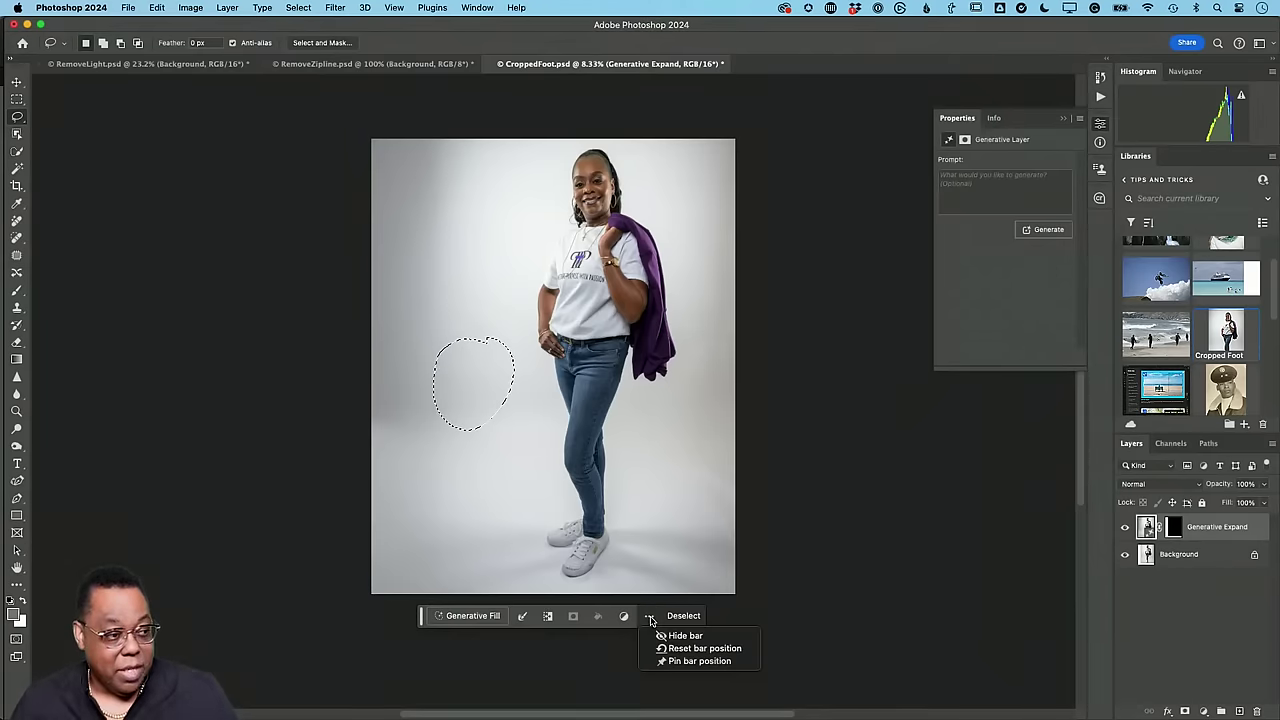
Pin the quick-action bar, then lasso backdrop at the upper left, near the feet and near the head
left_click(681, 663)
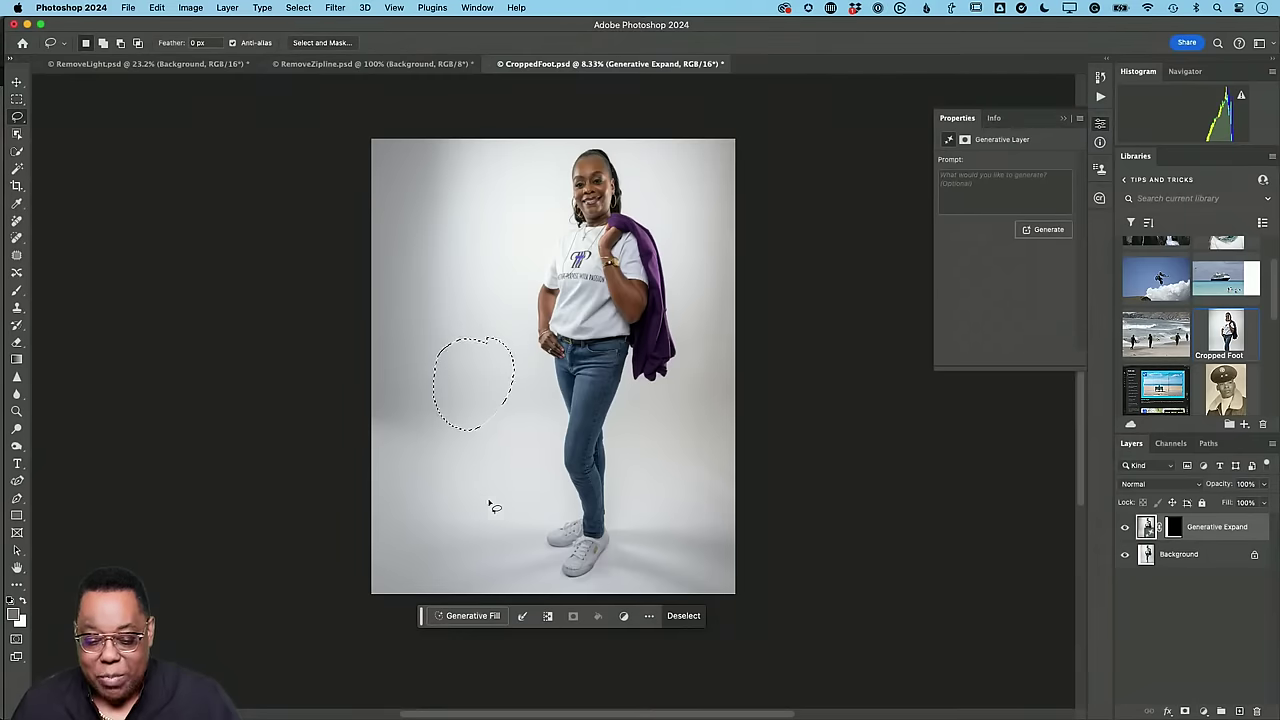
mouse_move(493, 196)
left_mouse_down()
mouse_move(462, 200)
mouse_move(448, 232)
mouse_move(483, 227)
mouse_move(492, 198)
left_mouse_up()
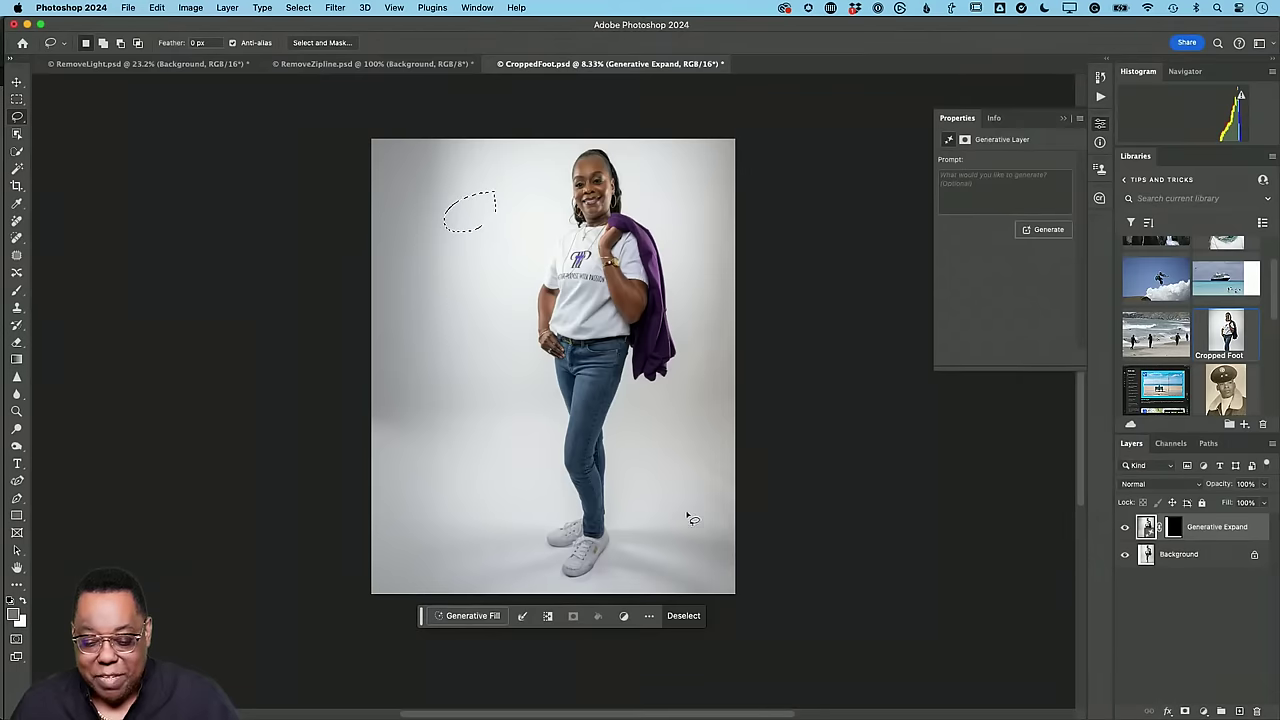
mouse_move(681, 502)
left_mouse_down()
mouse_move(683, 561)
mouse_move(703, 484)
left_mouse_up()
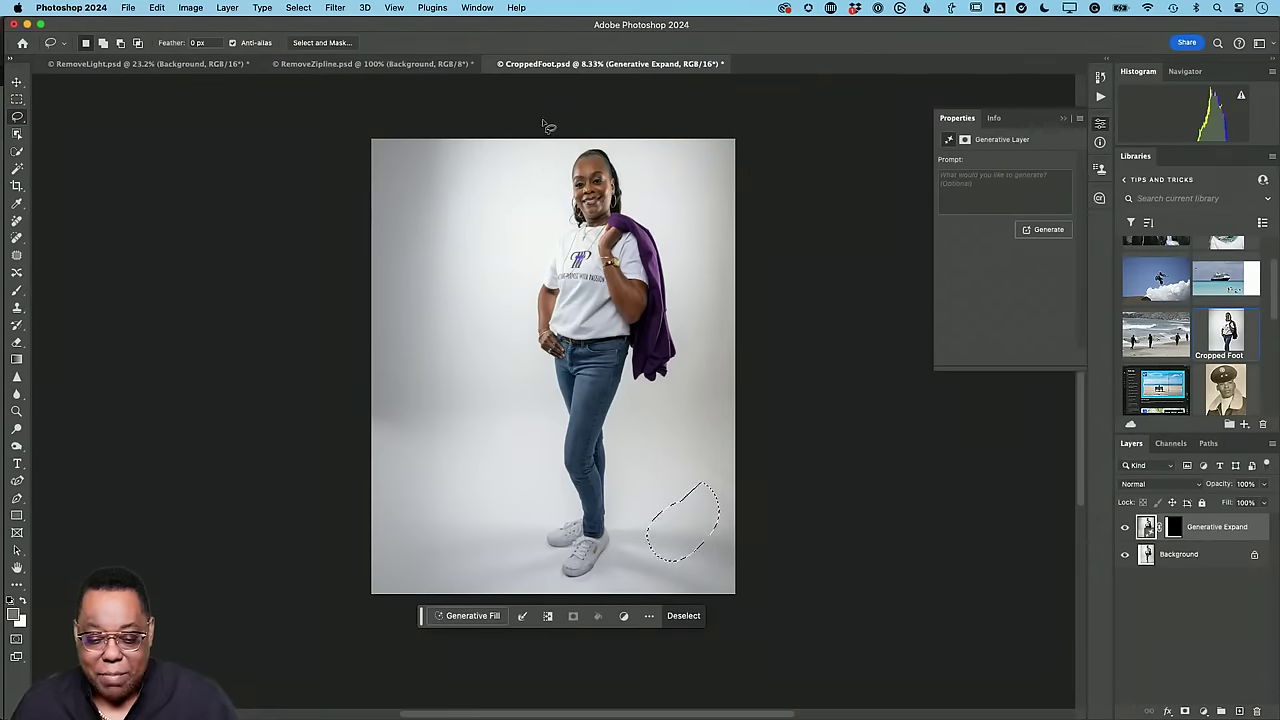
mouse_move(552, 140)
left_mouse_down()
mouse_move(551, 186)
mouse_move(539, 120)
mouse_move(560, 142)
left_mouse_up()
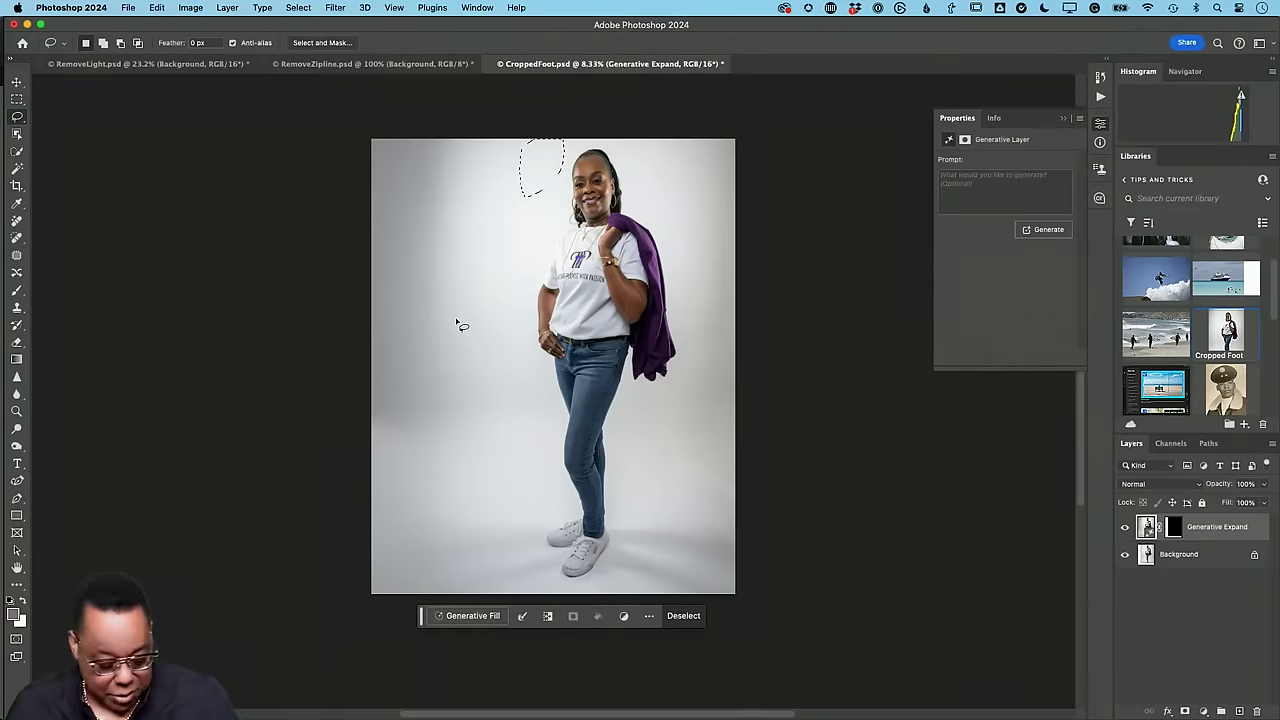
Close CroppedFoot.psd without saving and open the Puppet warp sample from the Libraries panel
key("super+w")
left_click(655, 300)
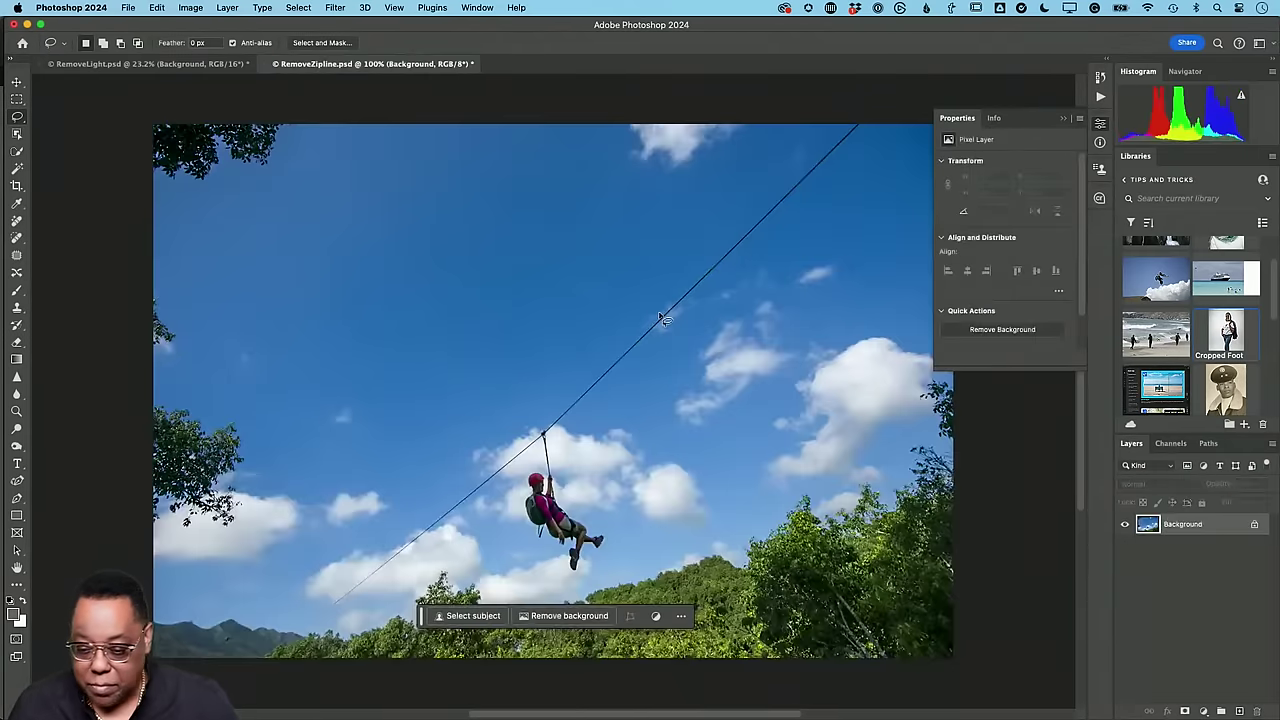
scroll(1194, 338, "up", 3)
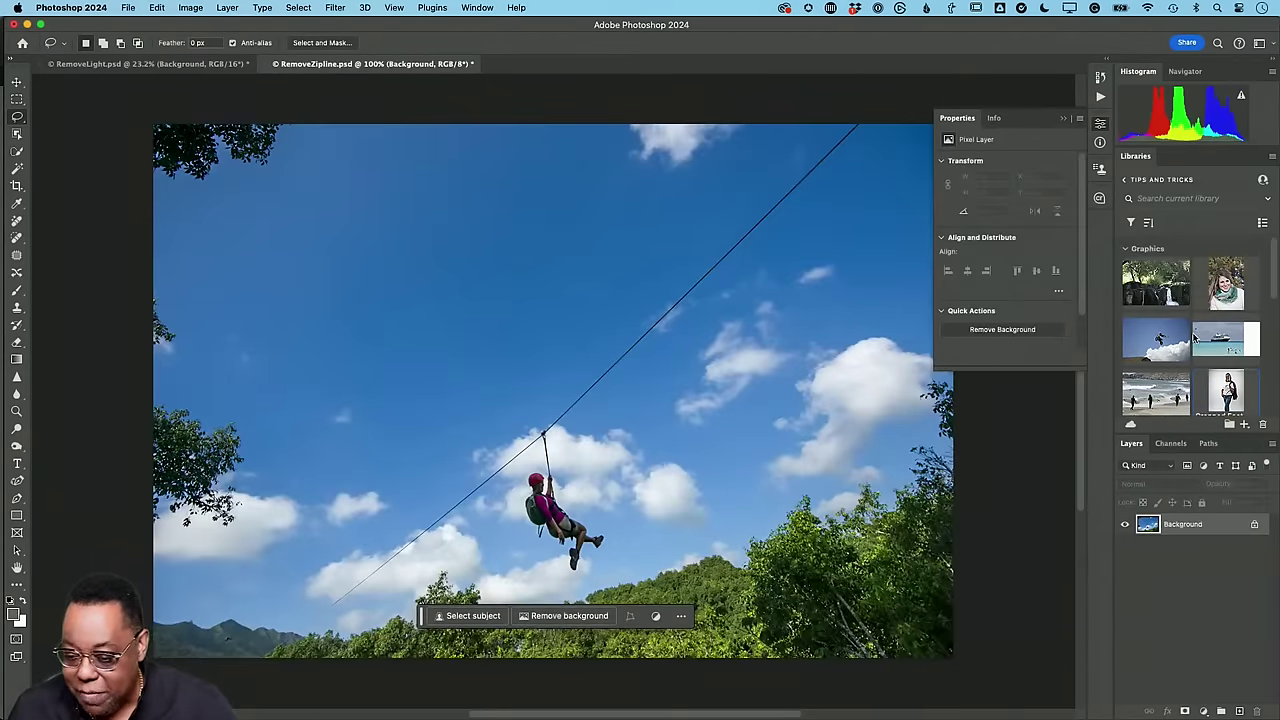
scroll(1194, 338, "down", 5)
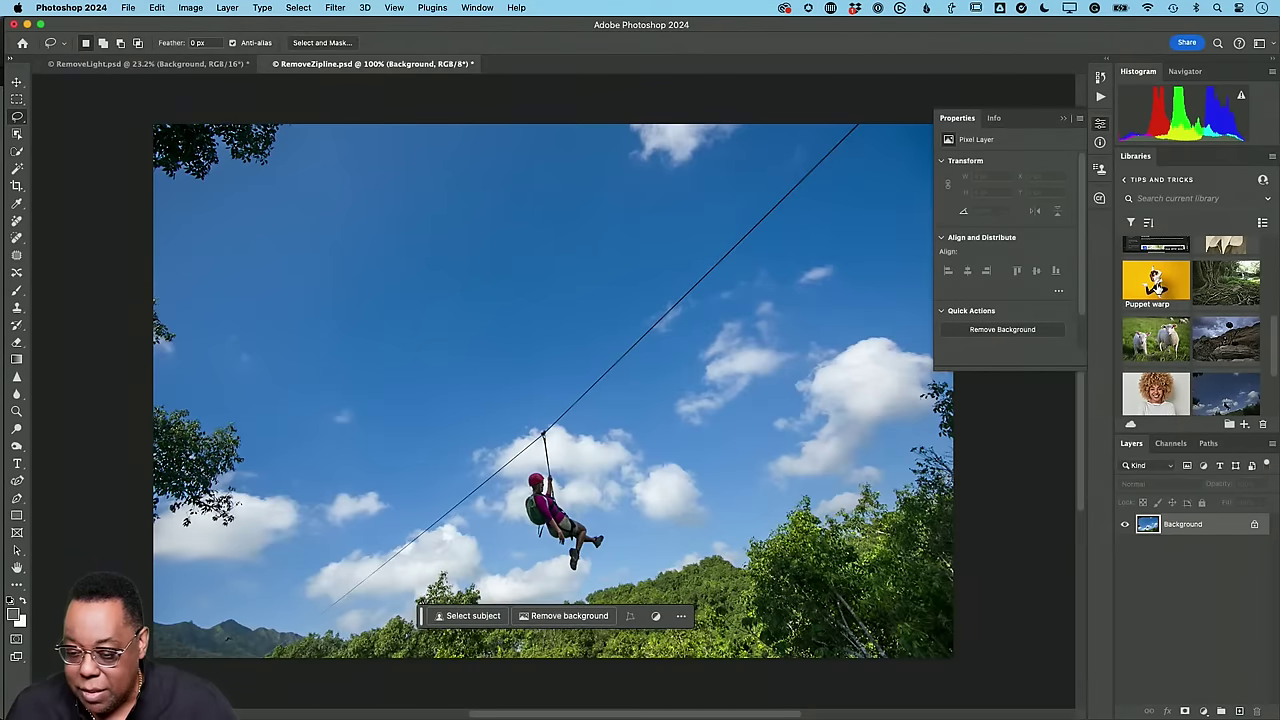
double_click(1155, 287)
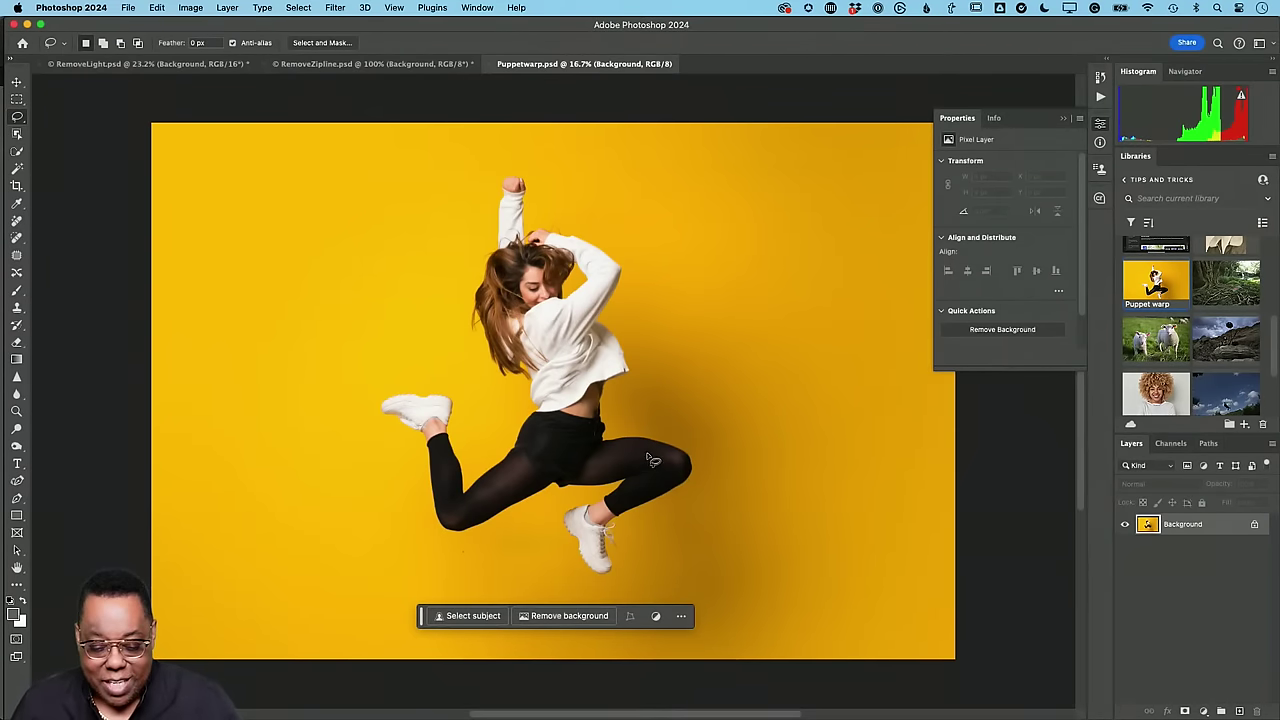
Select the jumping dancer with Select Subject and copy her onto a new Layer 1
left_click(456, 616)
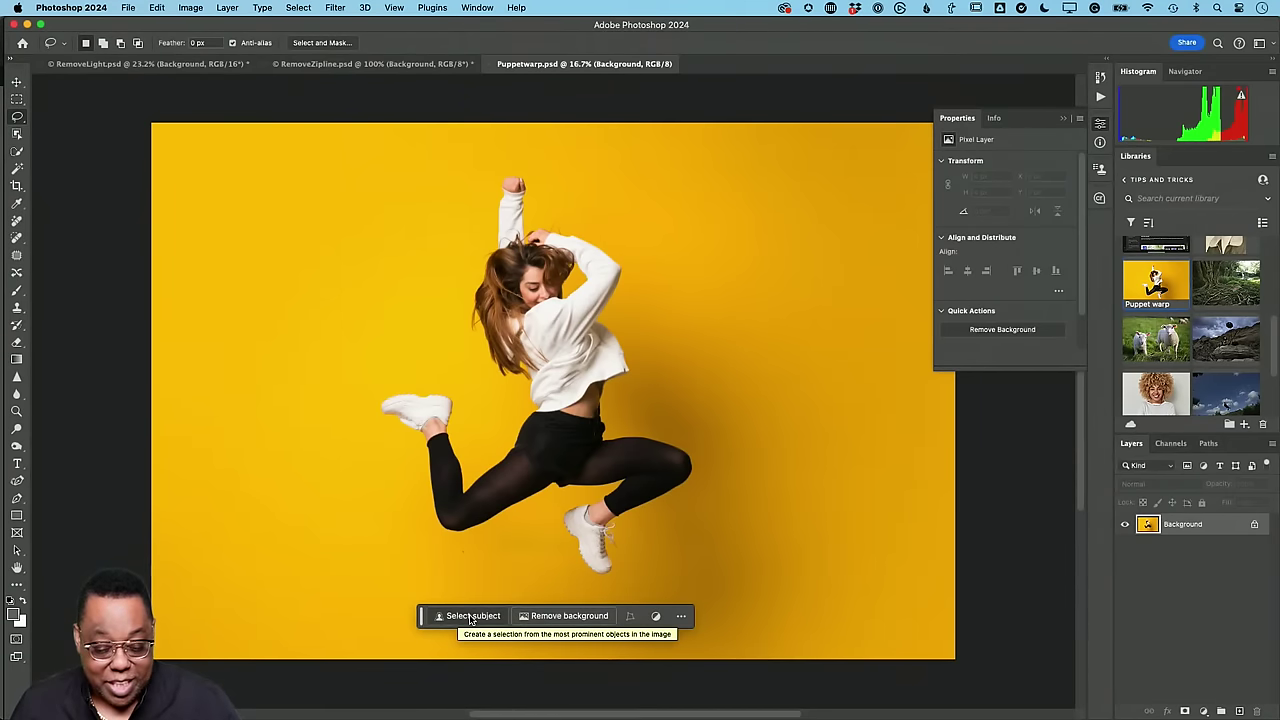
left_click(468, 618)
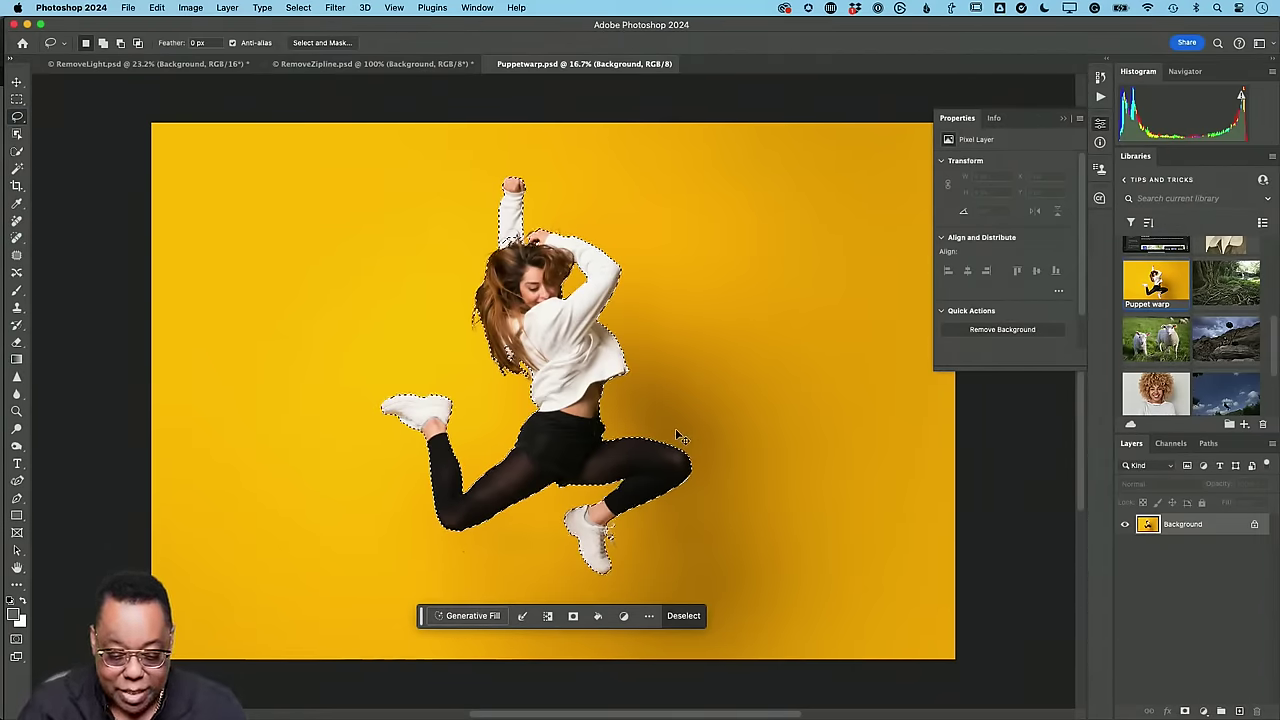
key("super+j")
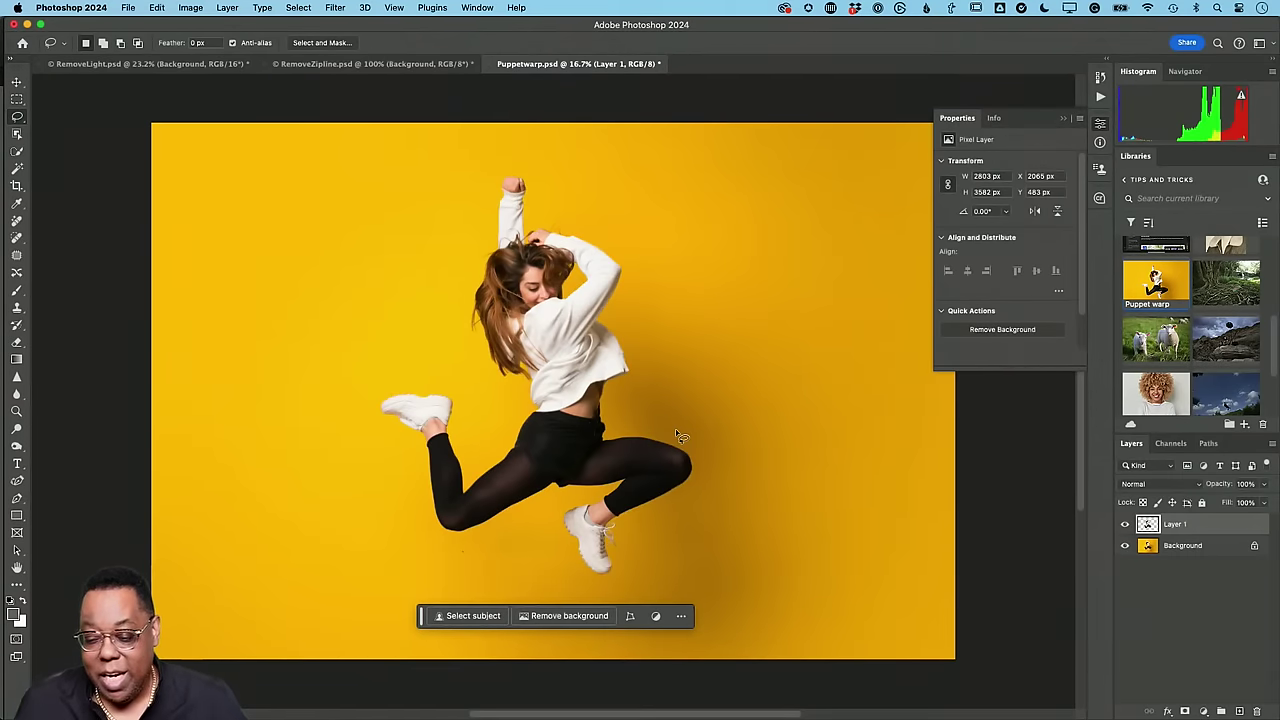
Hide the yellow Background layer so the dancer stands alone on transparency
left_click(1124, 546)
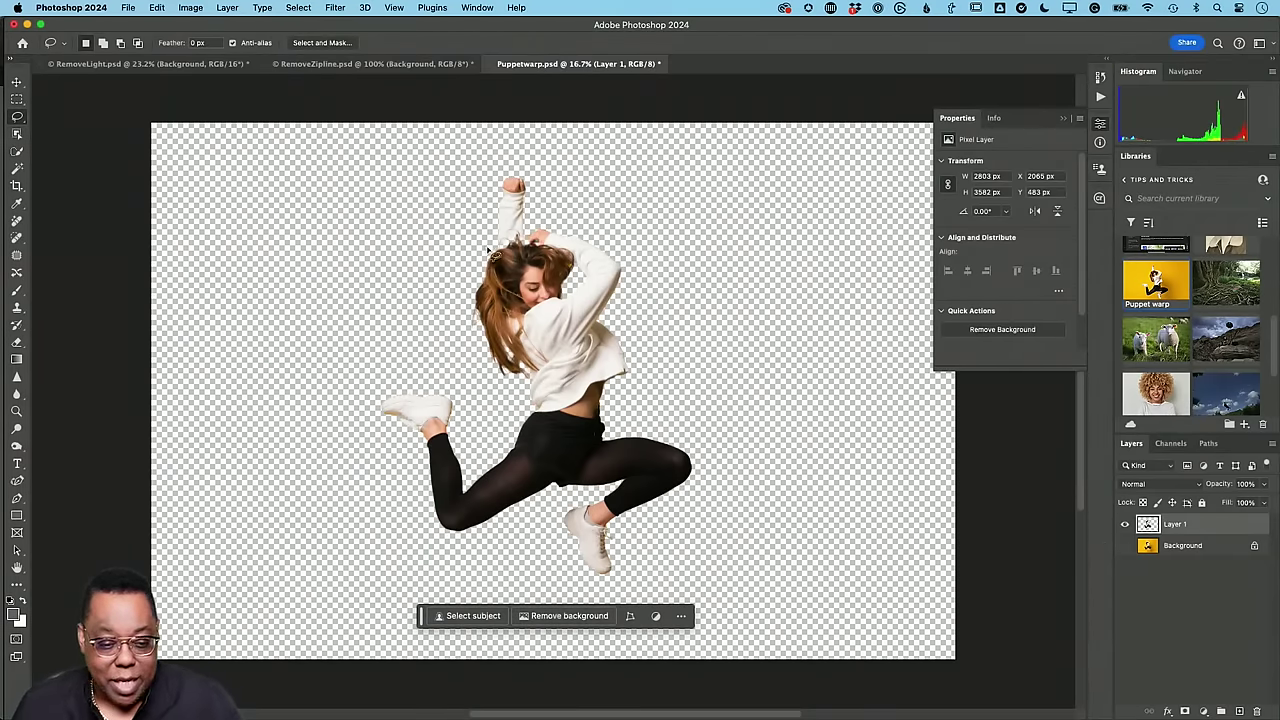
left_click(157, 8)
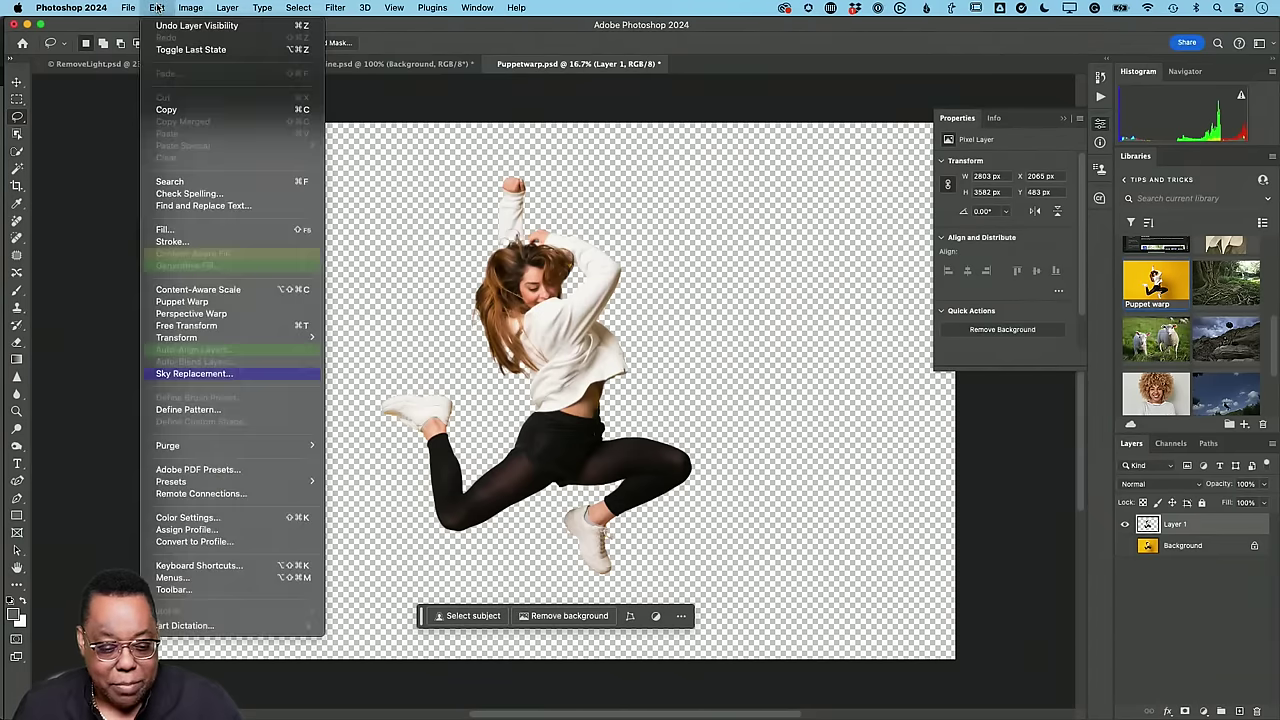
Puppet Warp the dancer with pins on knees, hip and head, bending her left leg upward
left_click(200, 301)
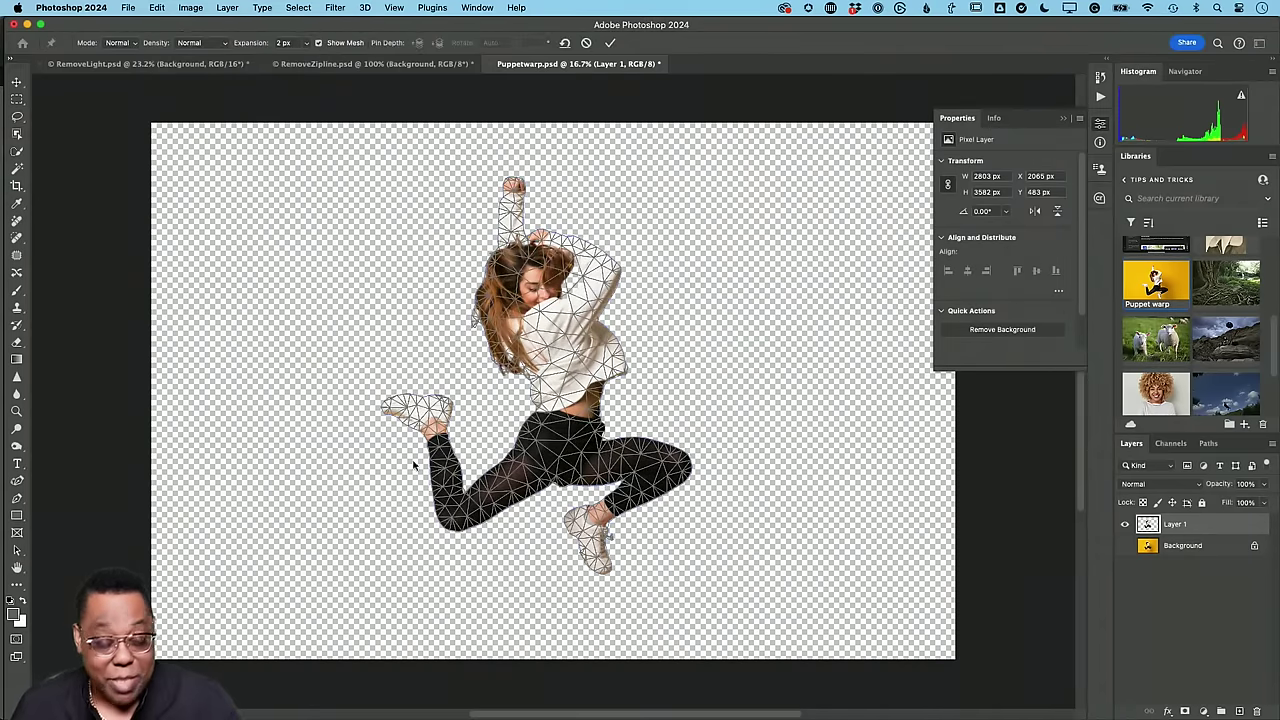
left_click(432, 413)
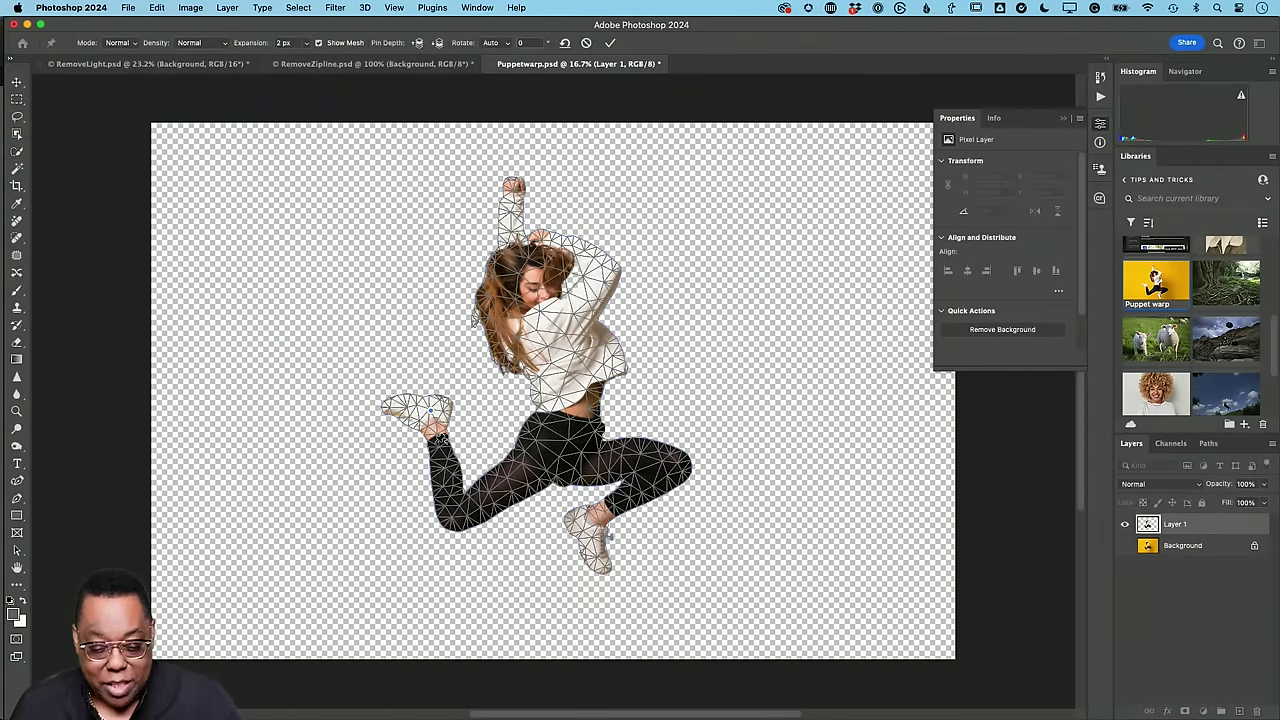
left_click(454, 517)
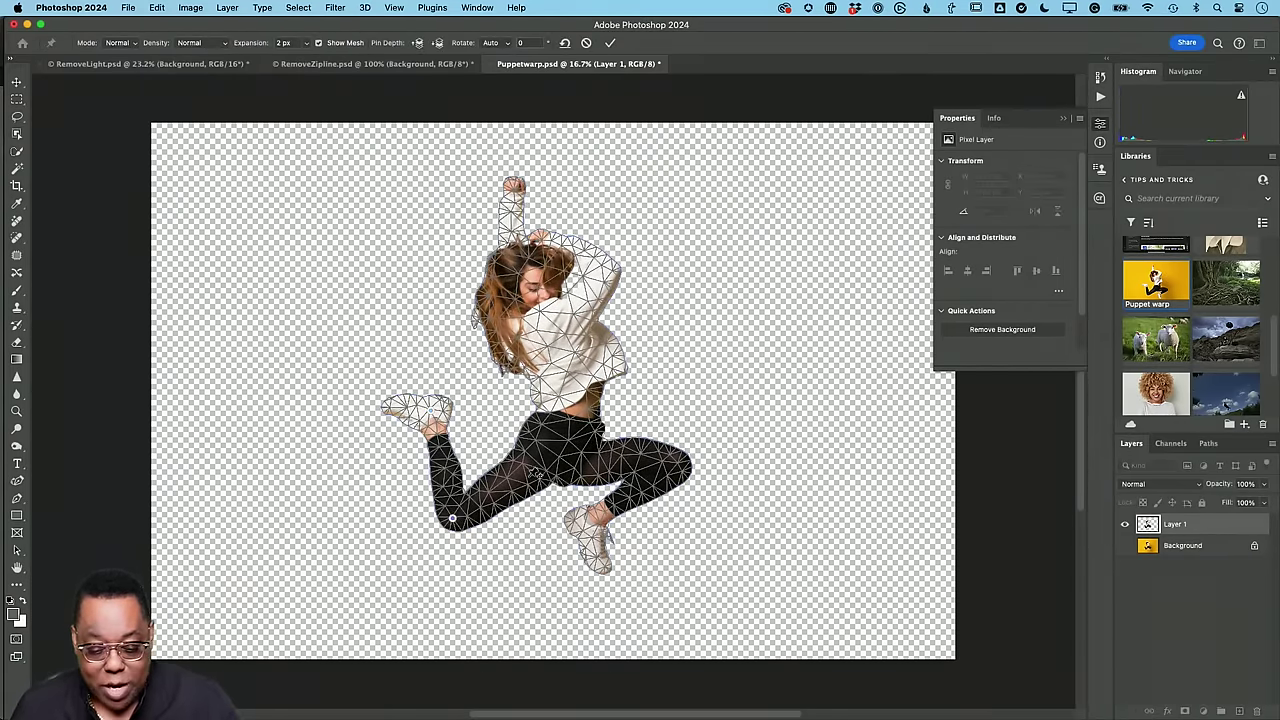
left_click(566, 440)
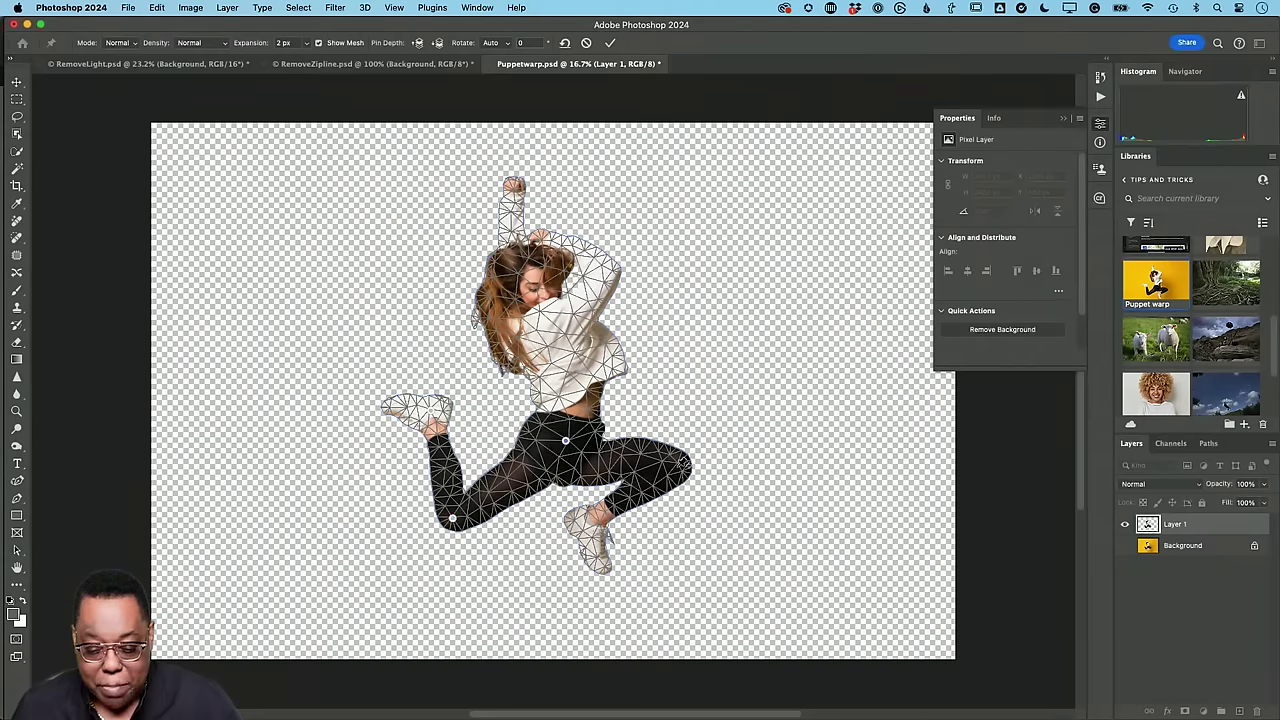
left_click(677, 466)
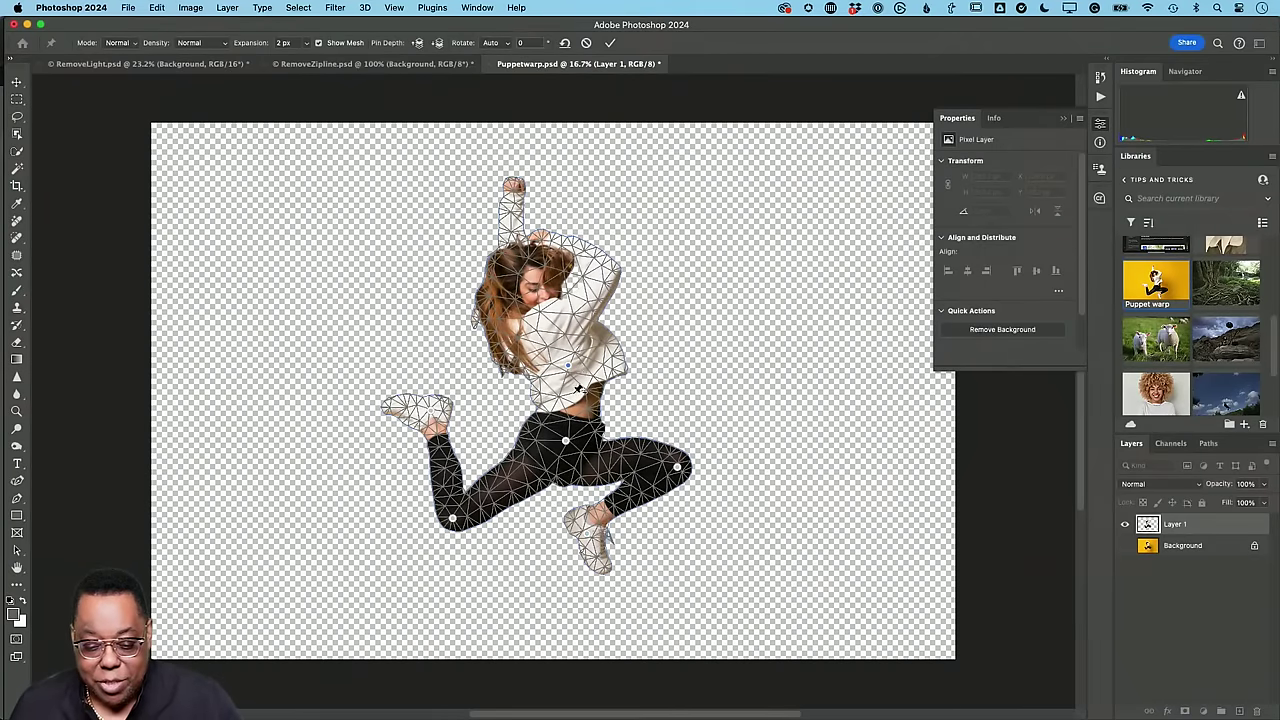
left_click(539, 264)
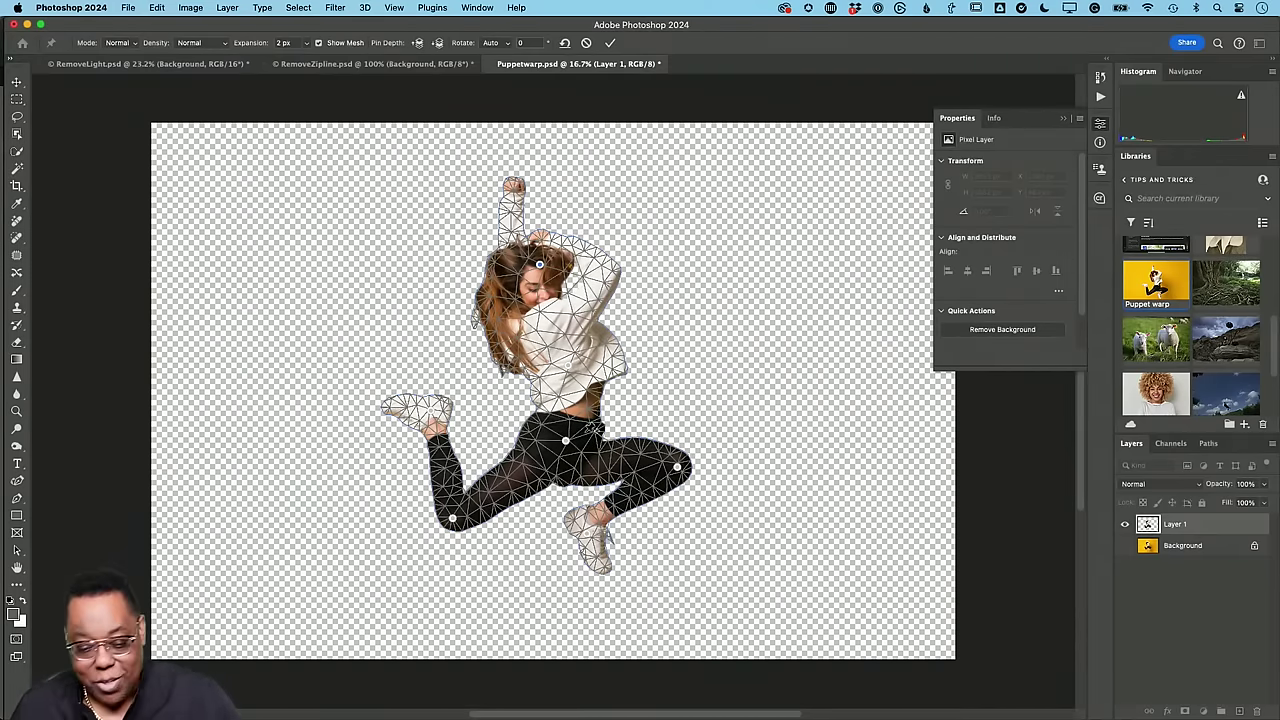
left_click_drag(434, 414, 492, 418)
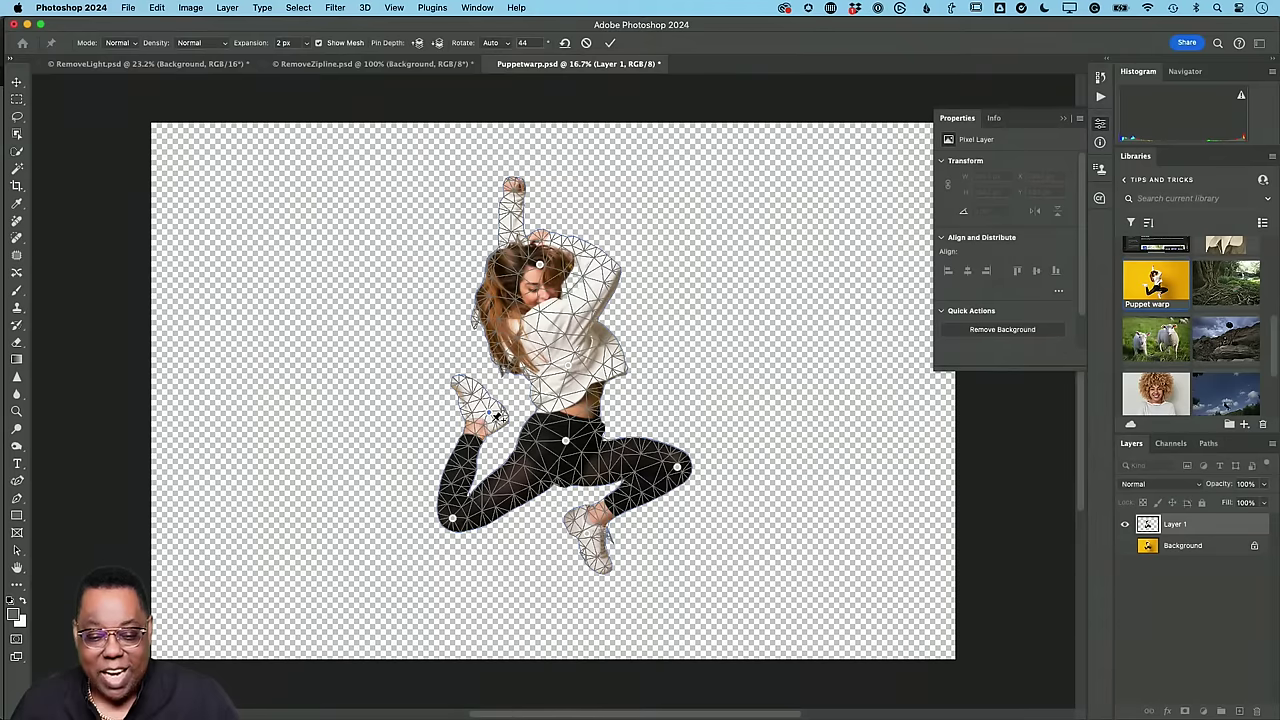
left_click(609, 45)
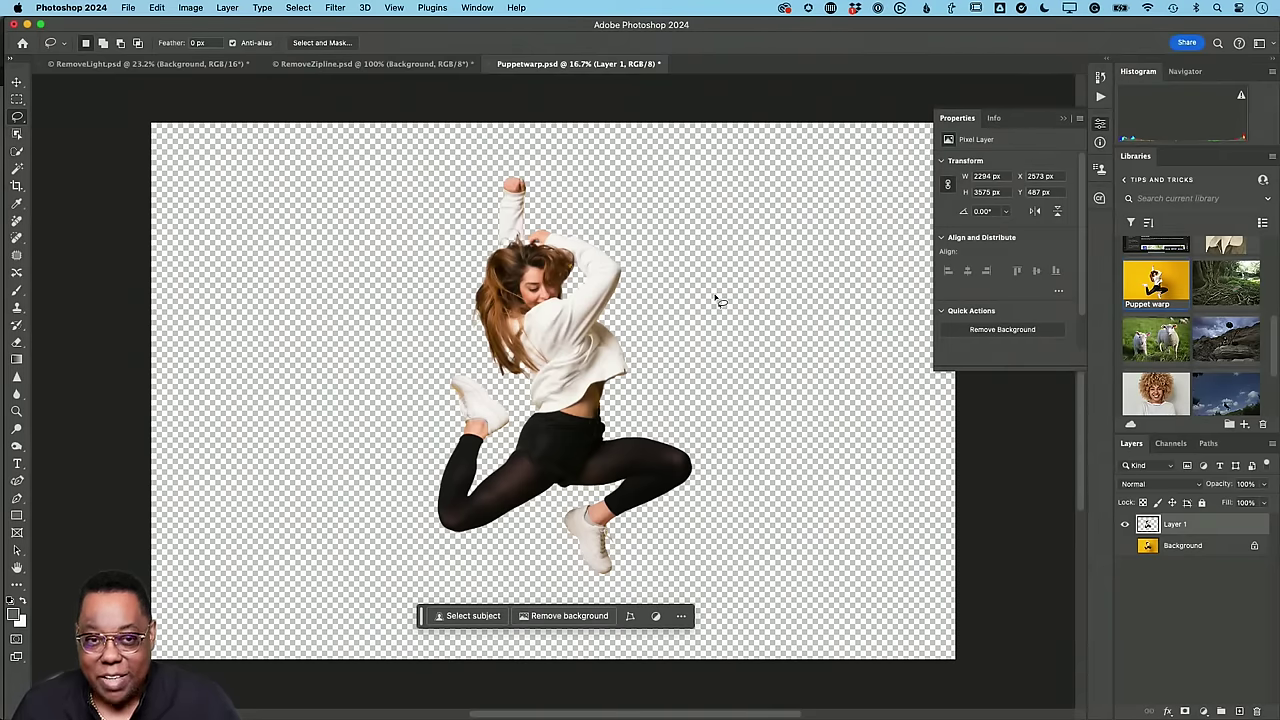
Show the yellow Background layer again and make it the active layer for editing
left_click(1125, 545)
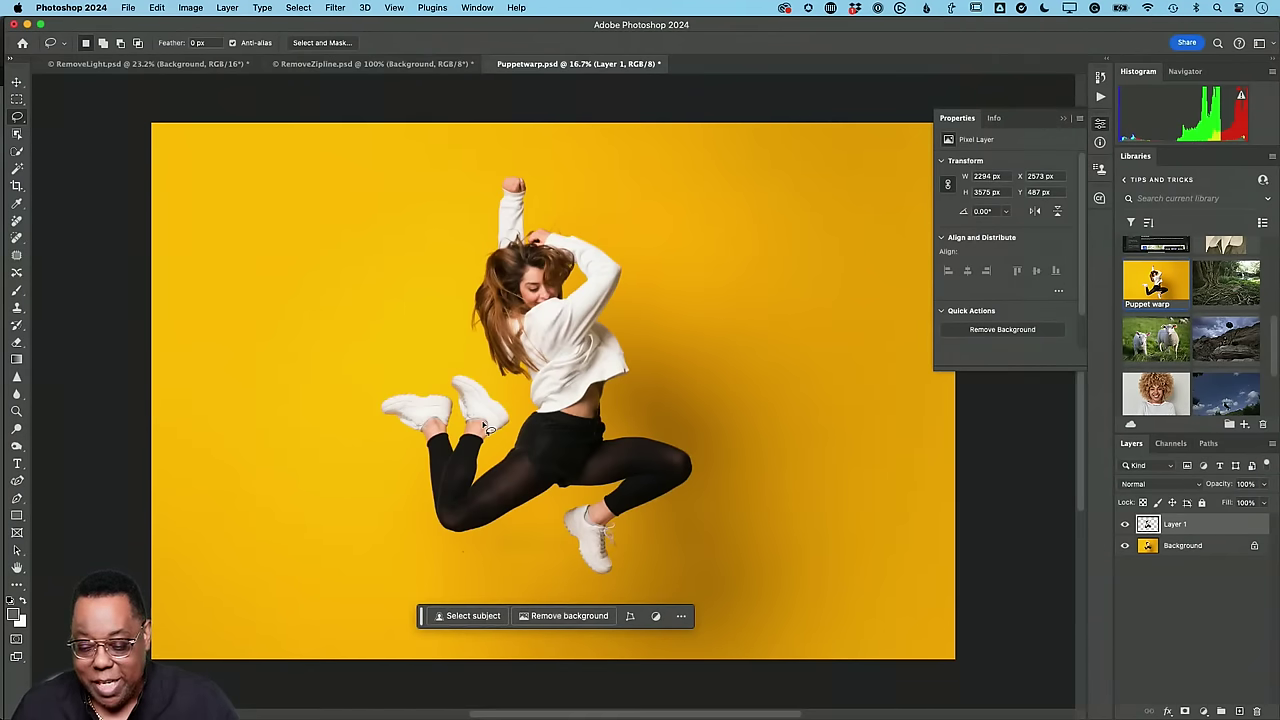
left_click(1150, 552)
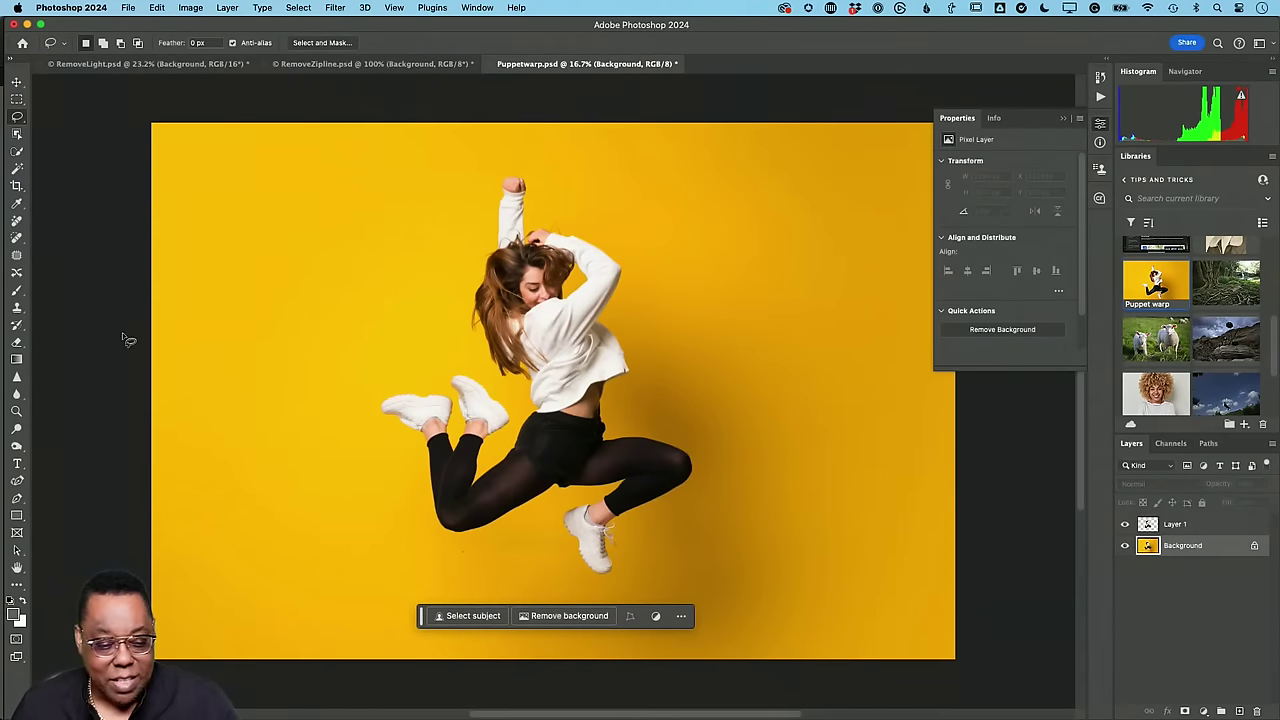
left_click(17, 221)
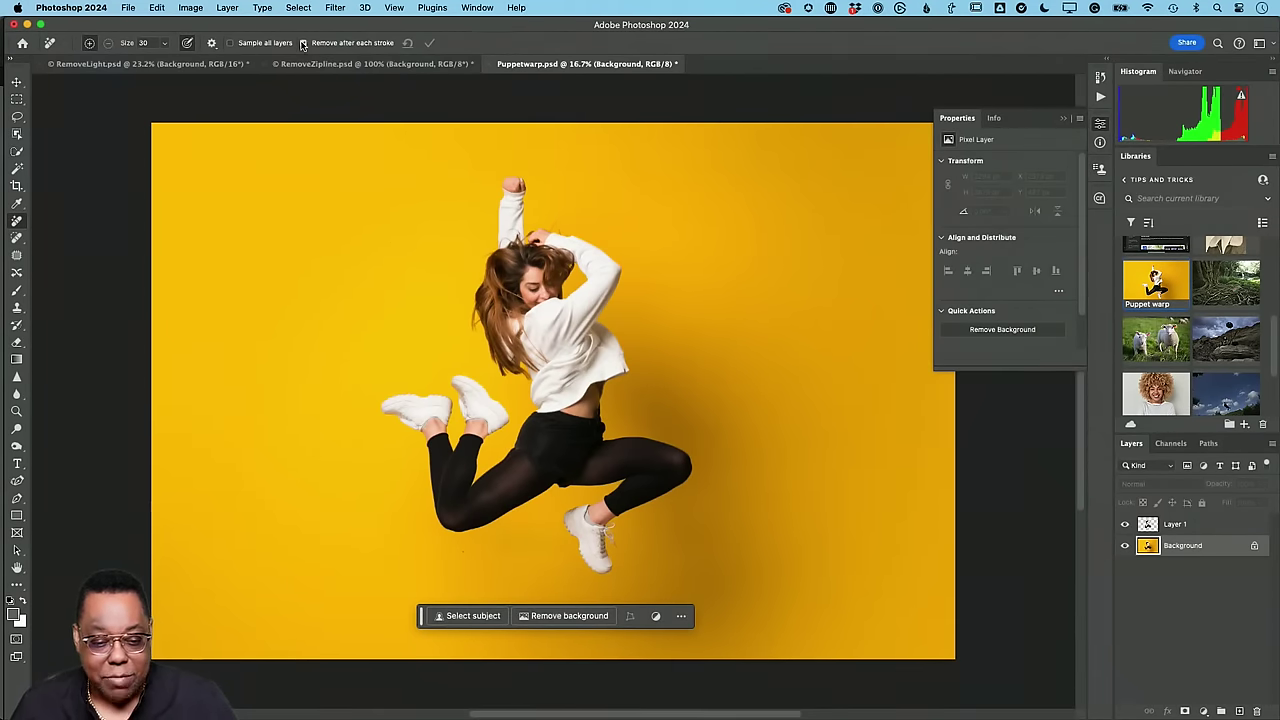
Erase the original left leg and shoe from the Background with a size-600 Remove brush
left_click(303, 43)
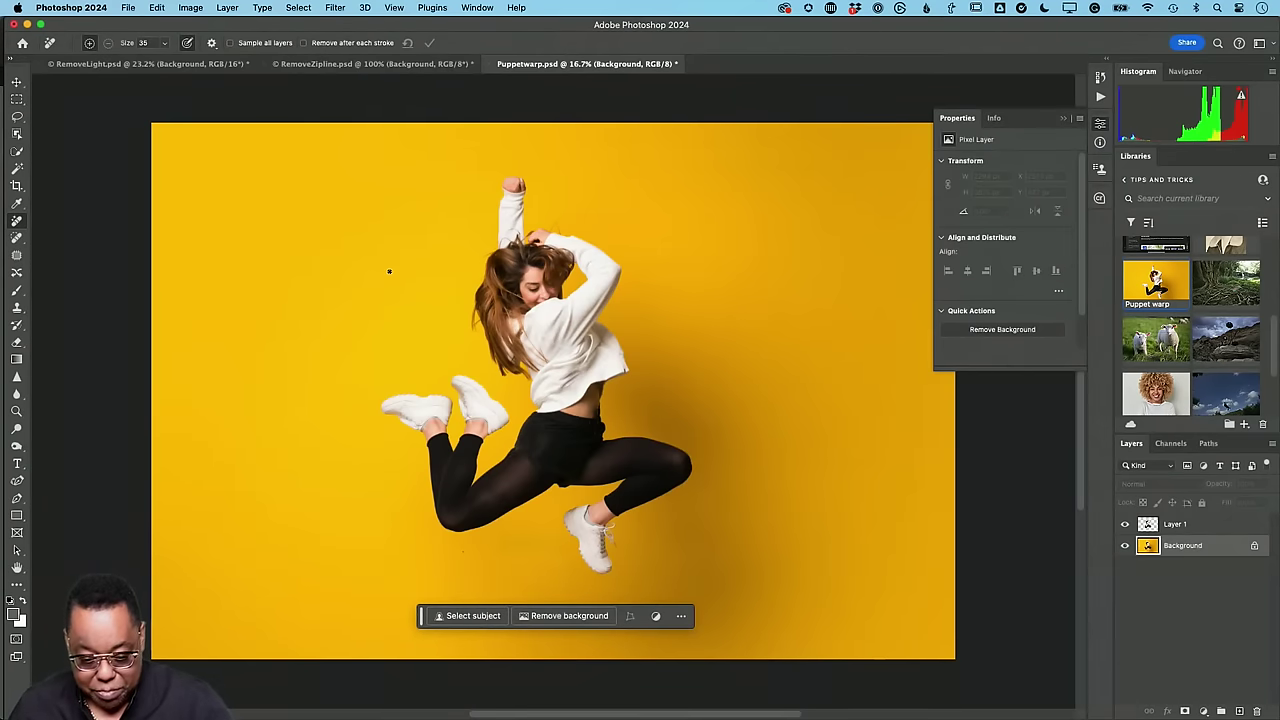
key("bracketright")
key("bracketright")
key("bracketright")
key("bracketright")
key("bracketright")
key("bracketright")
key("bracketright")
key("bracketright")
key("bracketright")
key("bracketright")
key("bracketright")
key("bracketright")
key("bracketright")
key("bracketright")
key("bracketright")
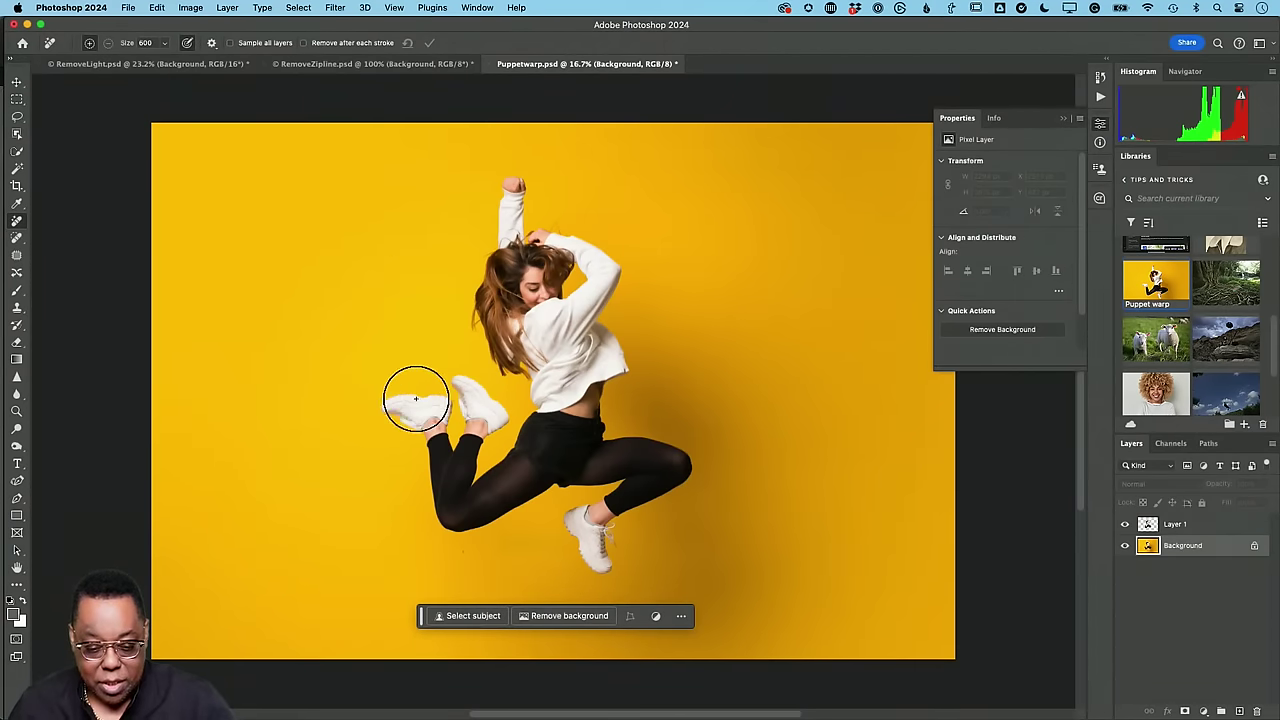
mouse_move(416, 399)
left_mouse_down()
mouse_move(420, 455)
mouse_move(445, 498)
mouse_move(477, 505)
mouse_move(472, 485)
mouse_move(483, 497)
mouse_move(429, 514)
mouse_move(409, 466)
mouse_move(423, 423)
mouse_move(440, 428)
mouse_move(430, 440)
left_mouse_up()
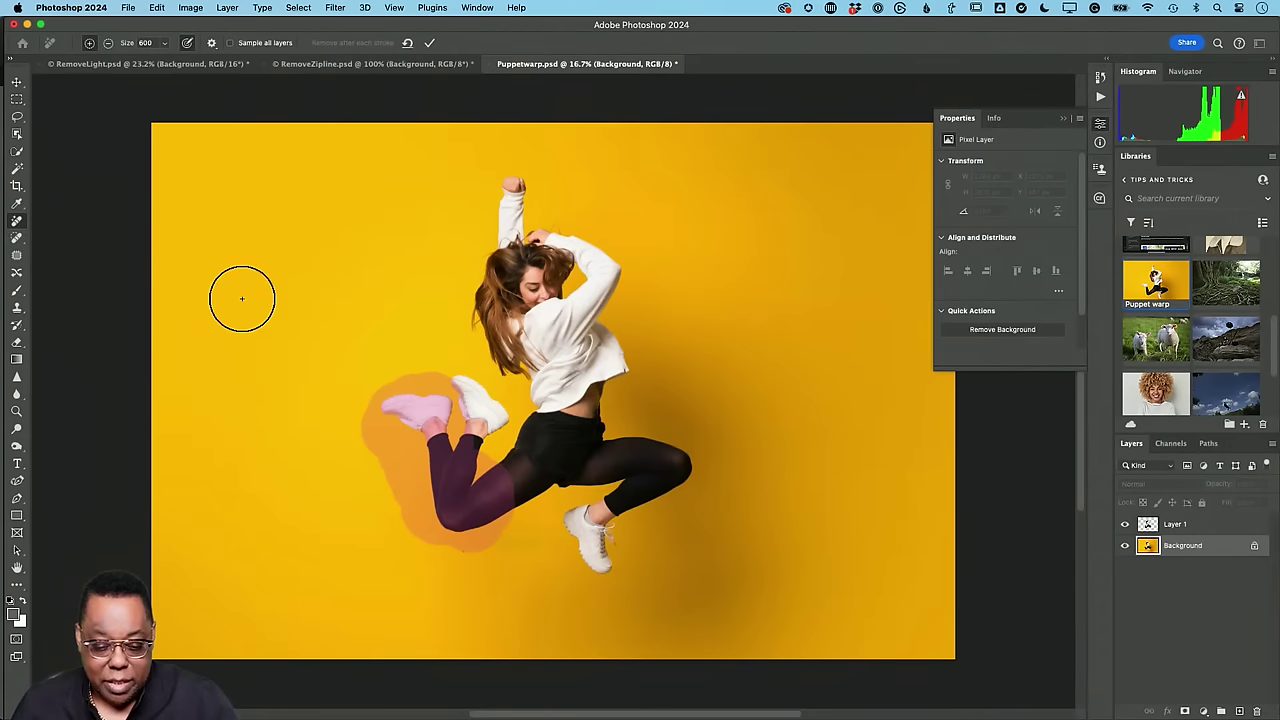
left_click(429, 43)
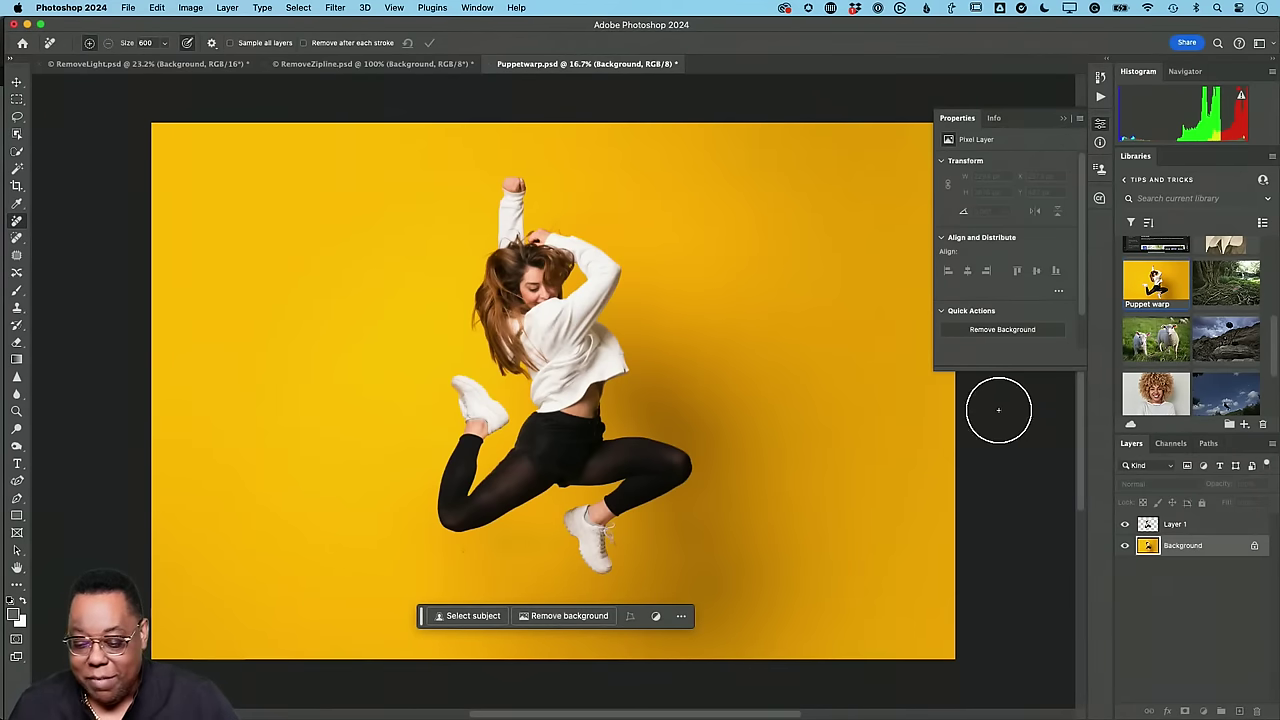
left_click(1125, 525)
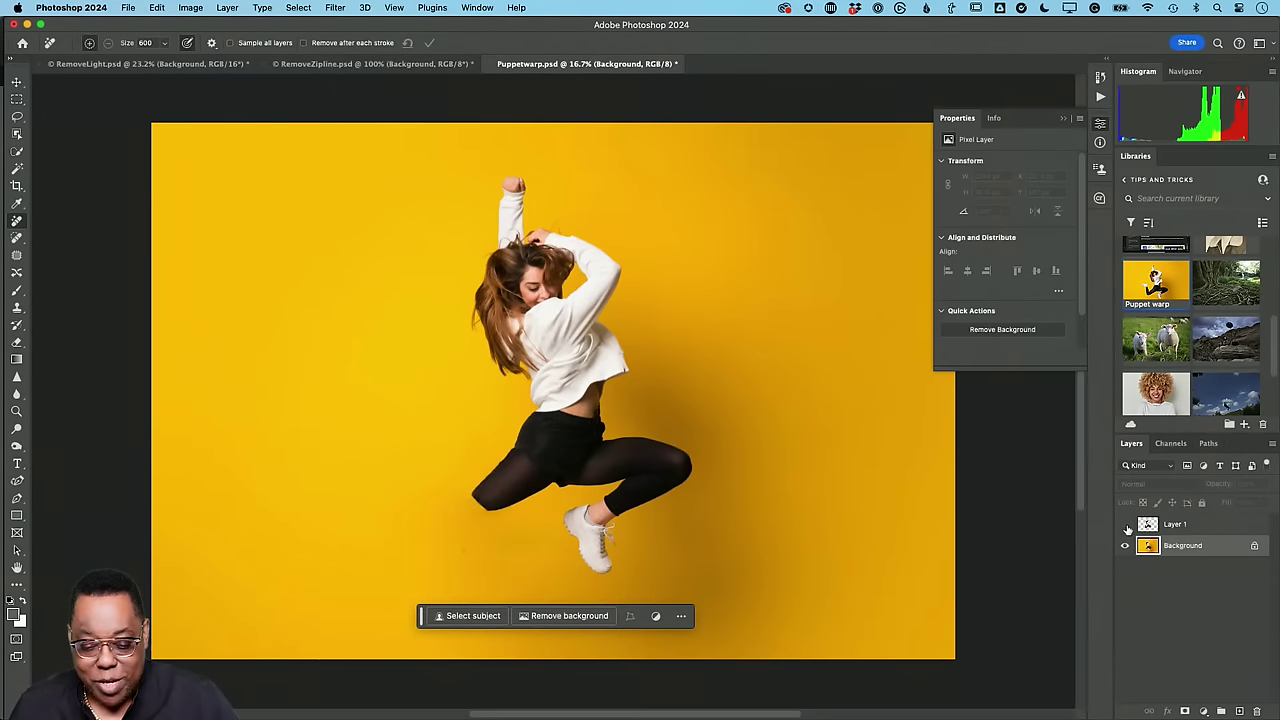
left_click(1125, 525)
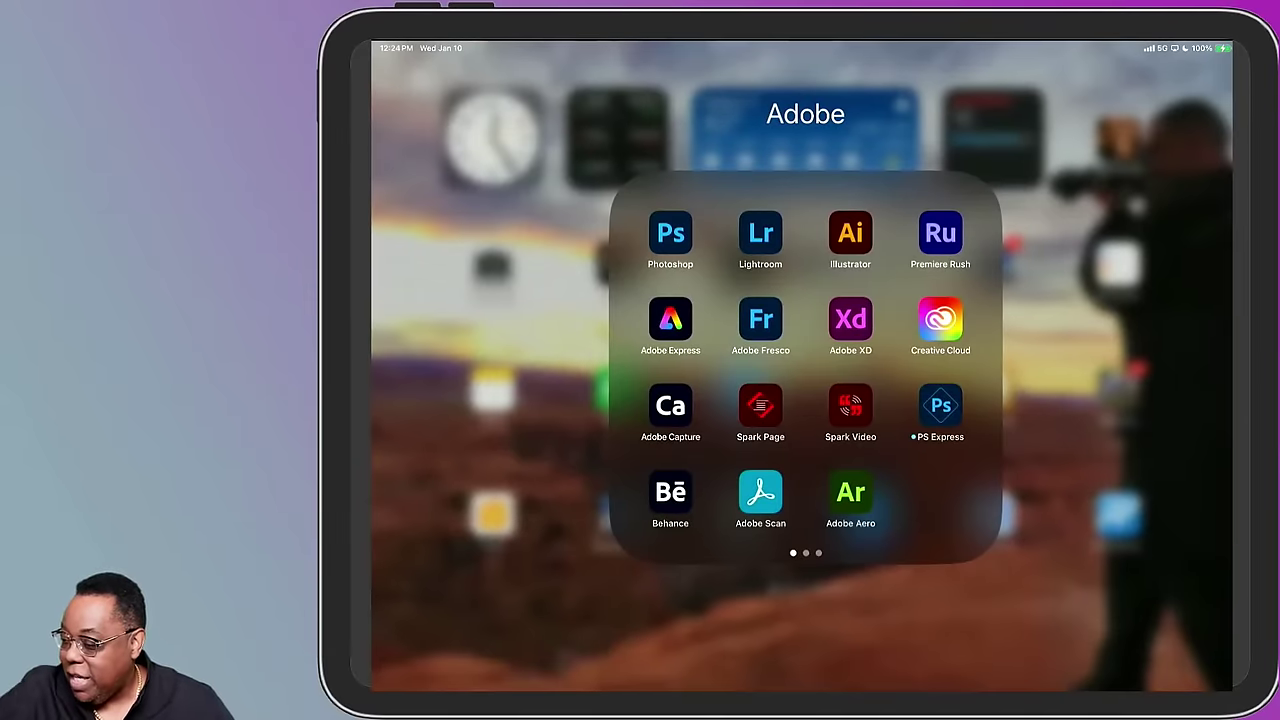
Send the side-view red-gown photo from Lightroom's prom gallery to Photoshop on iPad
left_click(760, 233)
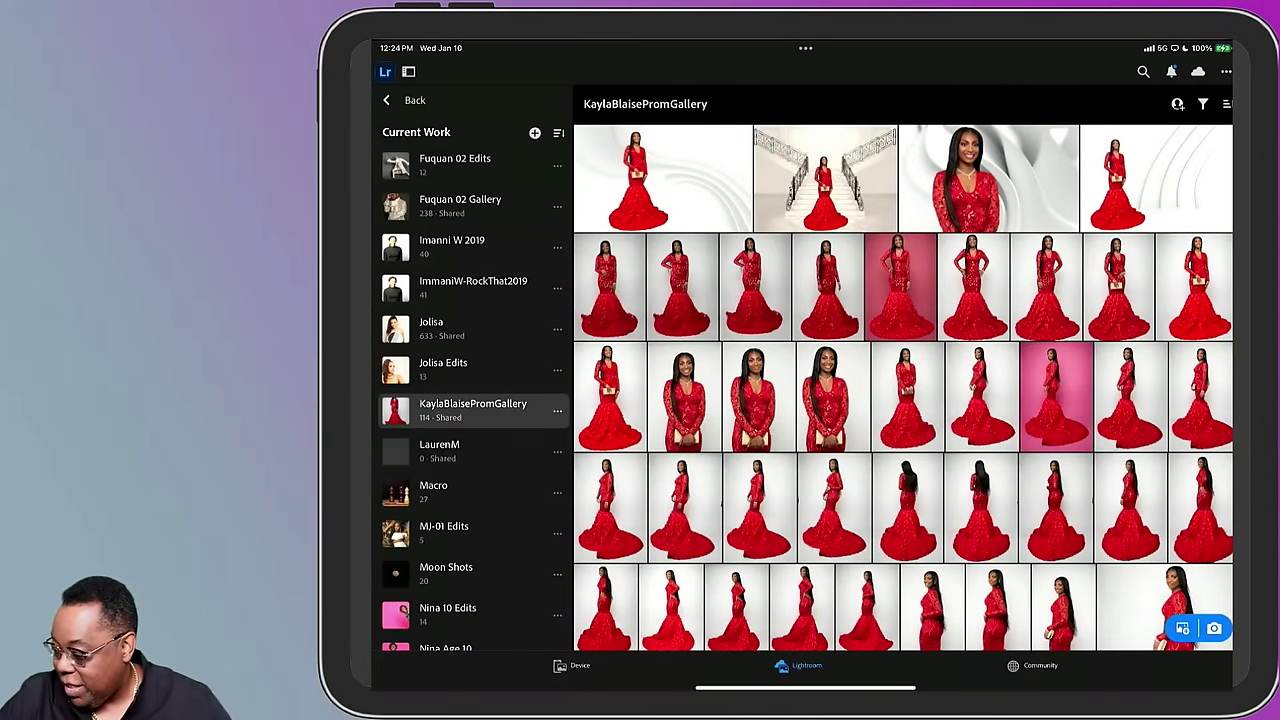
left_click(833, 508)
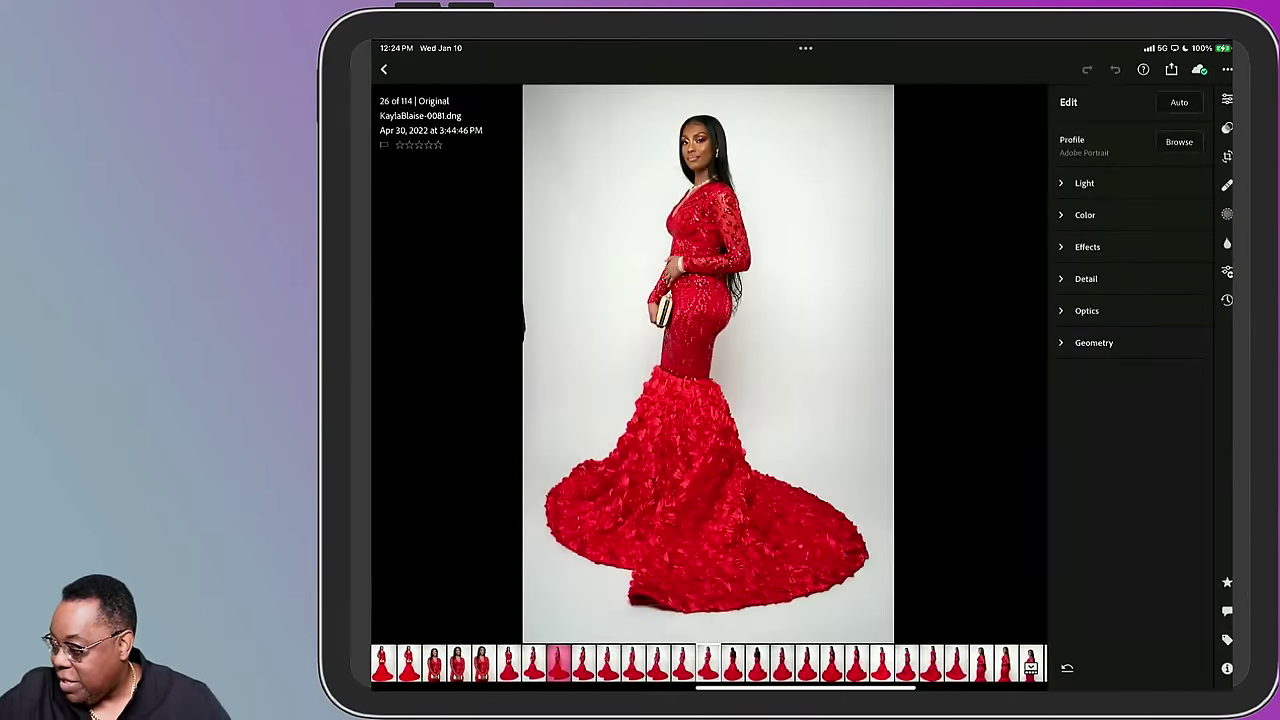
left_click(1171, 69)
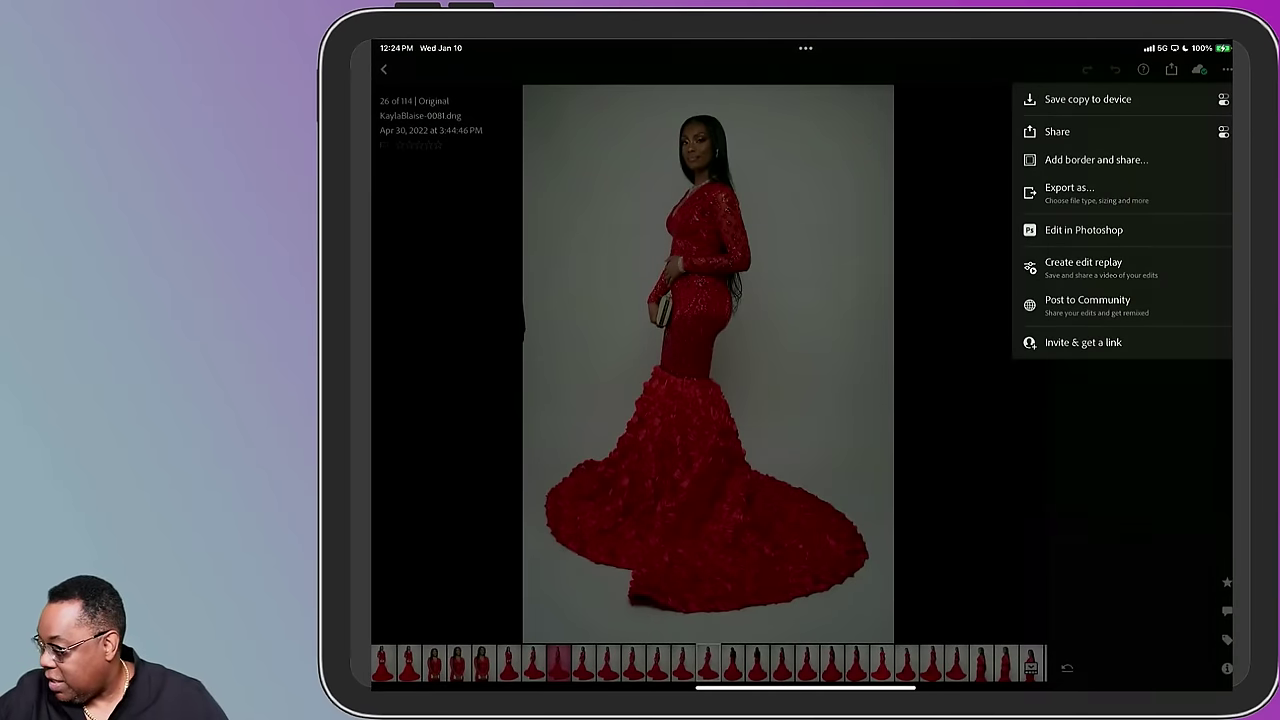
left_click(1084, 230)
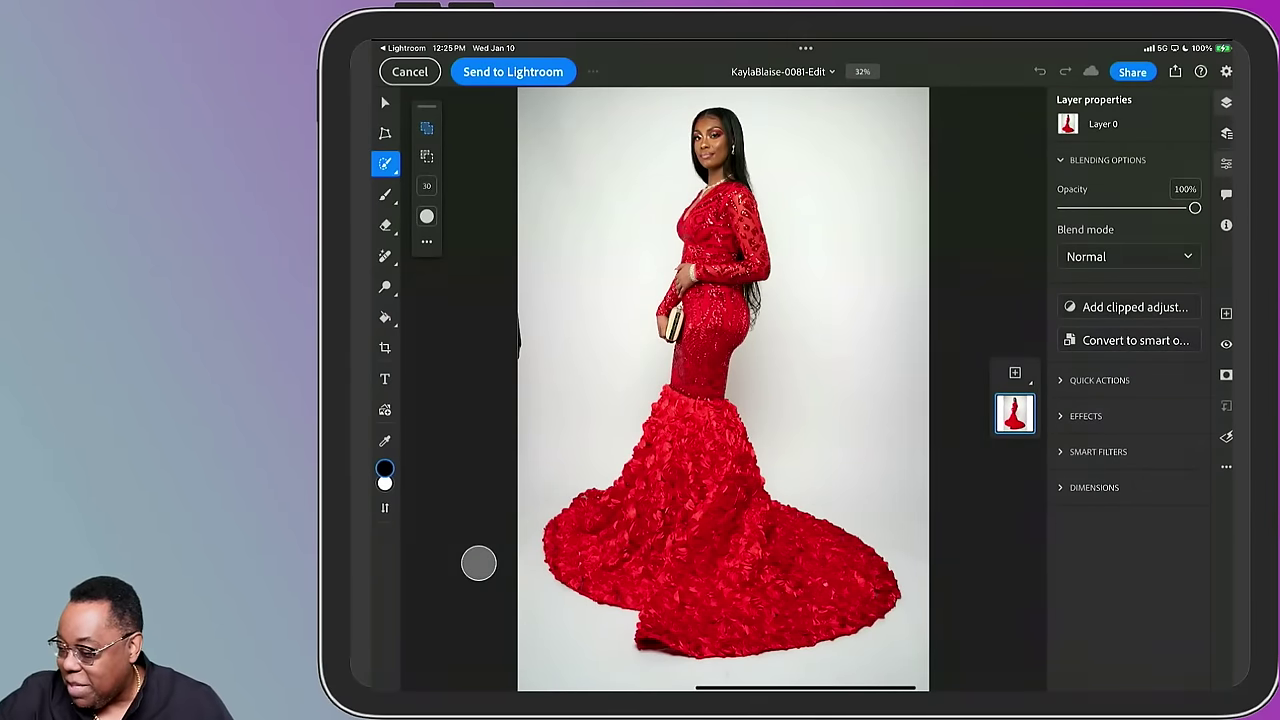
Choose the Healing Brush tool in Photoshop on iPad
left_click(385, 256)
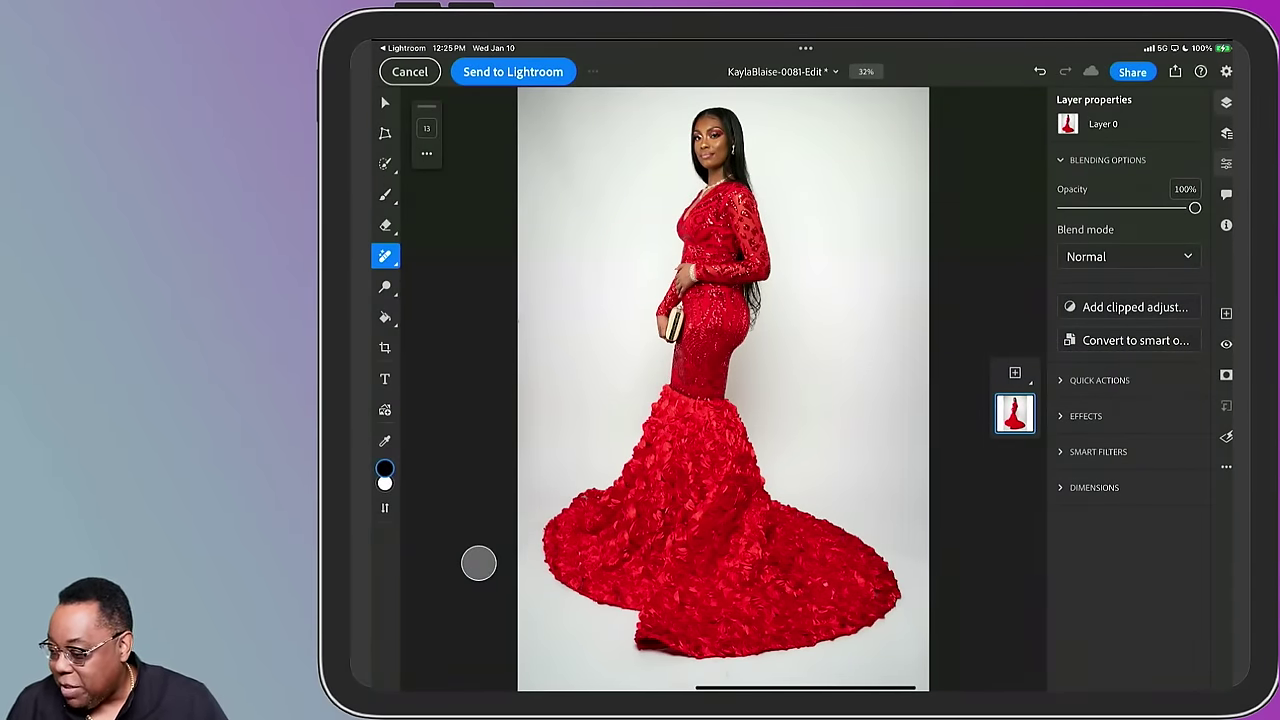
left_click(384, 347)
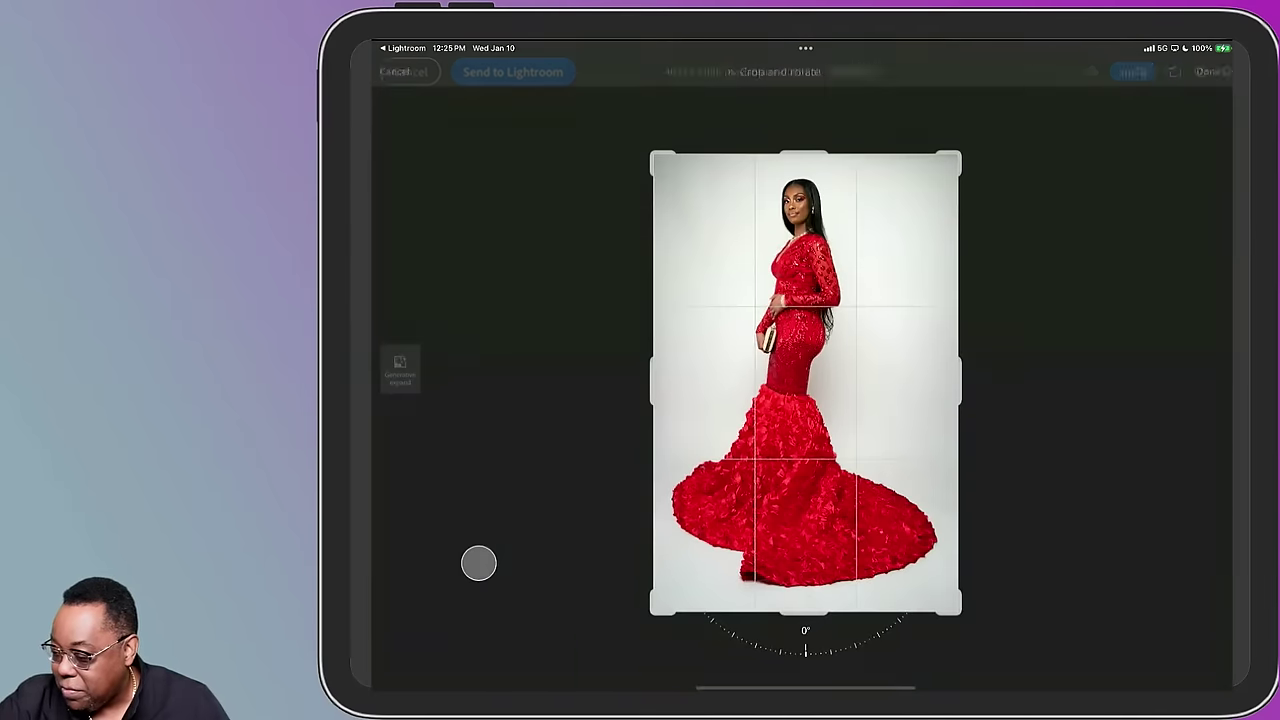
left_click_drag(652, 611, 550, 612)
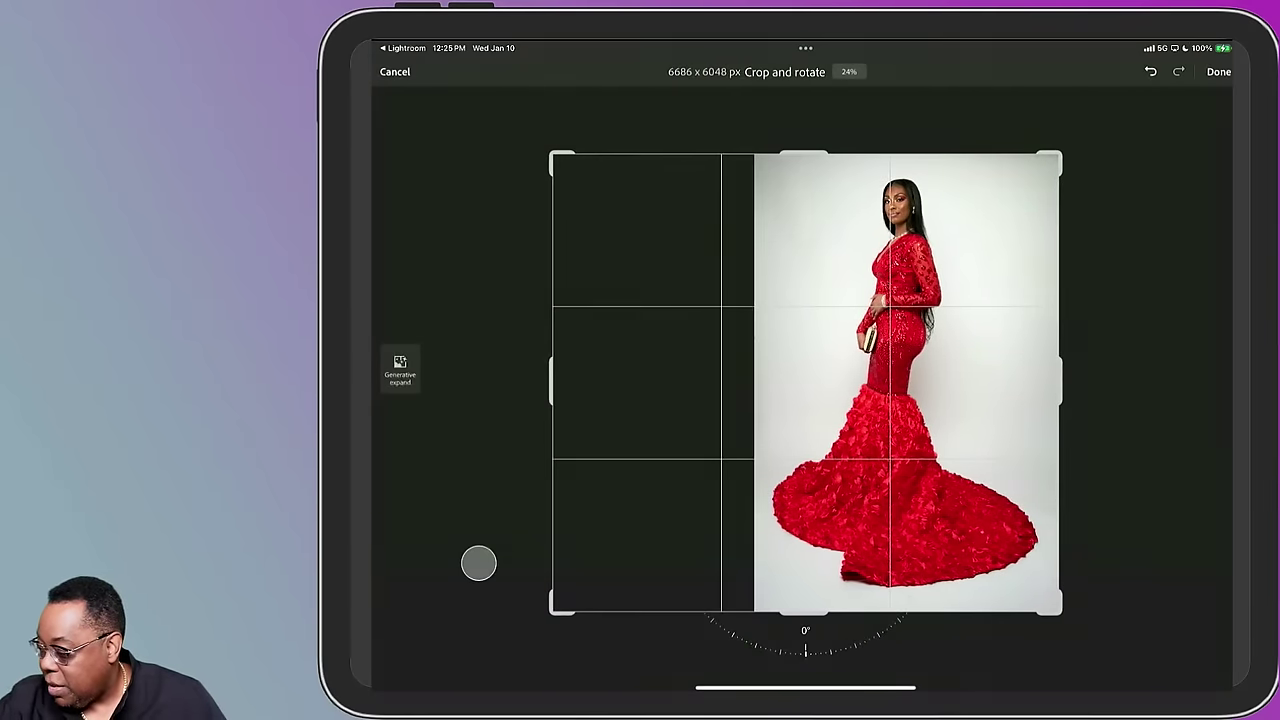
left_click_drag(1062, 382, 1132, 382)
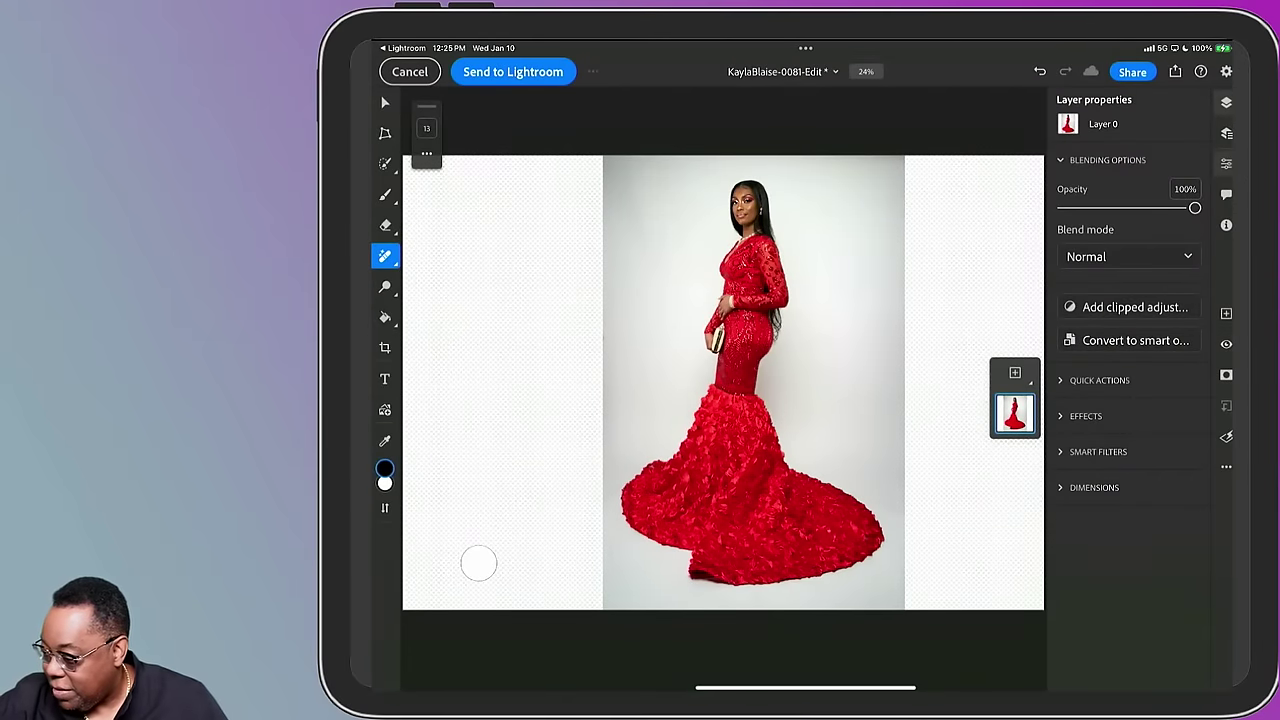
key("ctrl+z")
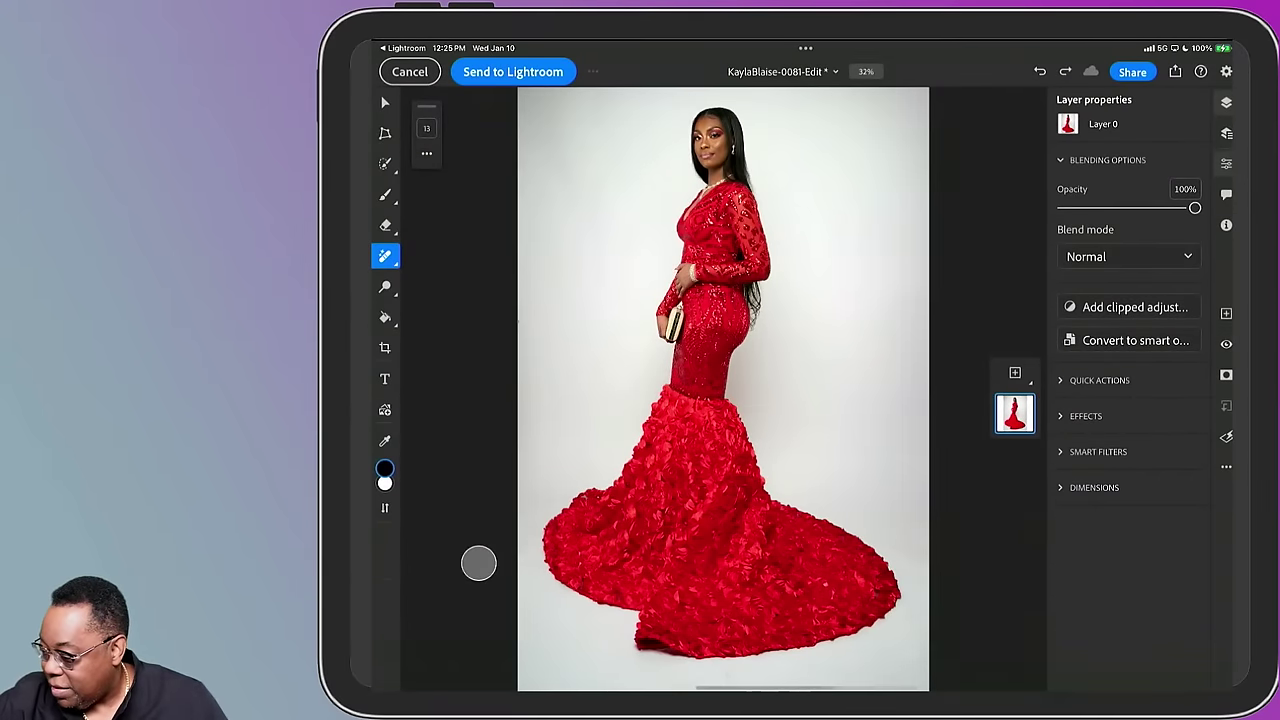
key("c")
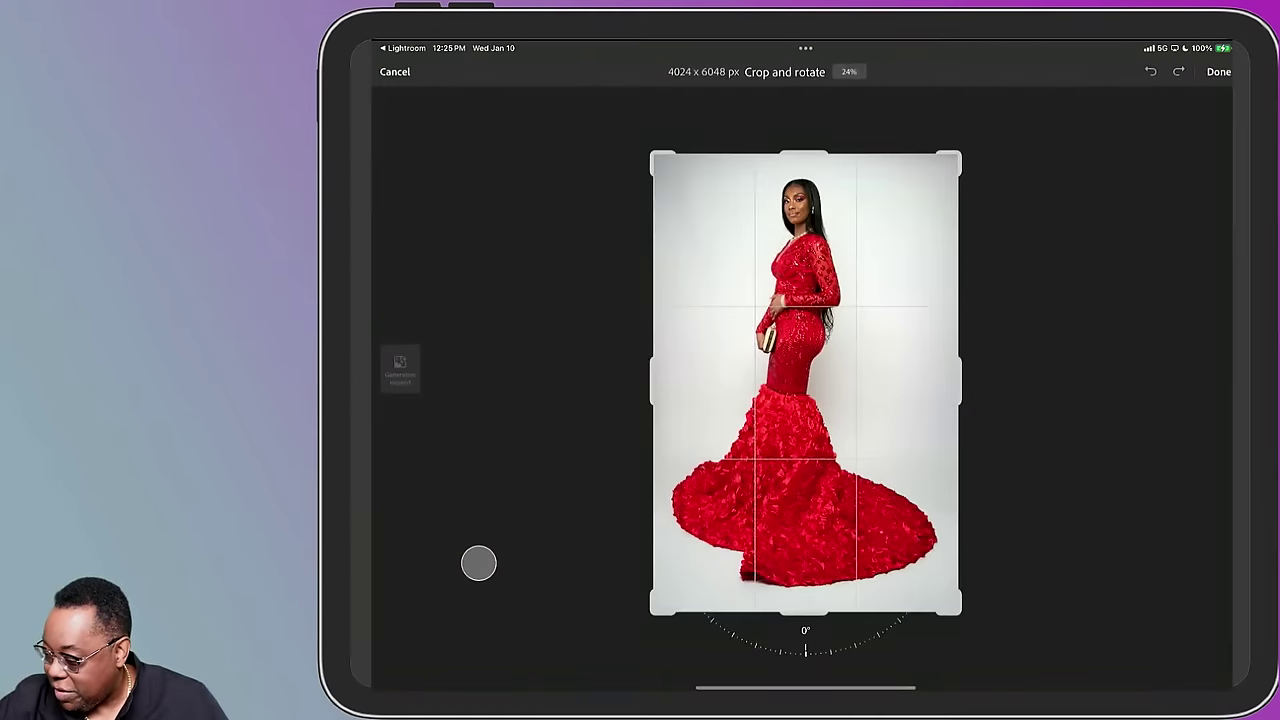
left_click_drag(650, 380, 562, 380)
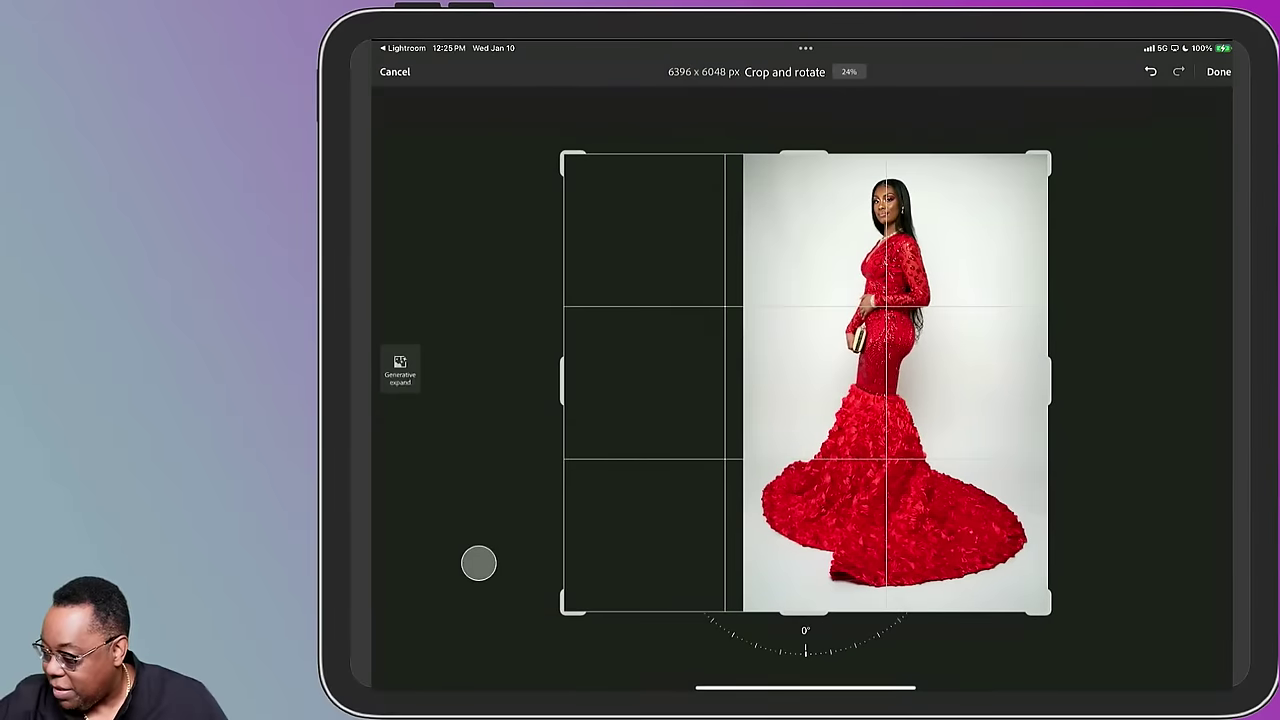
left_click_drag(1049, 380, 1110, 380)
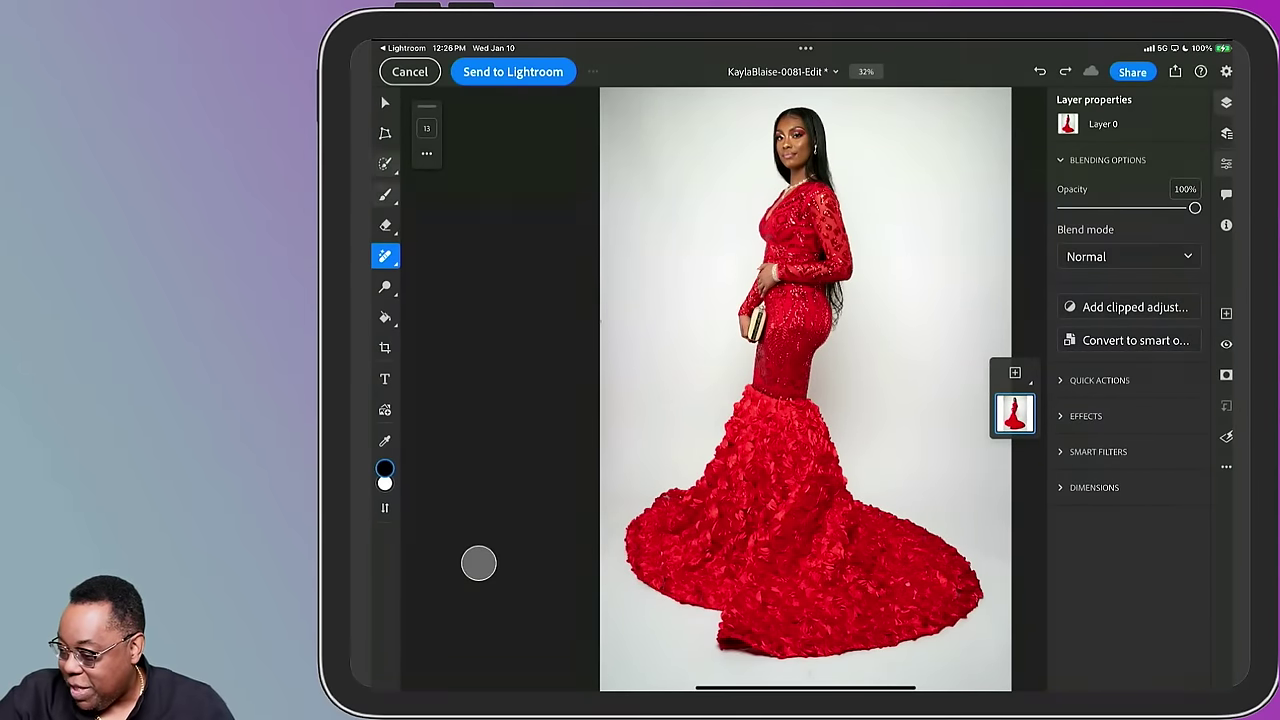
Select the woman in the red gown using Select Subject from the selection tools
left_click(385, 163)
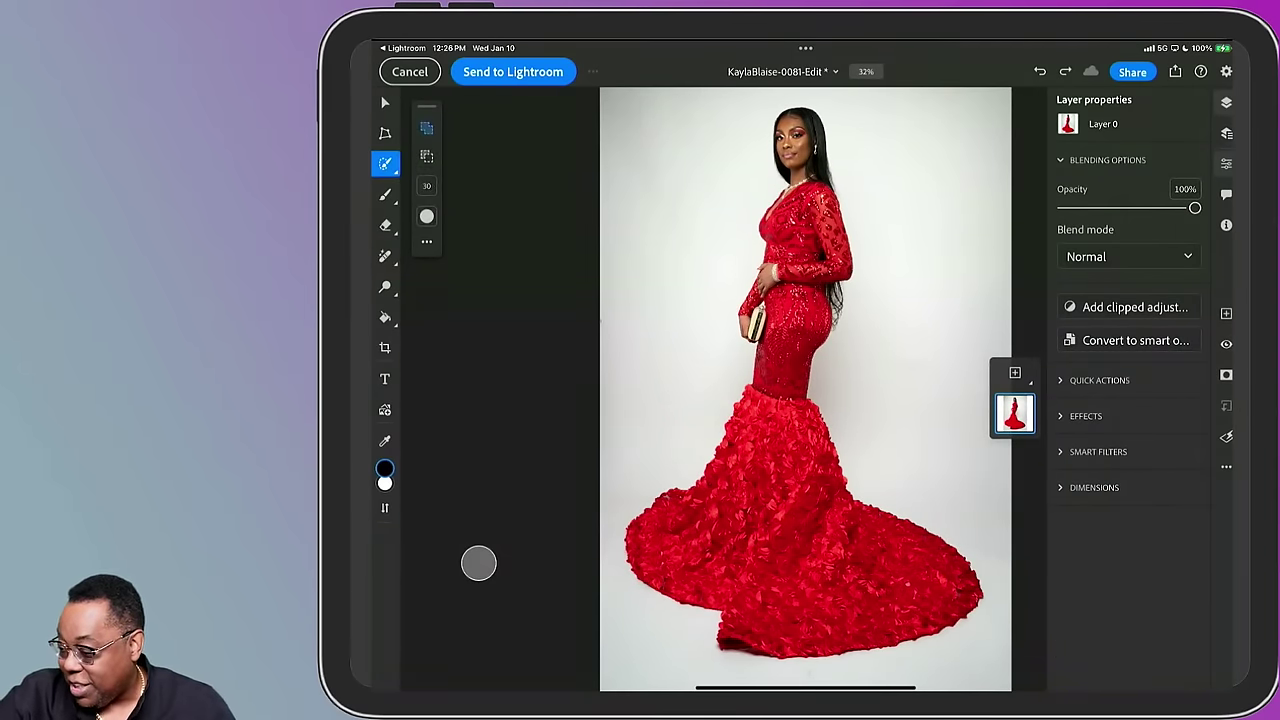
left_click(385, 163)
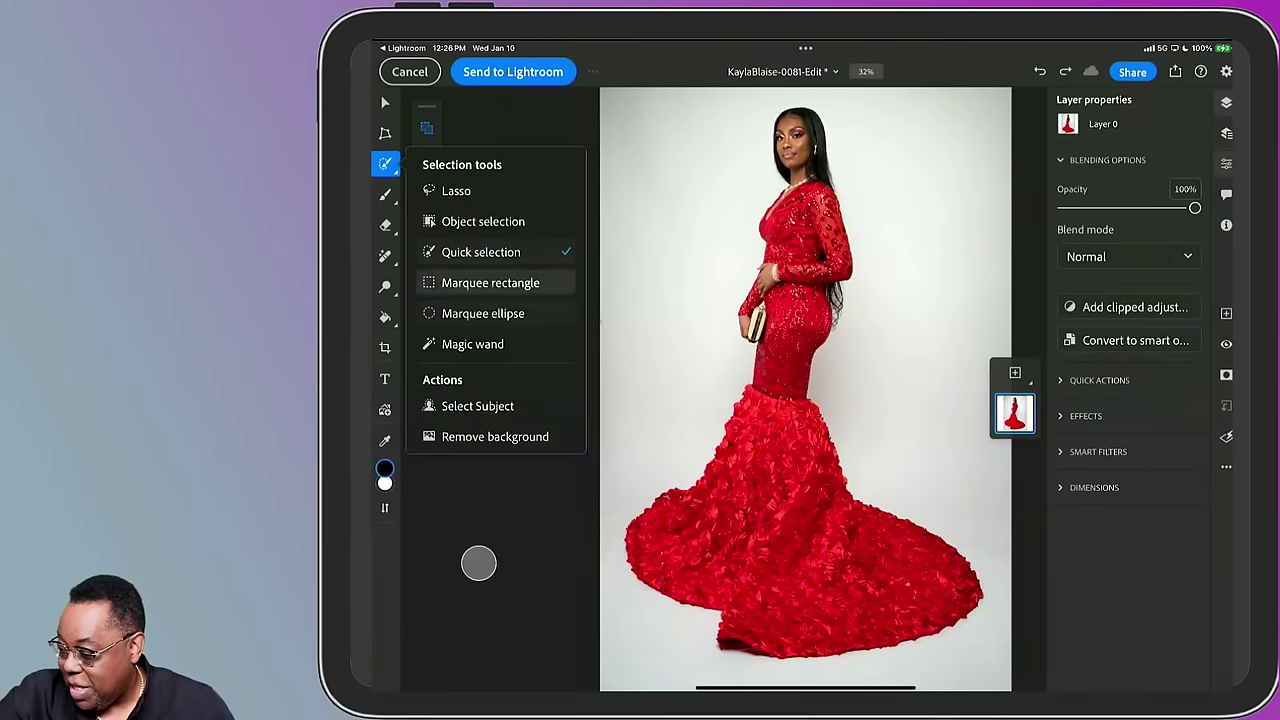
left_click(477, 405)
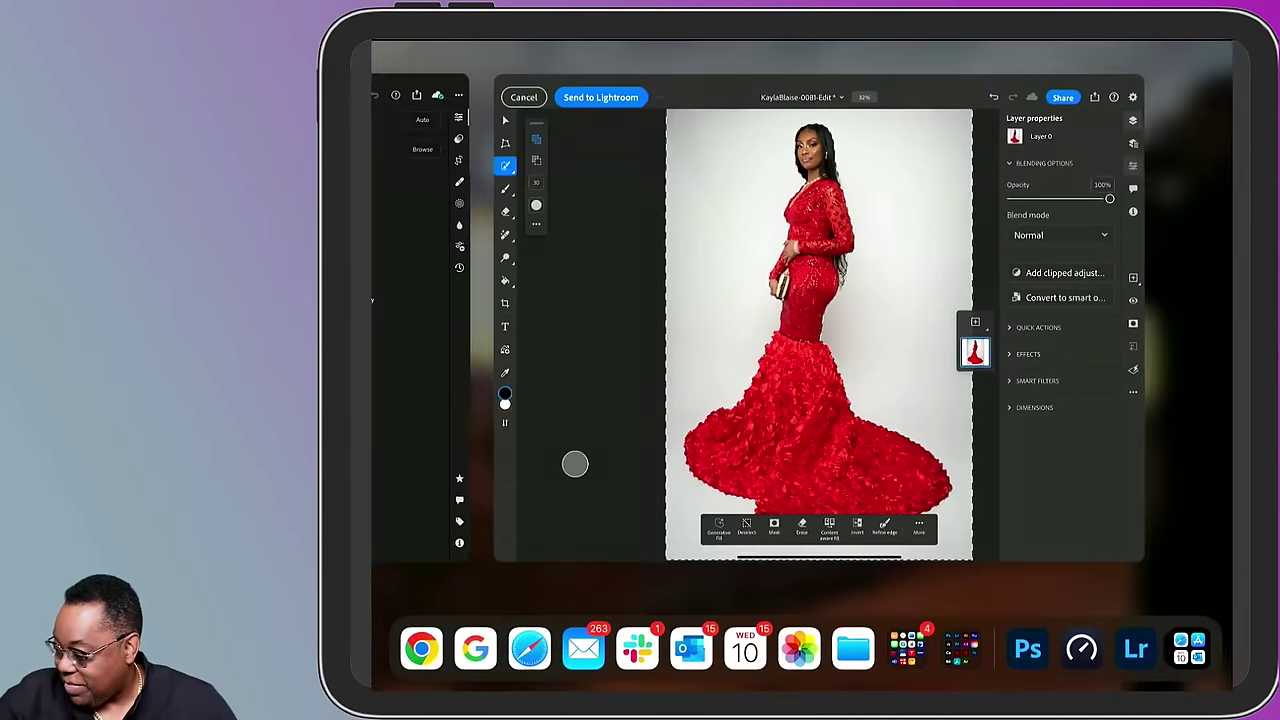
Switch back to Lightroom through the iPad app switcher
left_click_drag(720, 680, 720, 420)
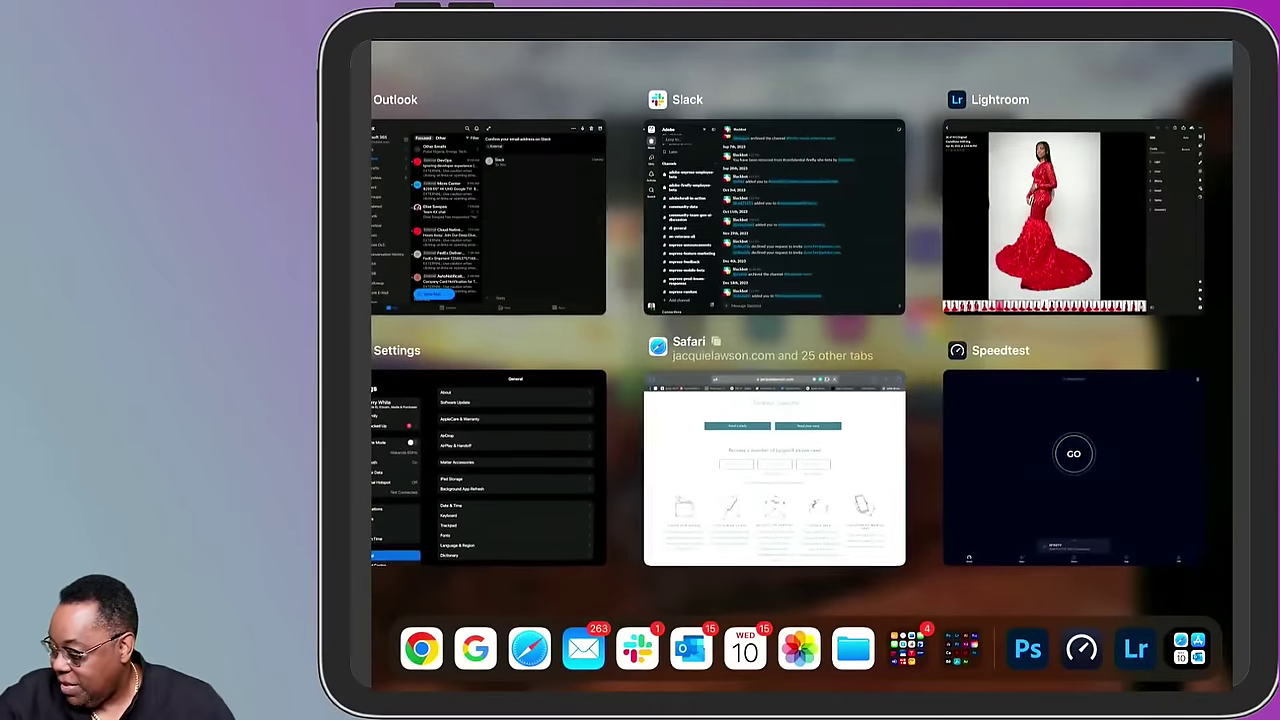
left_click(1050, 230)
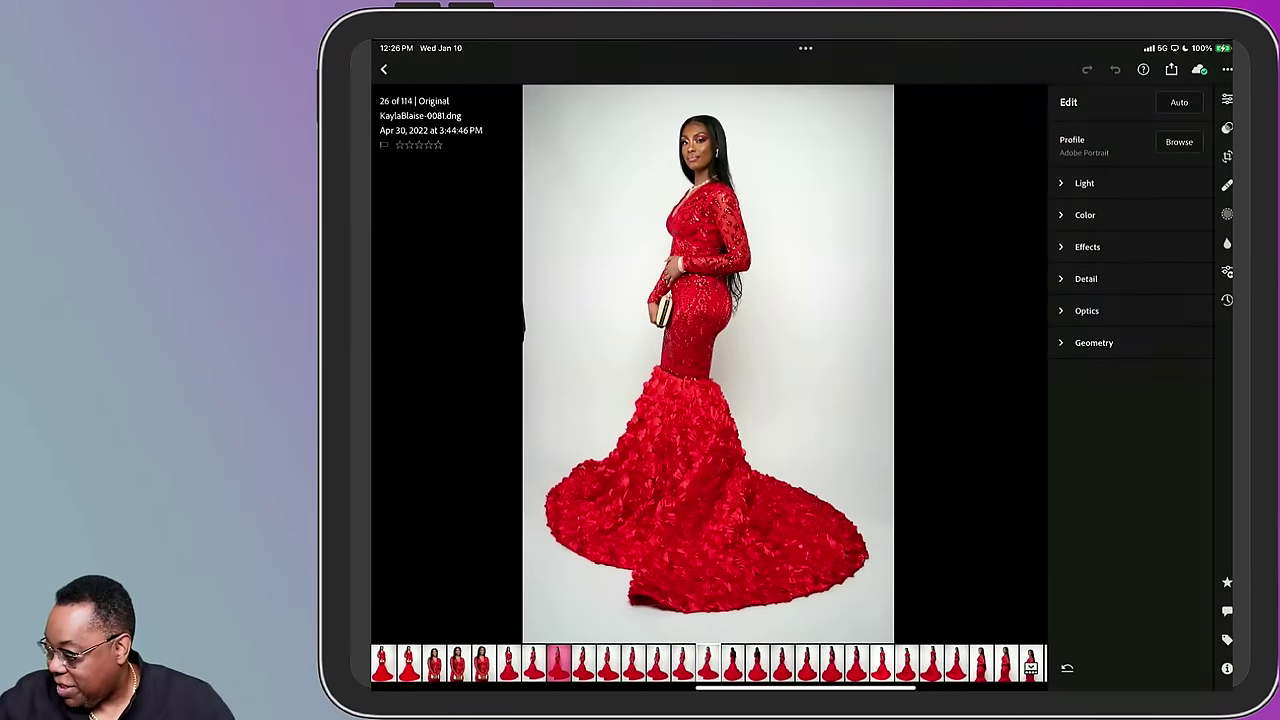